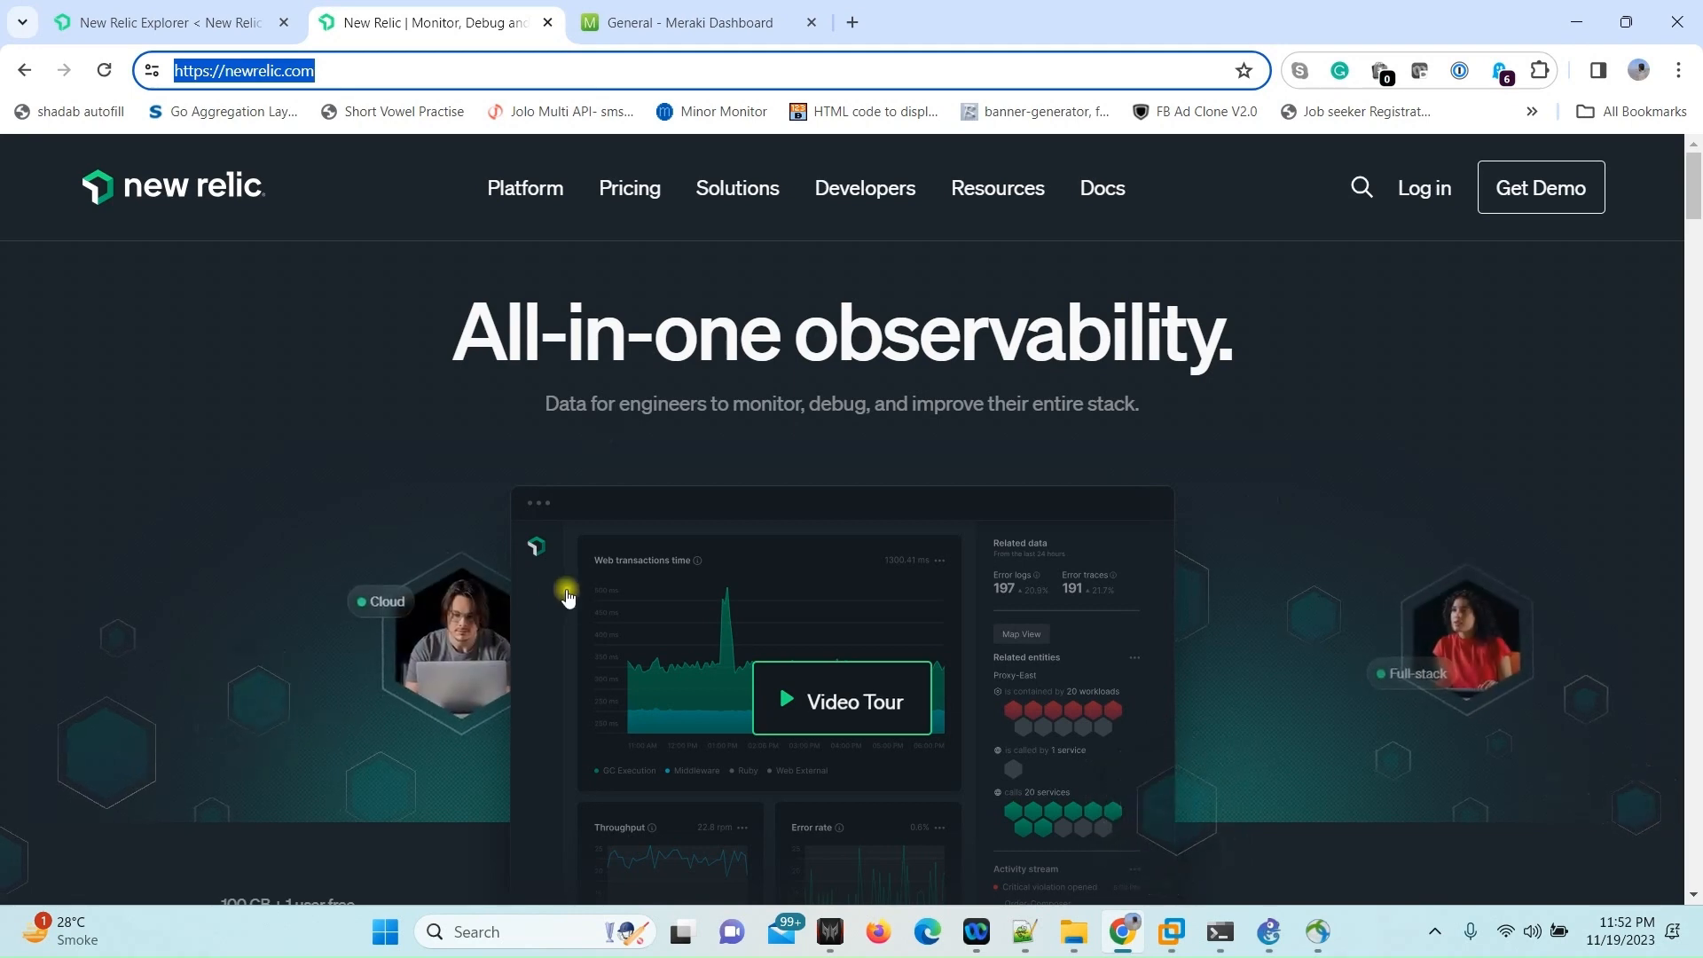
# - Search the Add Data catalogue for "snmp" and open the SNMP data source under Network
pyautogui.click(186, 18)
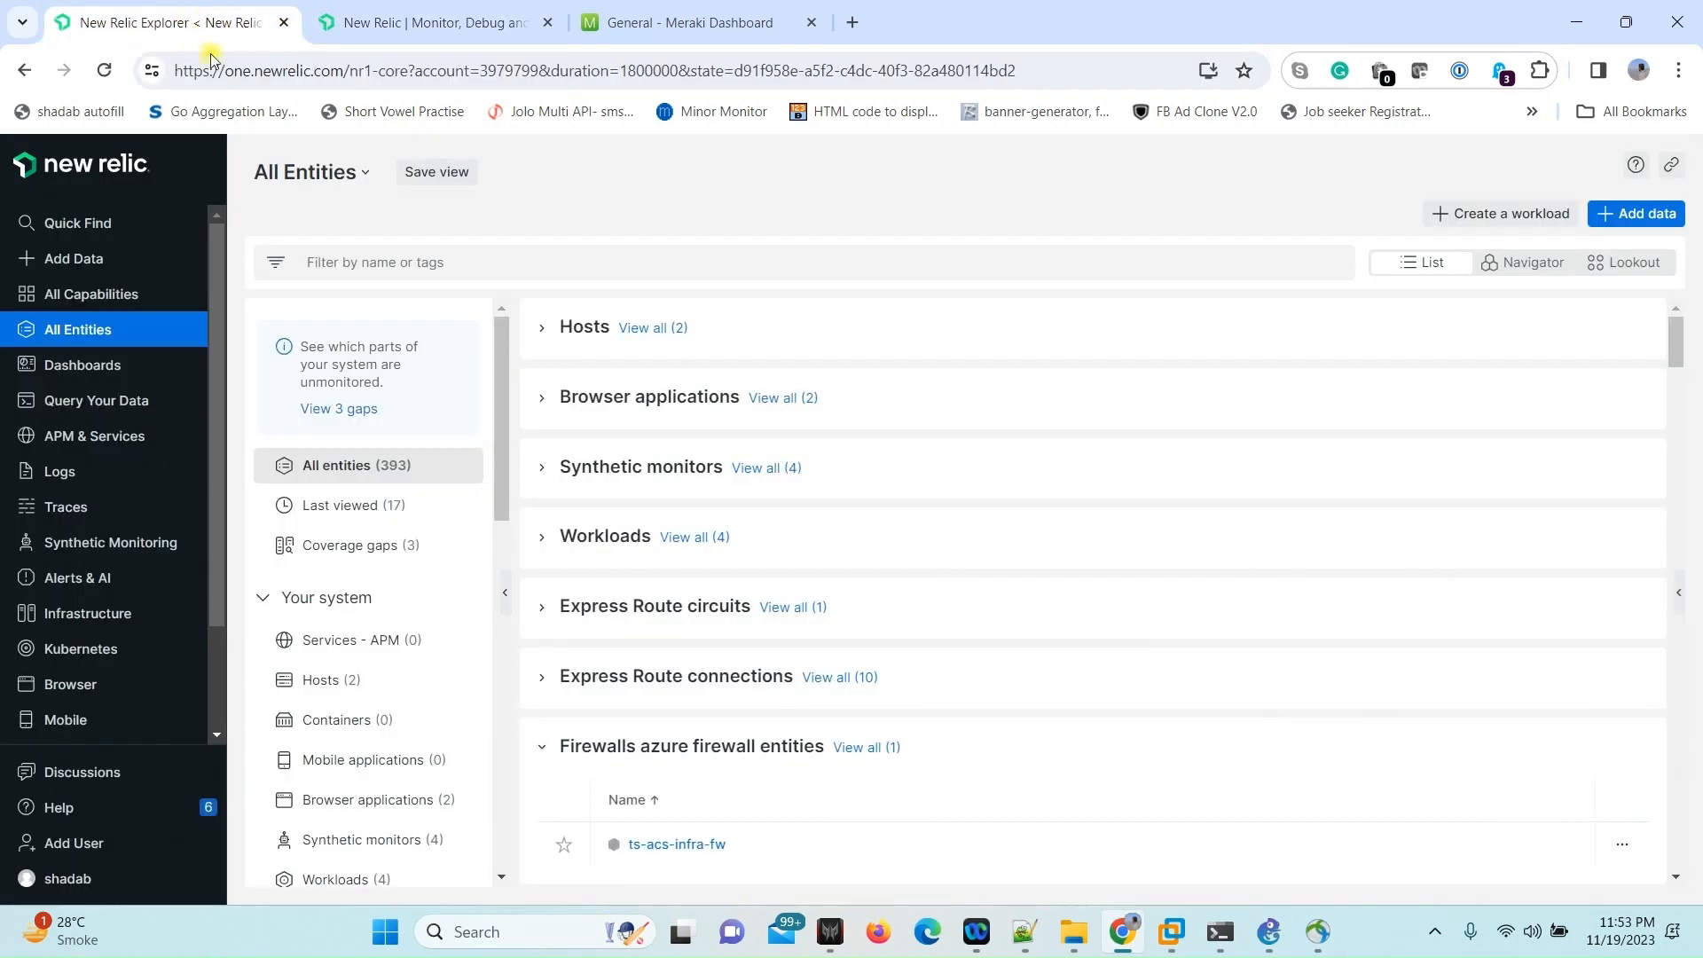
pyautogui.click(98, 258)
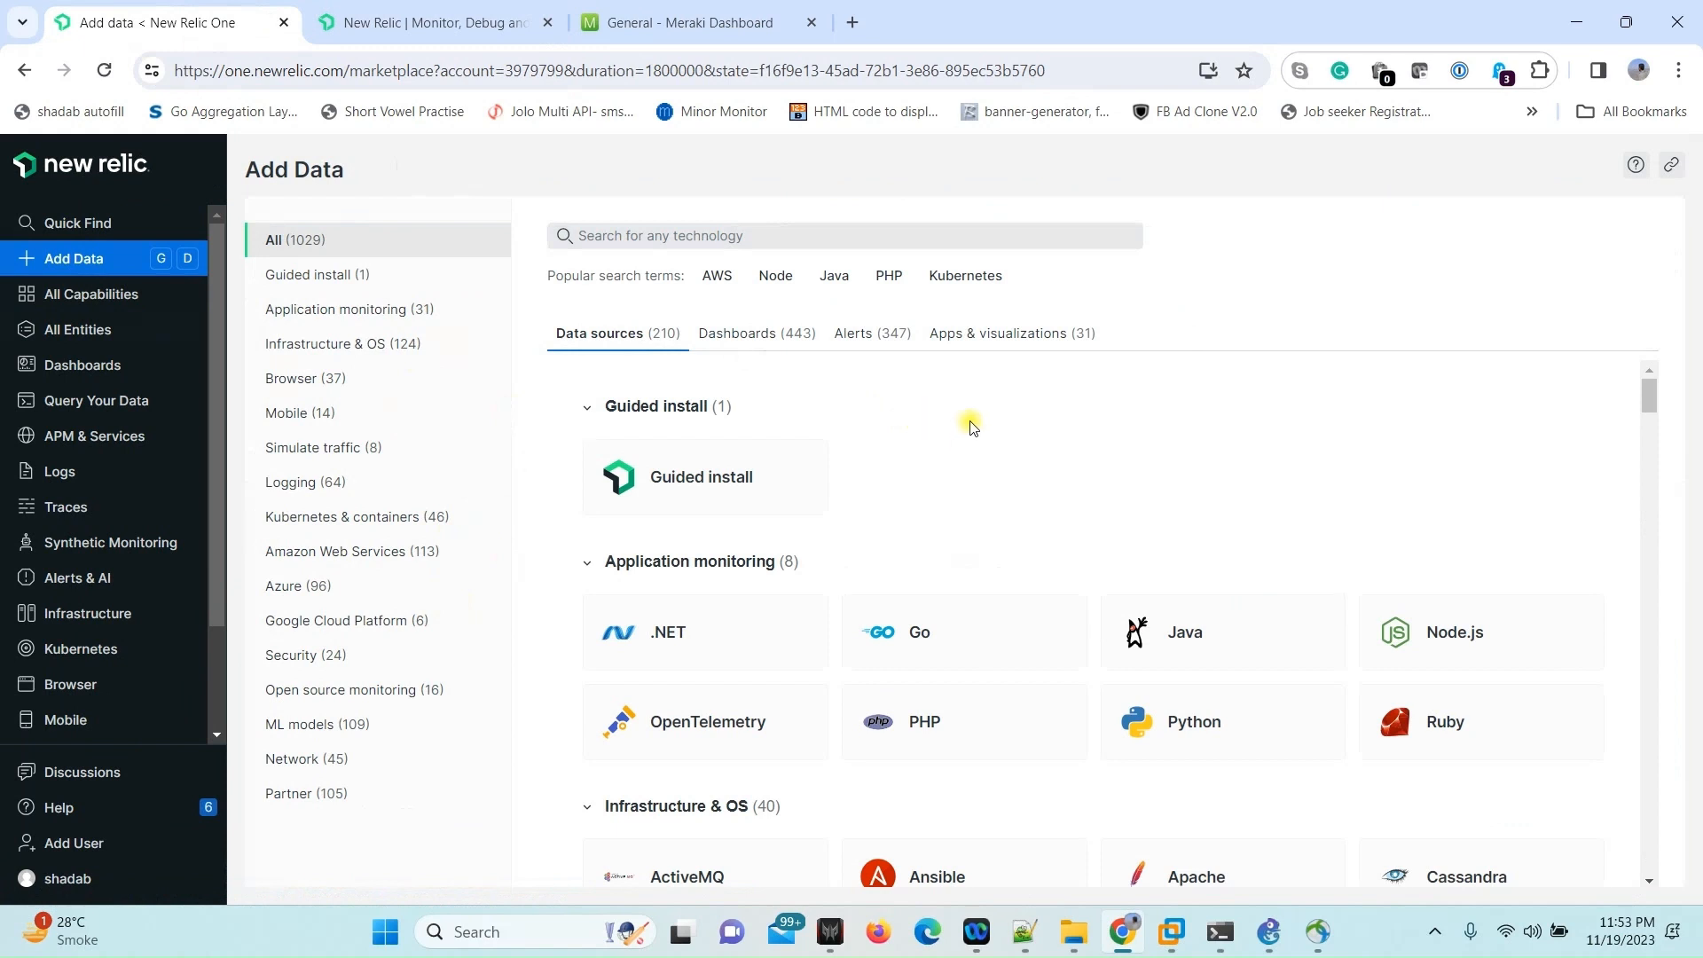
pyautogui.click(679, 241)
pyautogui.write('snmp')
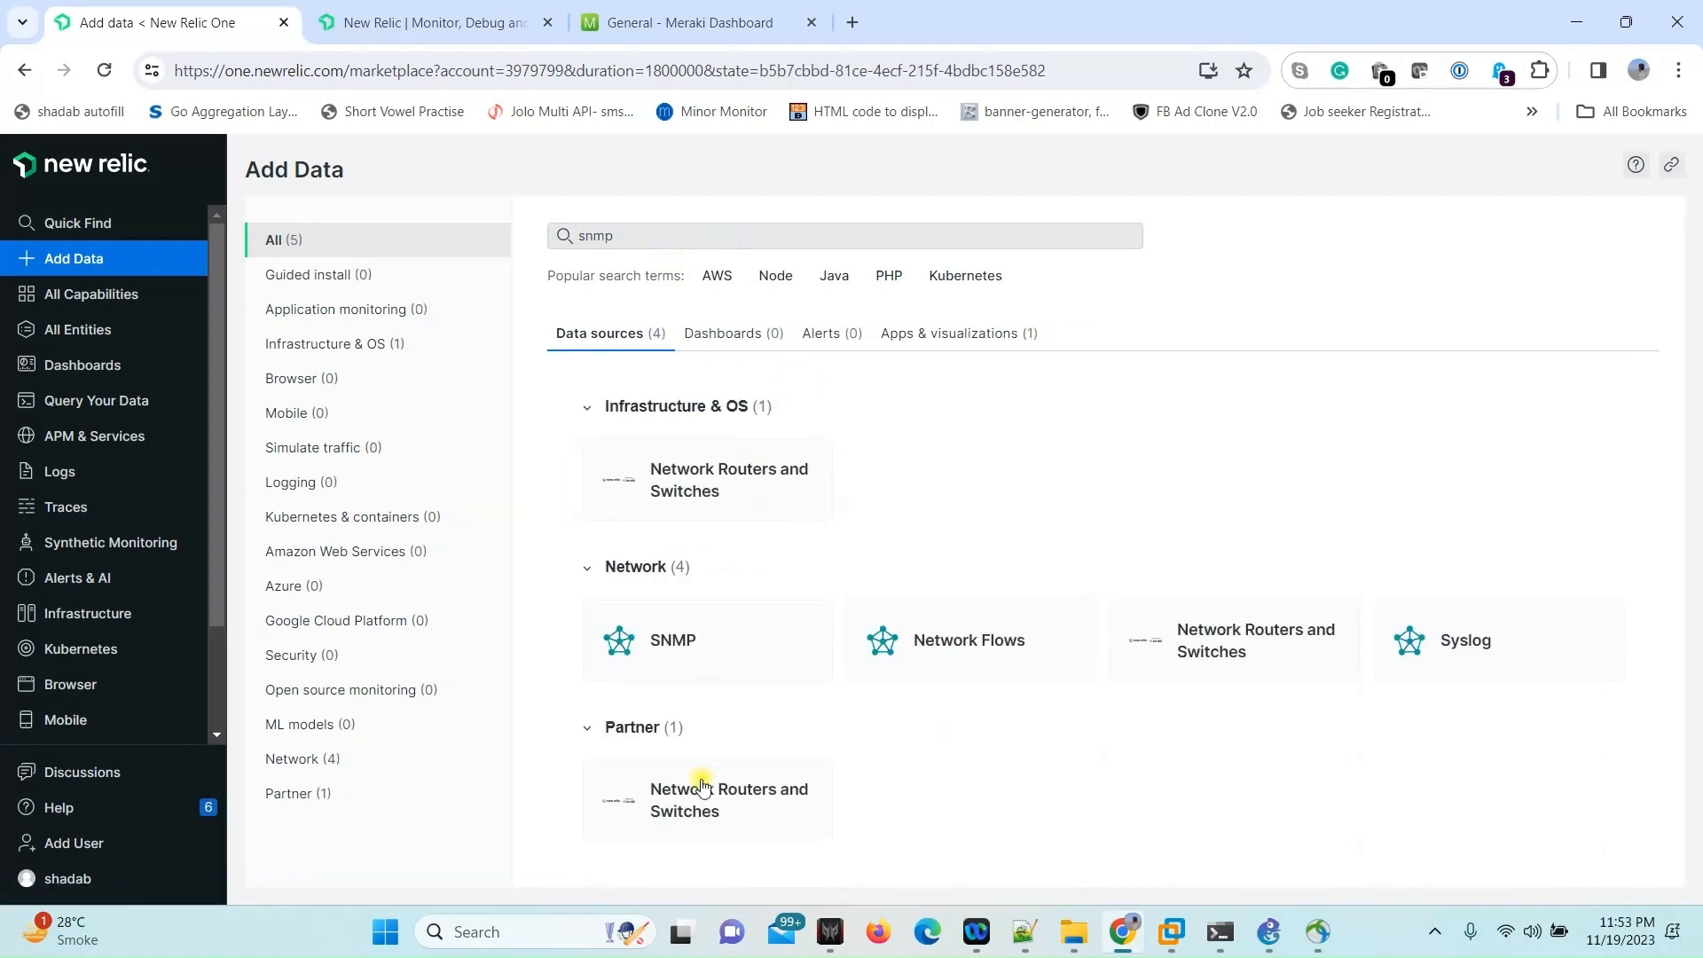
pyautogui.click(696, 638)
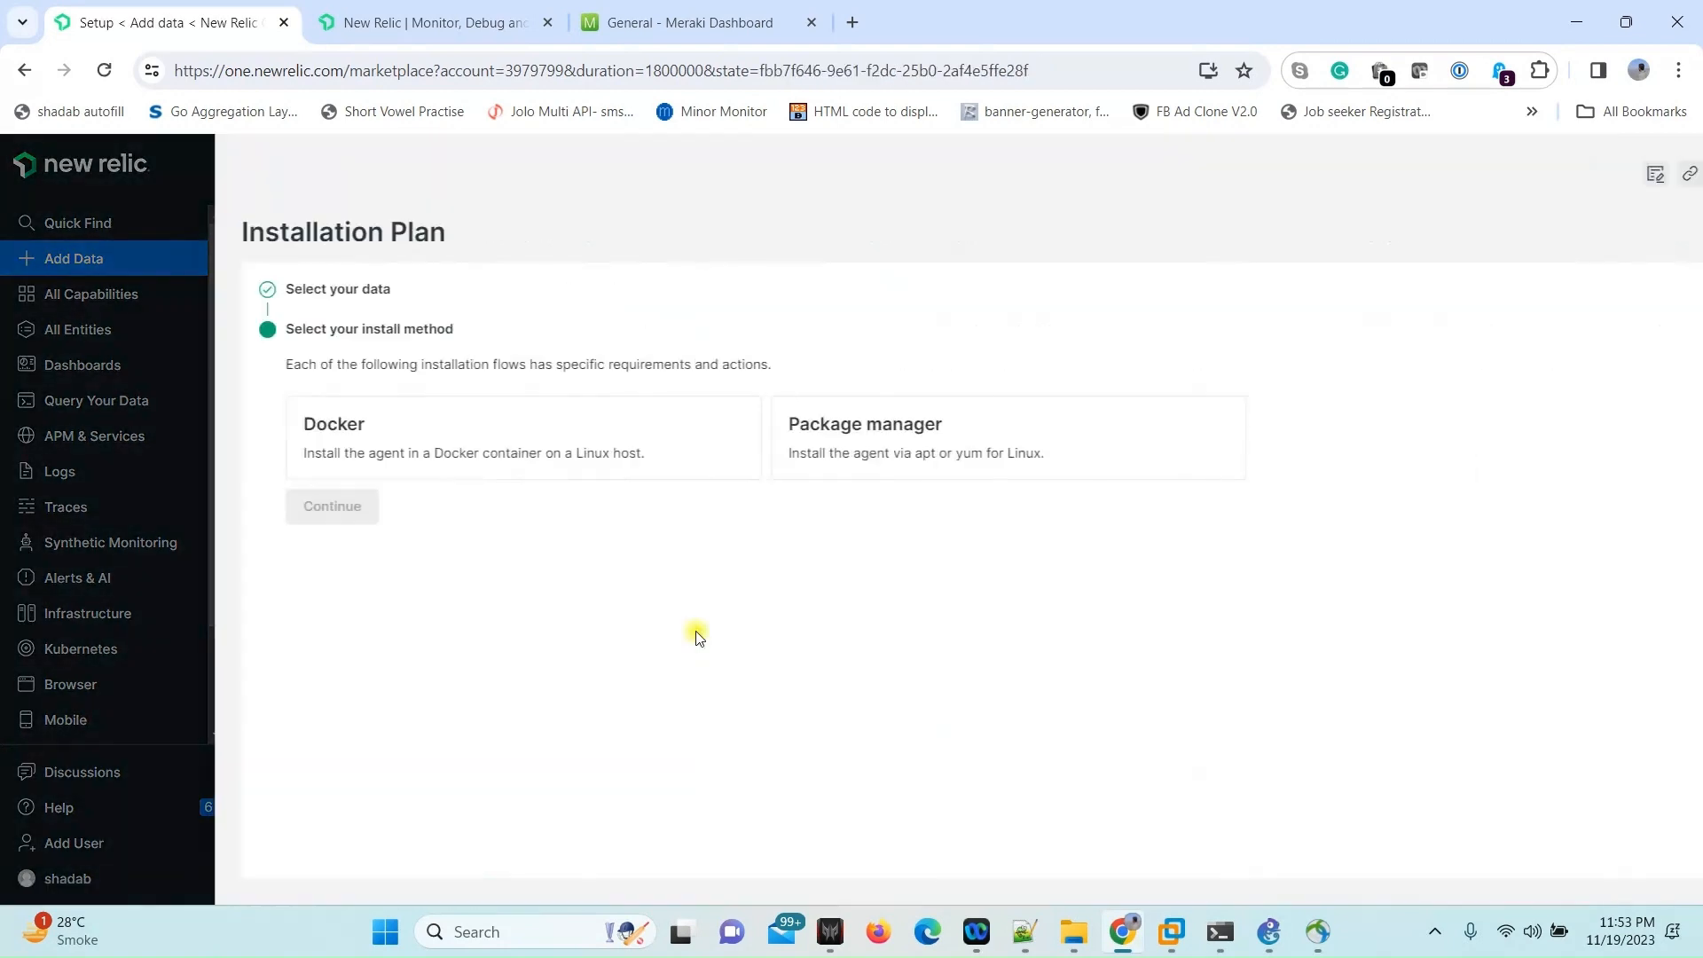
# - Choose Docker as the install method and set the SNMP version to v3
pyautogui.click(346, 428)
pyautogui.click(288, 507)
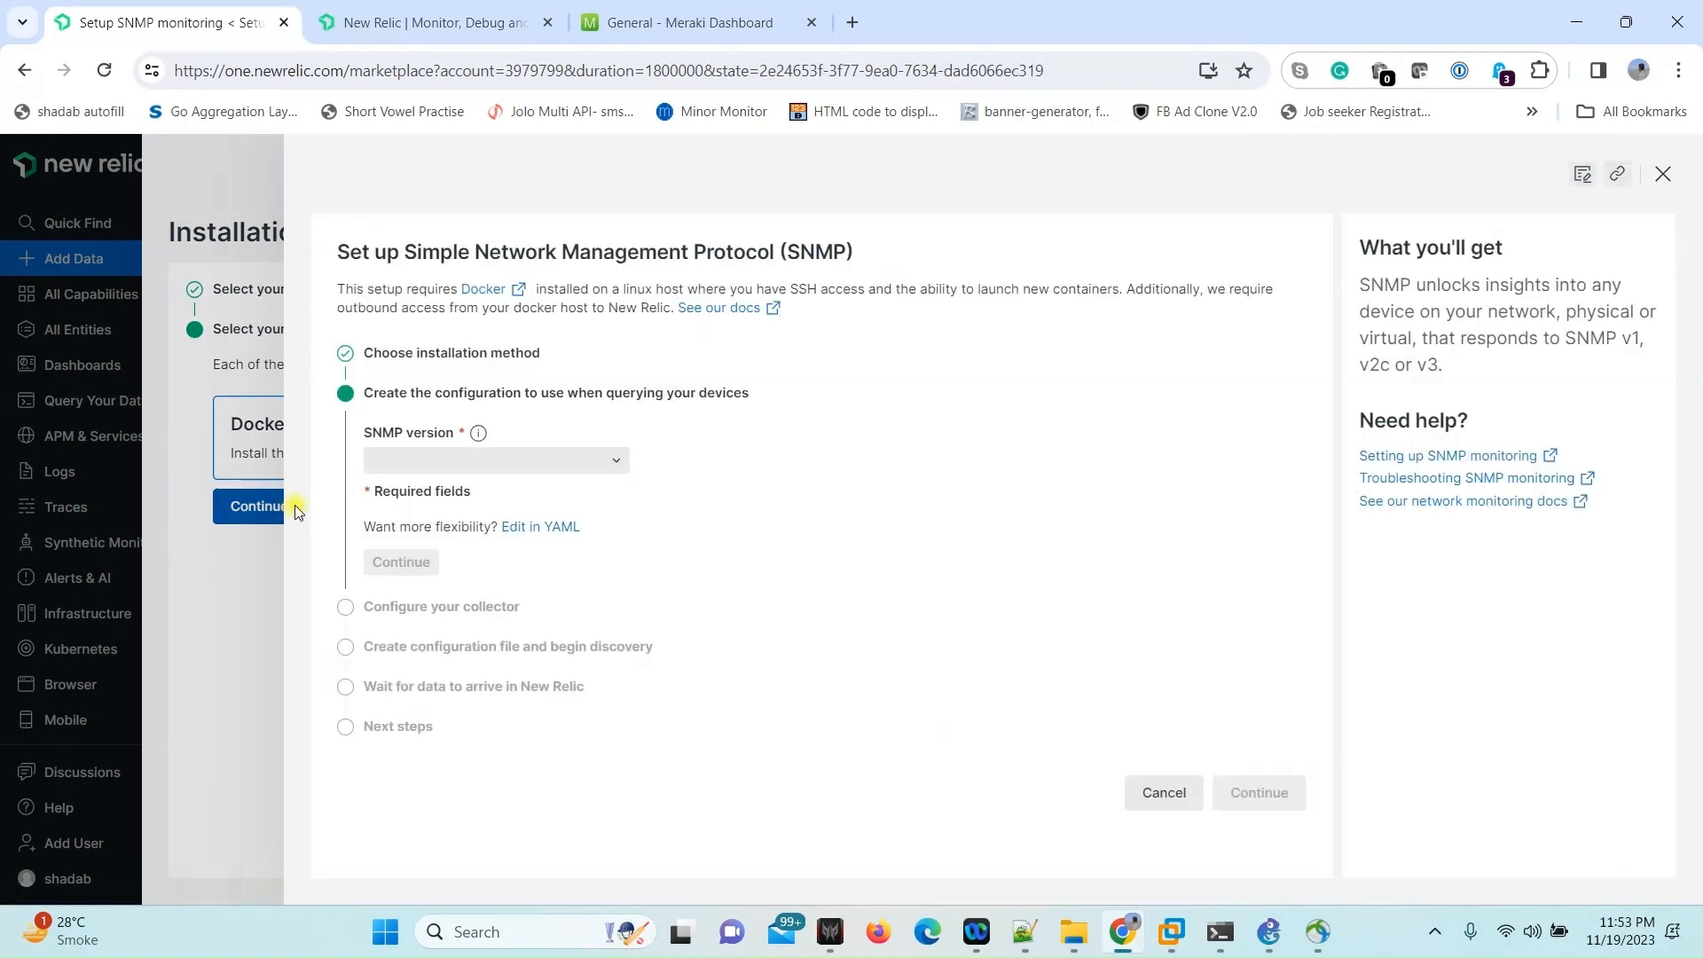
pyautogui.click(550, 461)
pyautogui.click(391, 554)
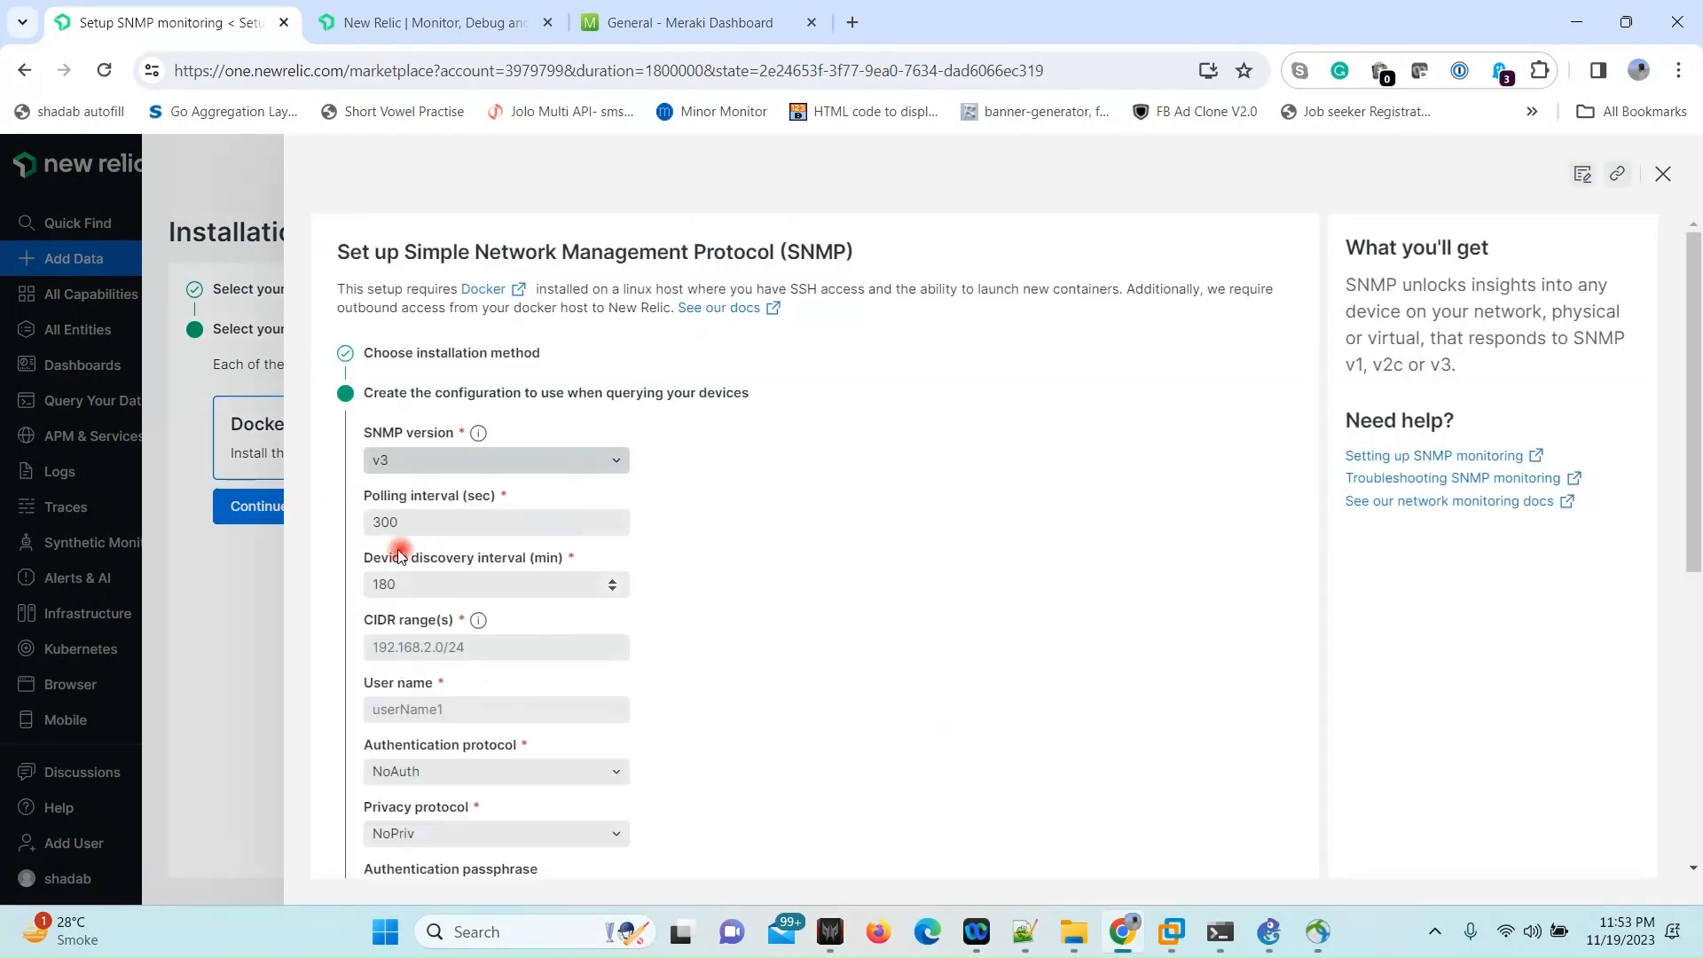
# - Enter 10.1.1.1/32 as the CIDR range to query
pyautogui.scroll(-1, 430, 516)
pyautogui.click(415, 537)
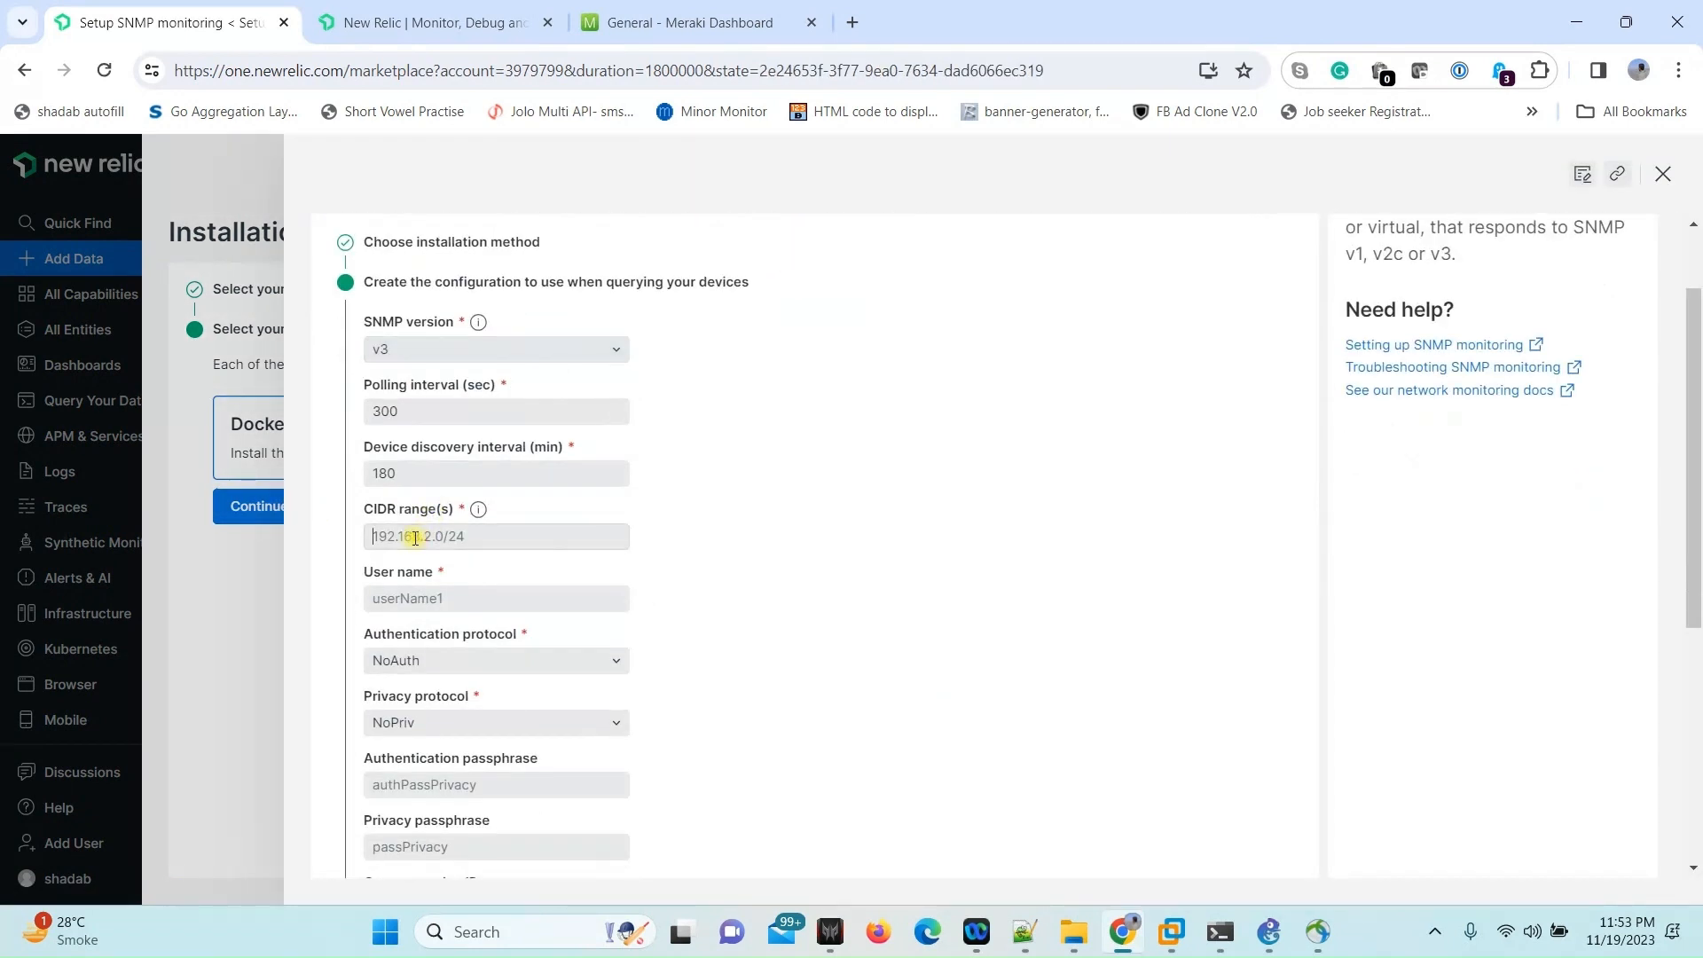
pyautogui.write('10.1.1.1')
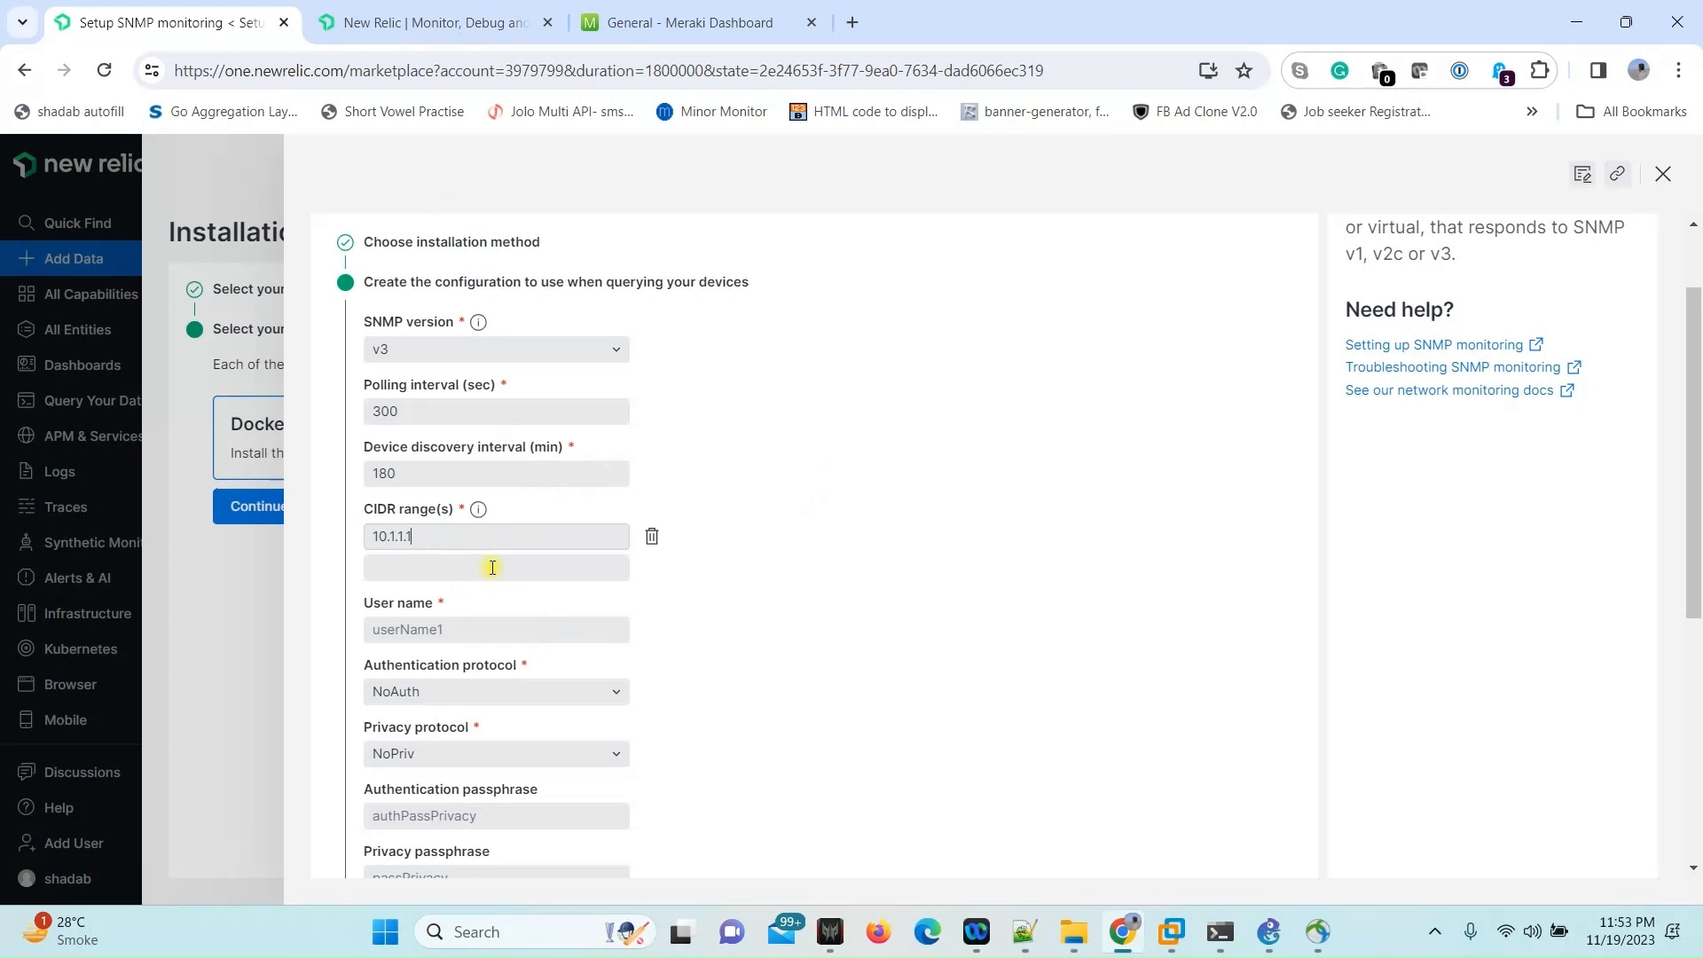
pyautogui.click(427, 628)
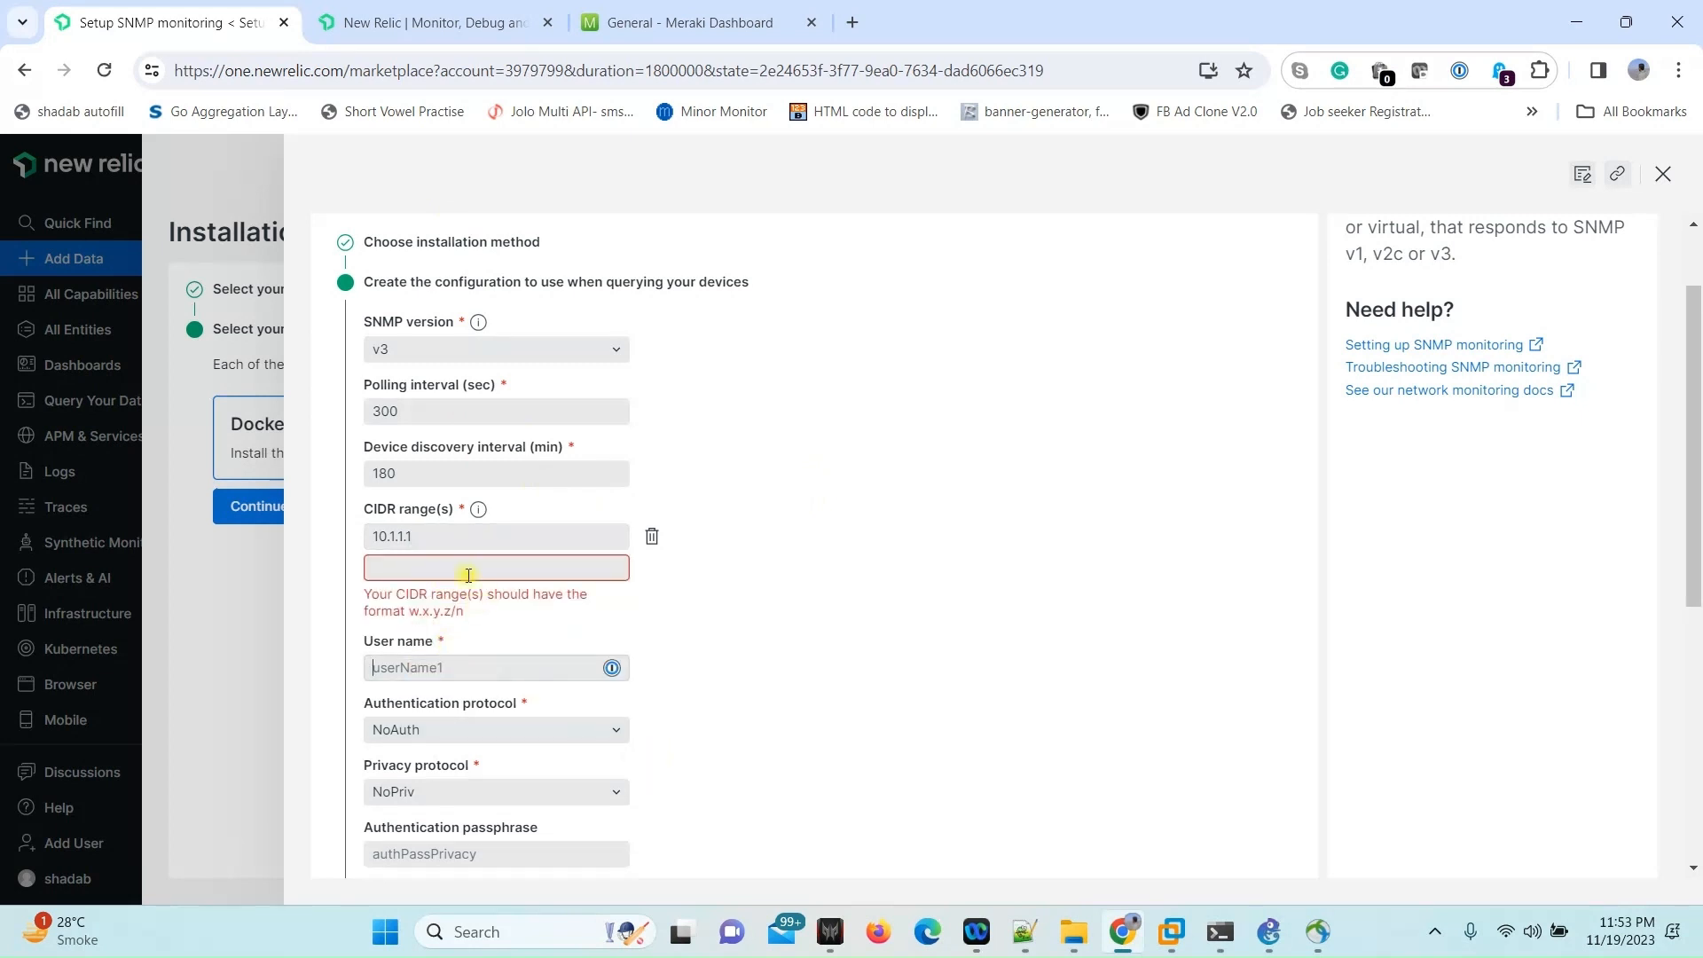
pyautogui.click(444, 528)
pyautogui.click(439, 539)
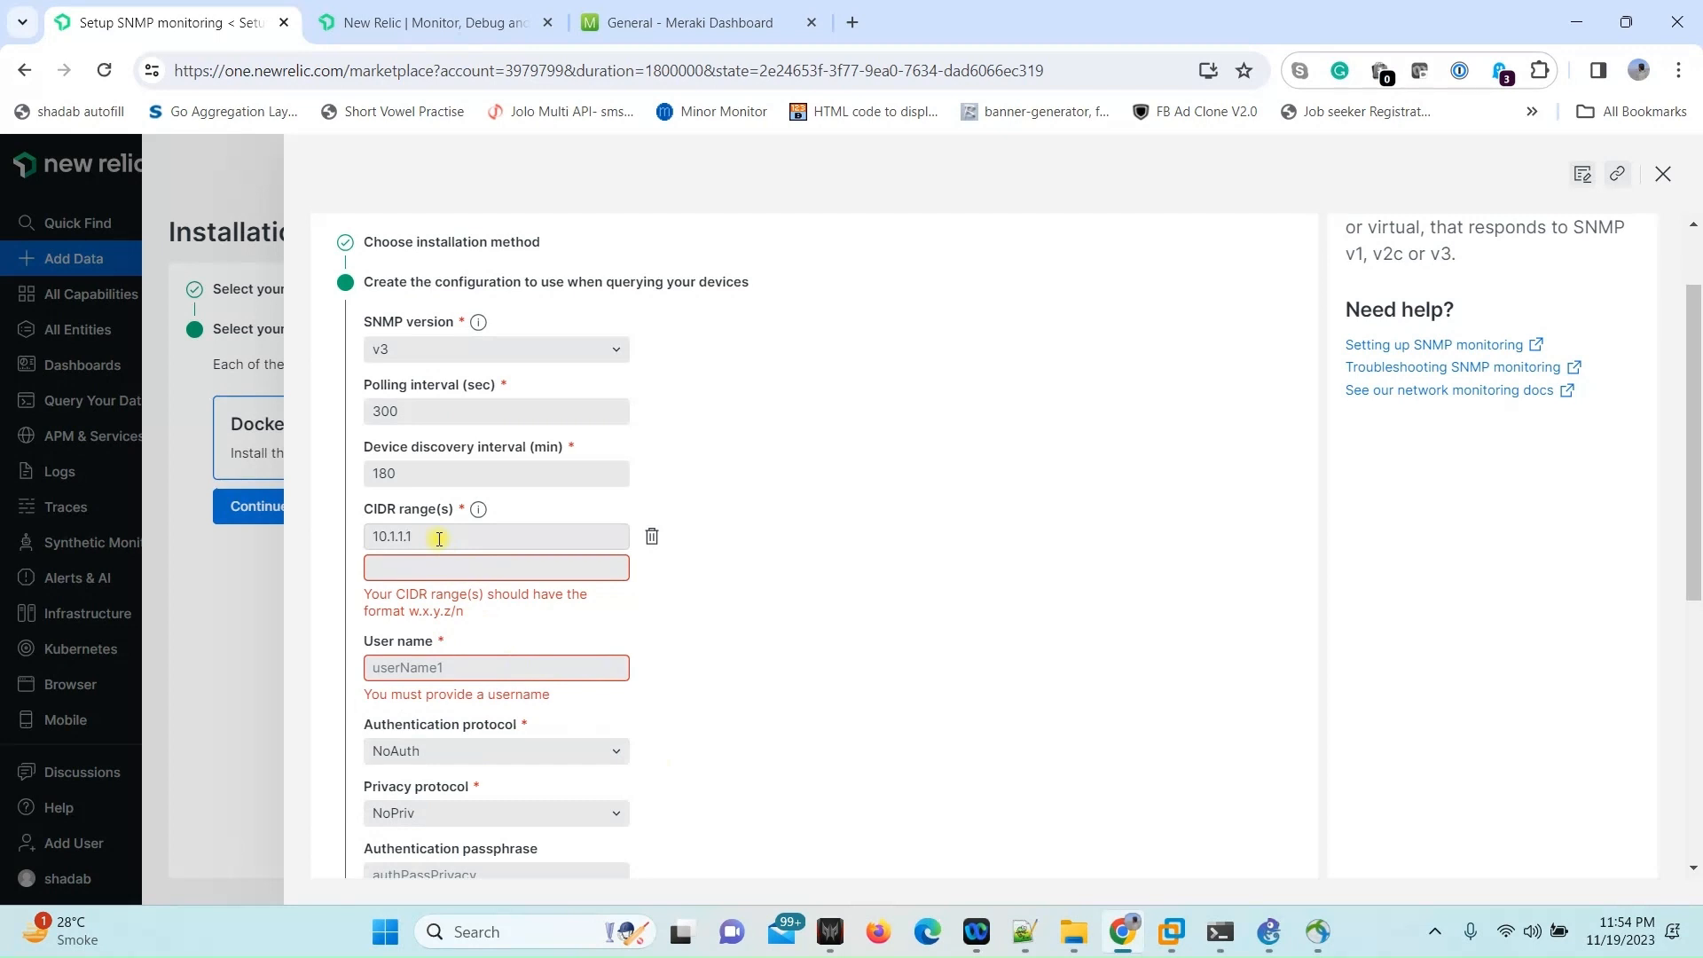
pyautogui.write('/32')
# - Copy testuser from the snmp-server user line in the "new 52" Notepad++ note into the SNMP form's user name in Chrome
pyautogui.click(420, 628)
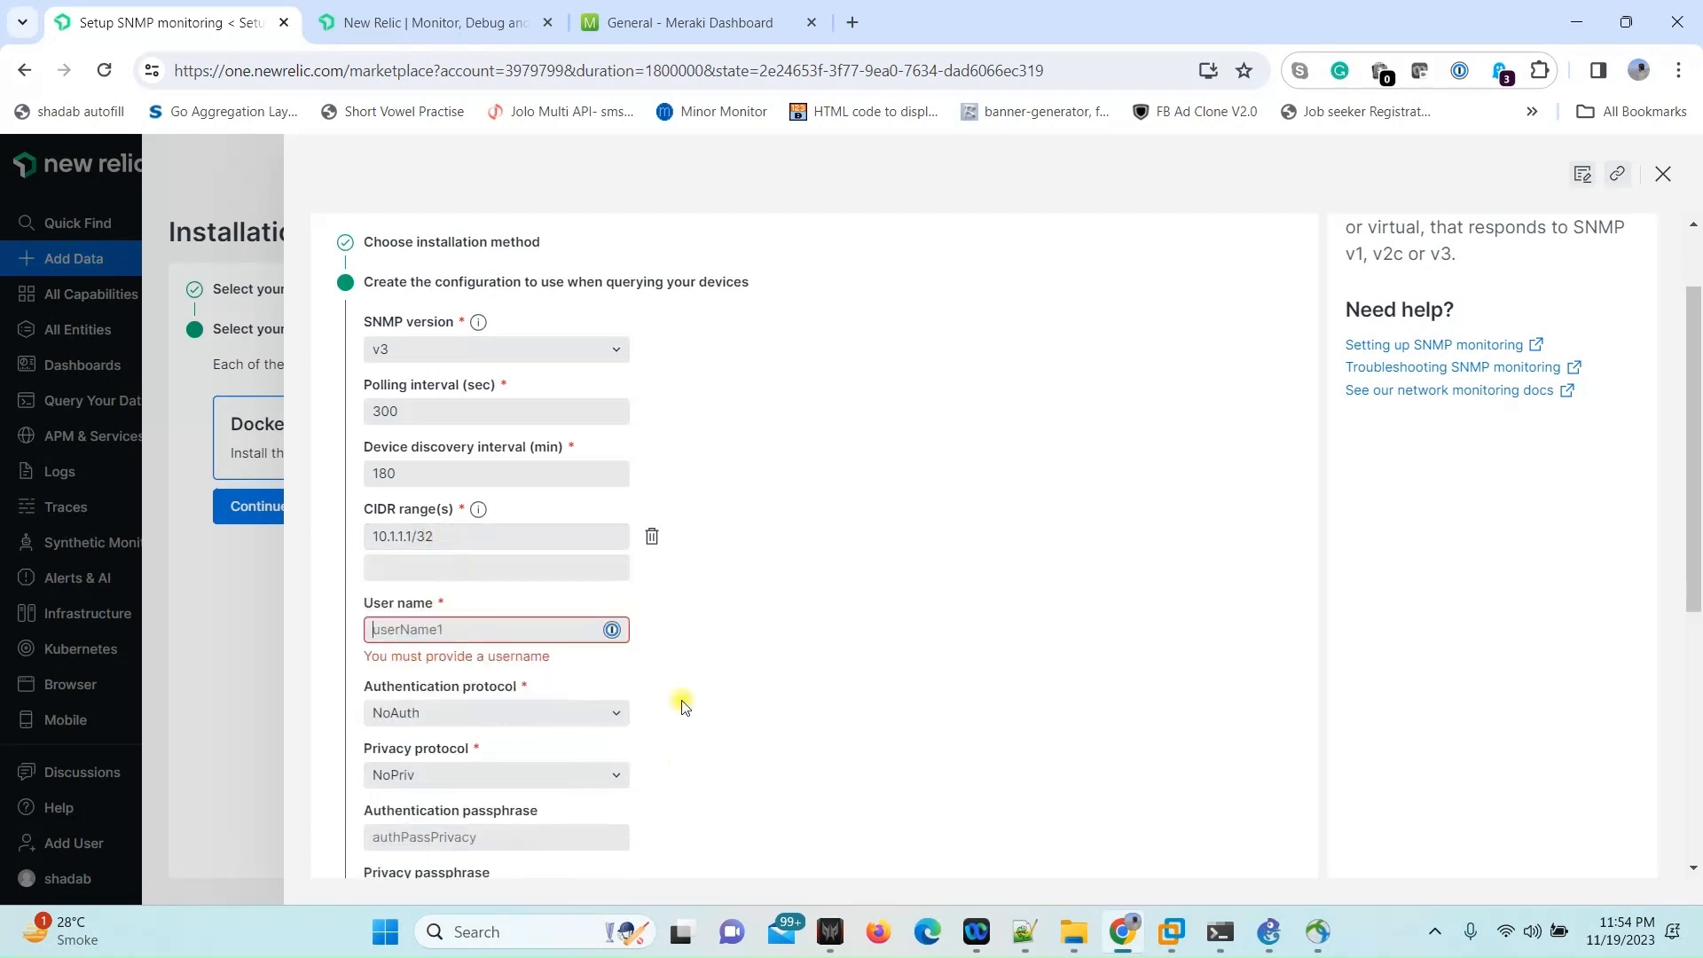
pyautogui.moveTo(1025, 949)
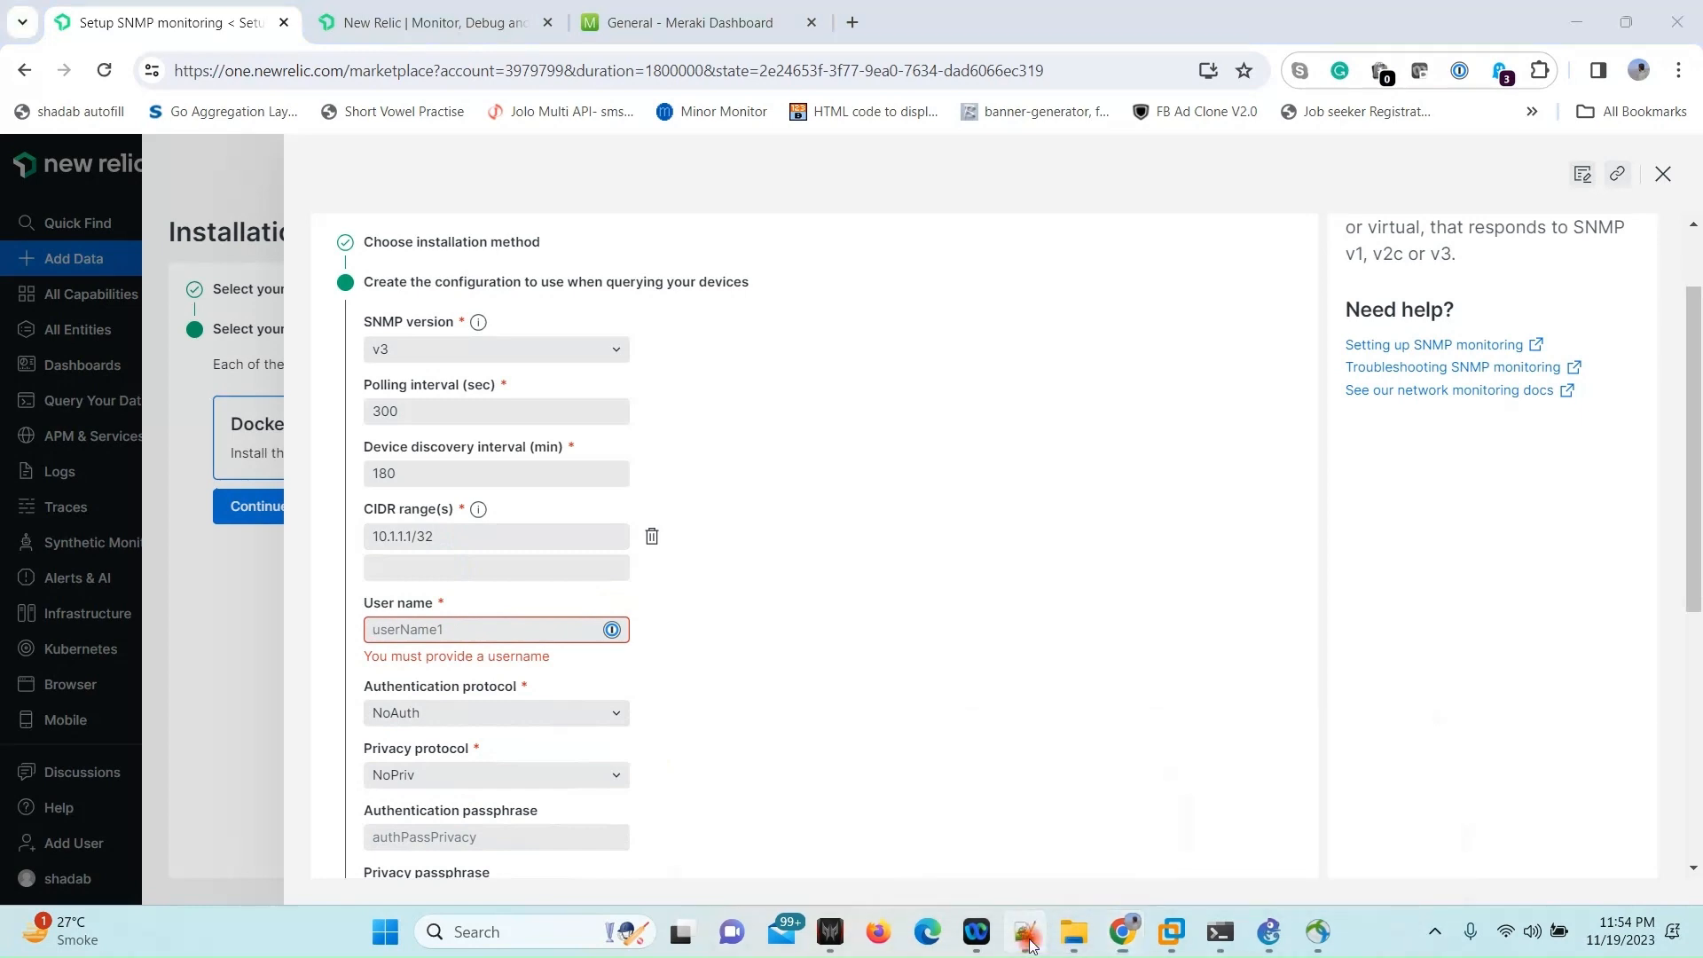
pyautogui.click(1033, 942)
pyautogui.click(1002, 90)
pyautogui.click(918, 89)
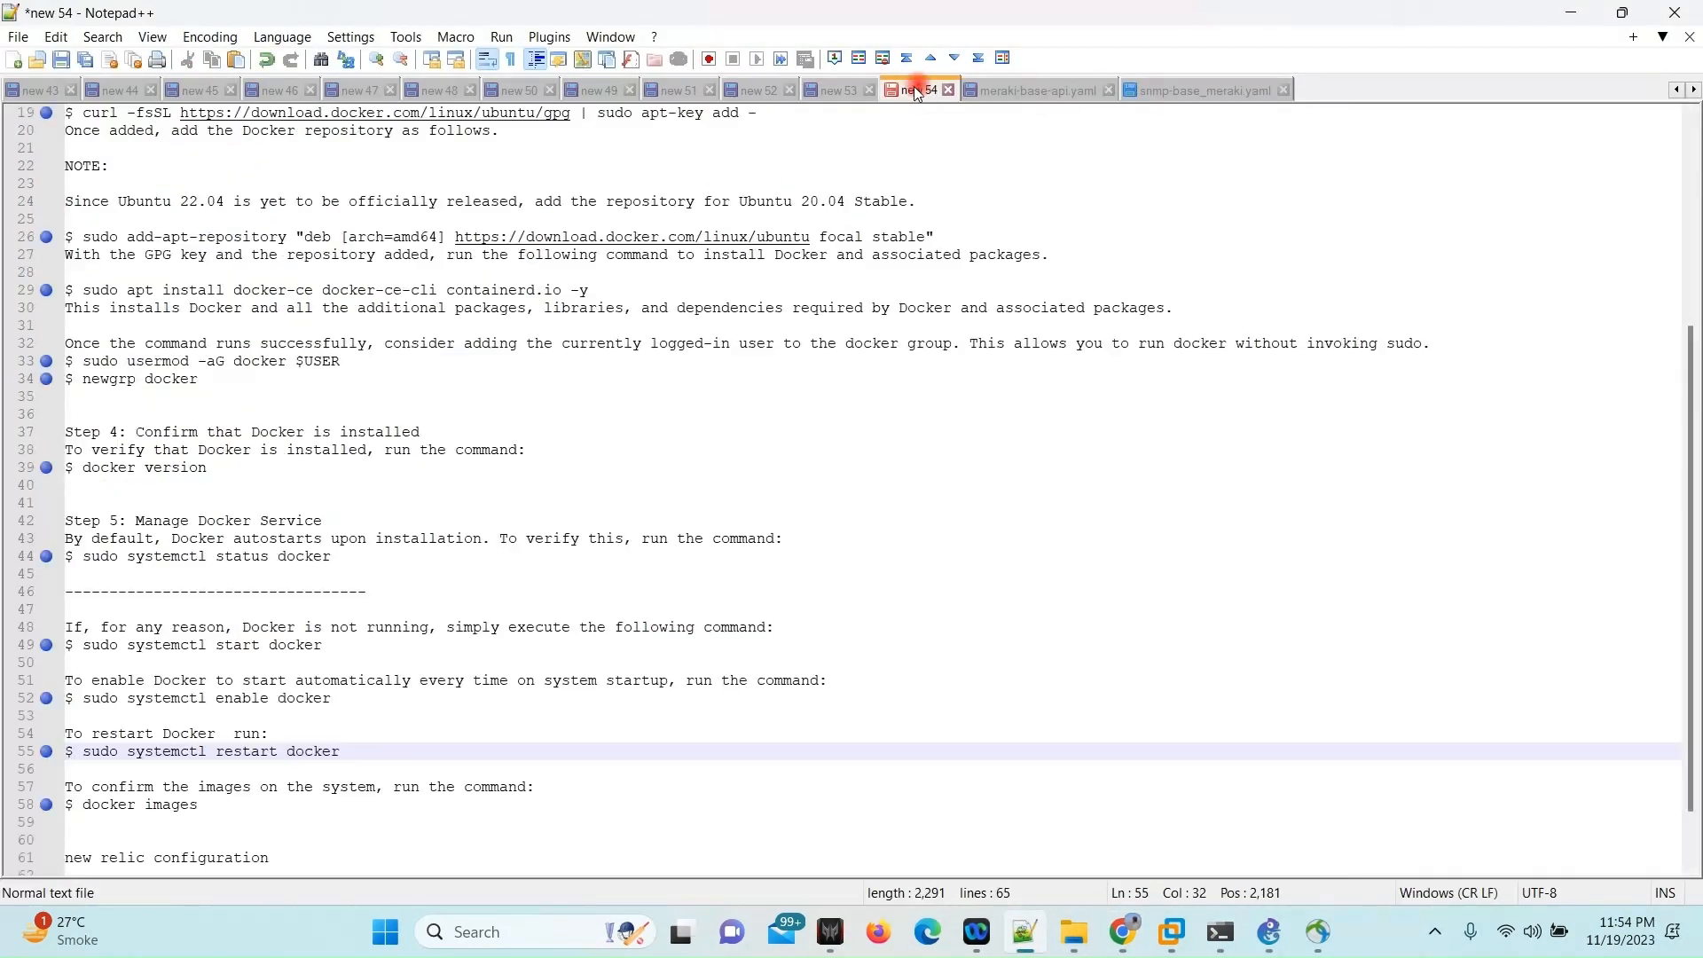
pyautogui.click(838, 89)
pyautogui.click(754, 90)
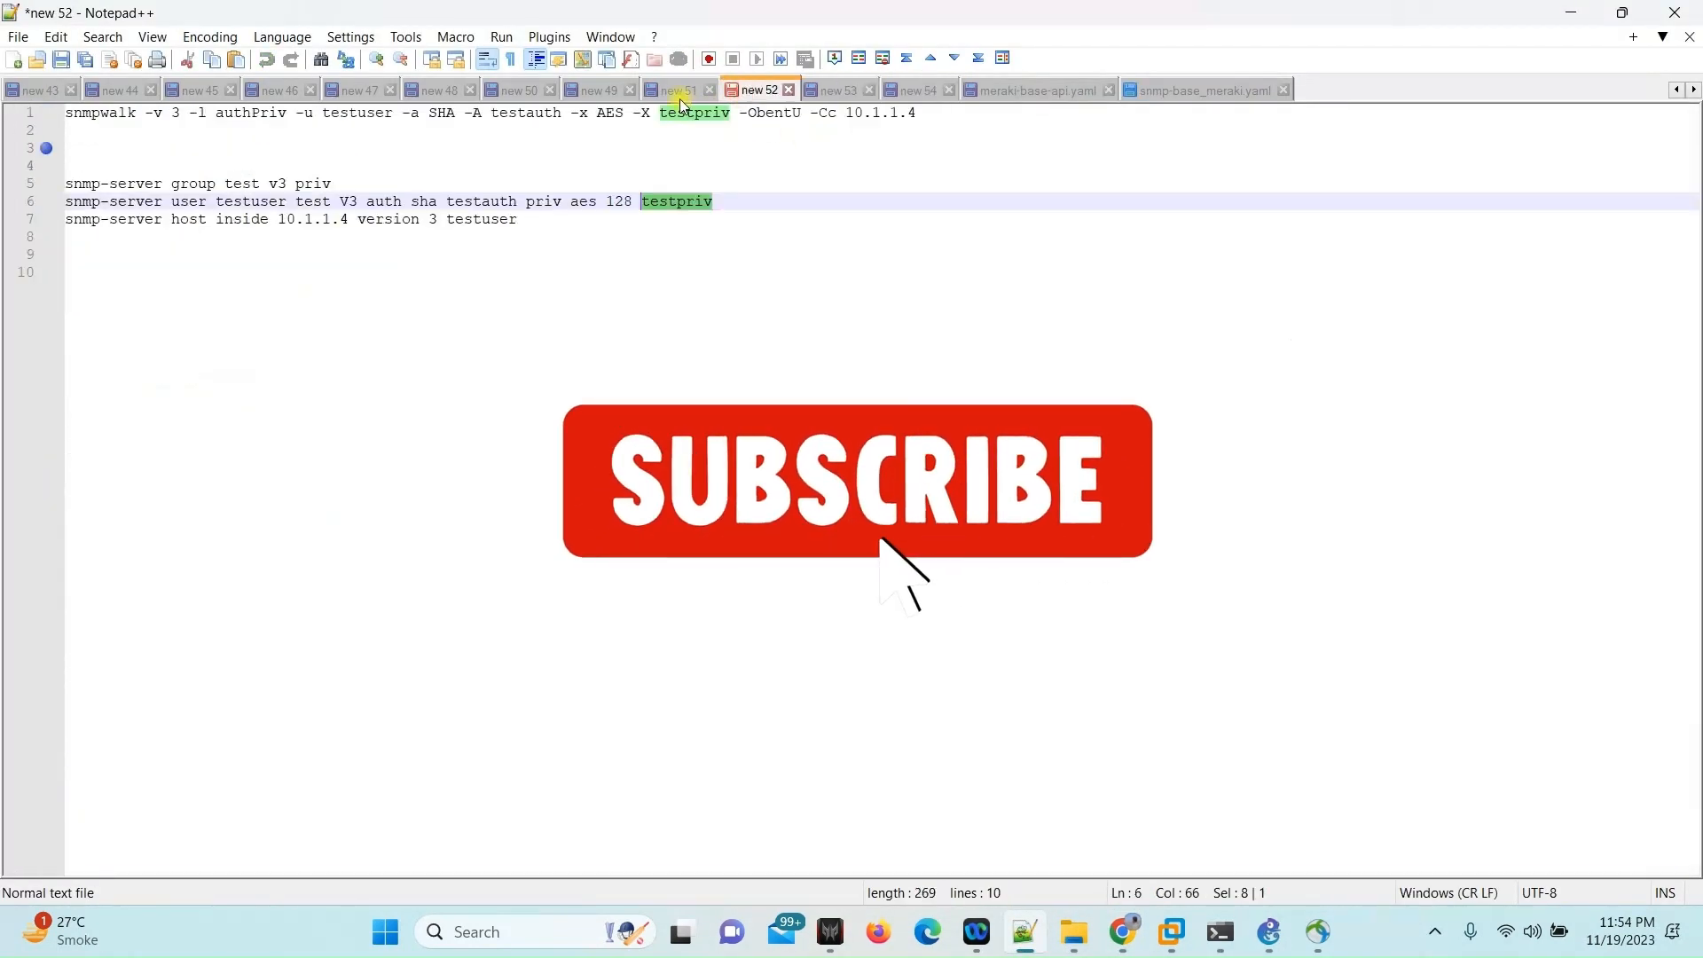
pyautogui.doubleClick(238, 202)
pyautogui.hotkey('ctrl', 'c')
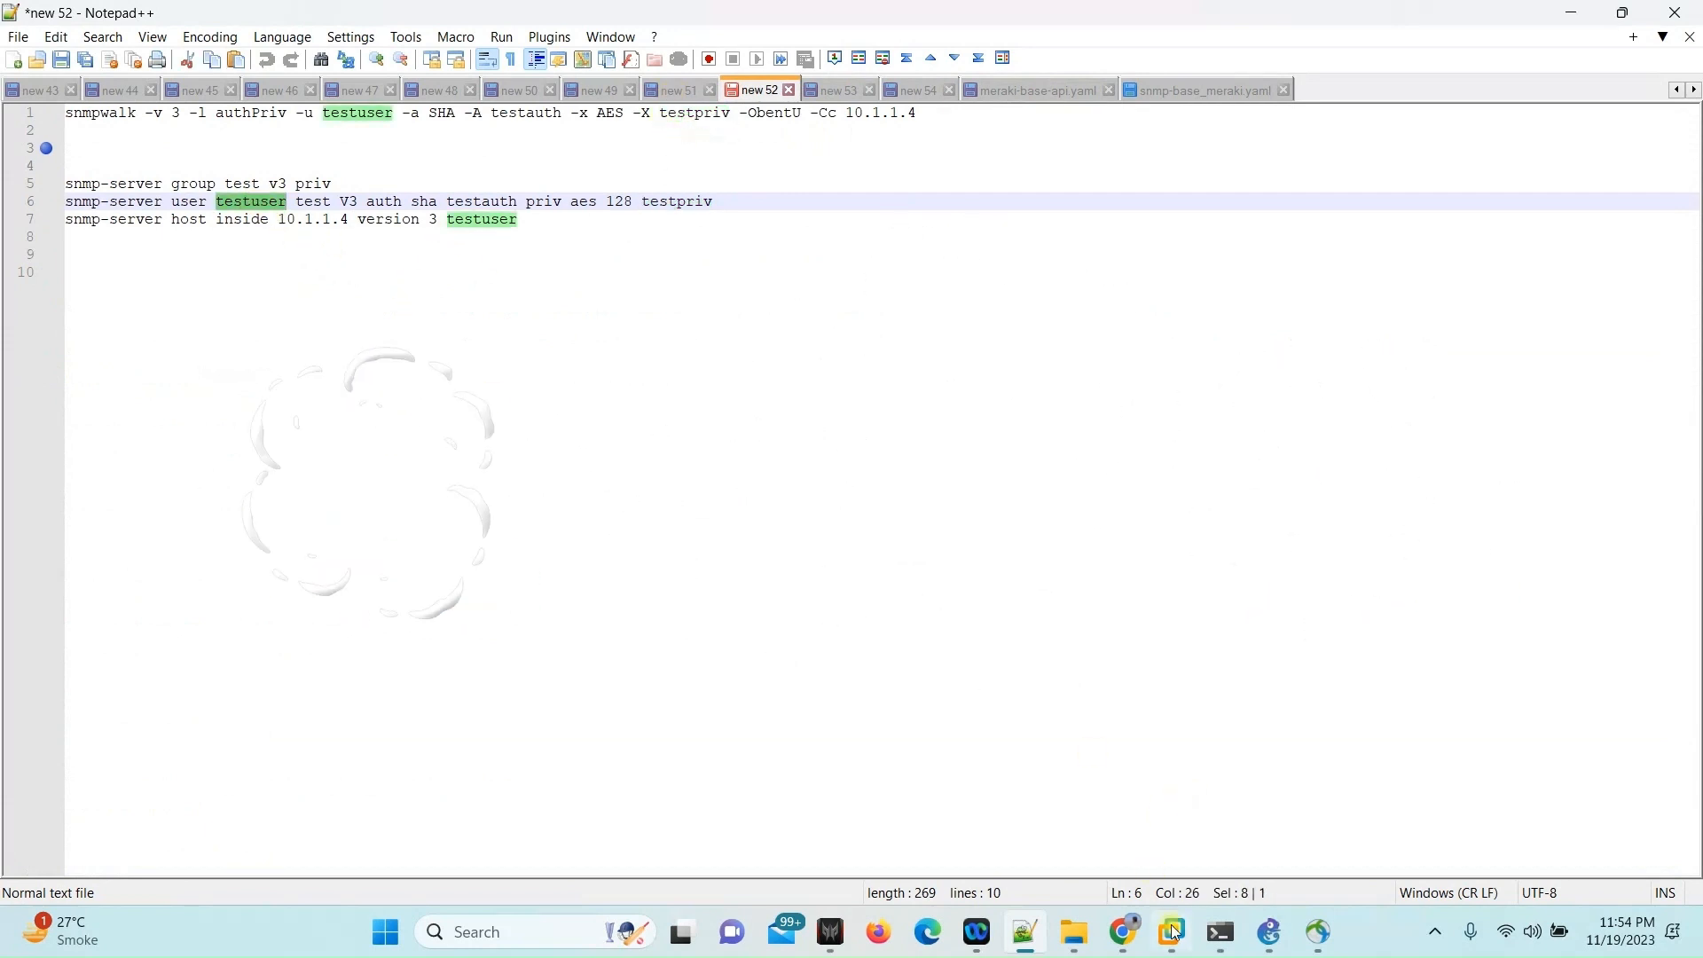
pyautogui.moveTo(1173, 931)
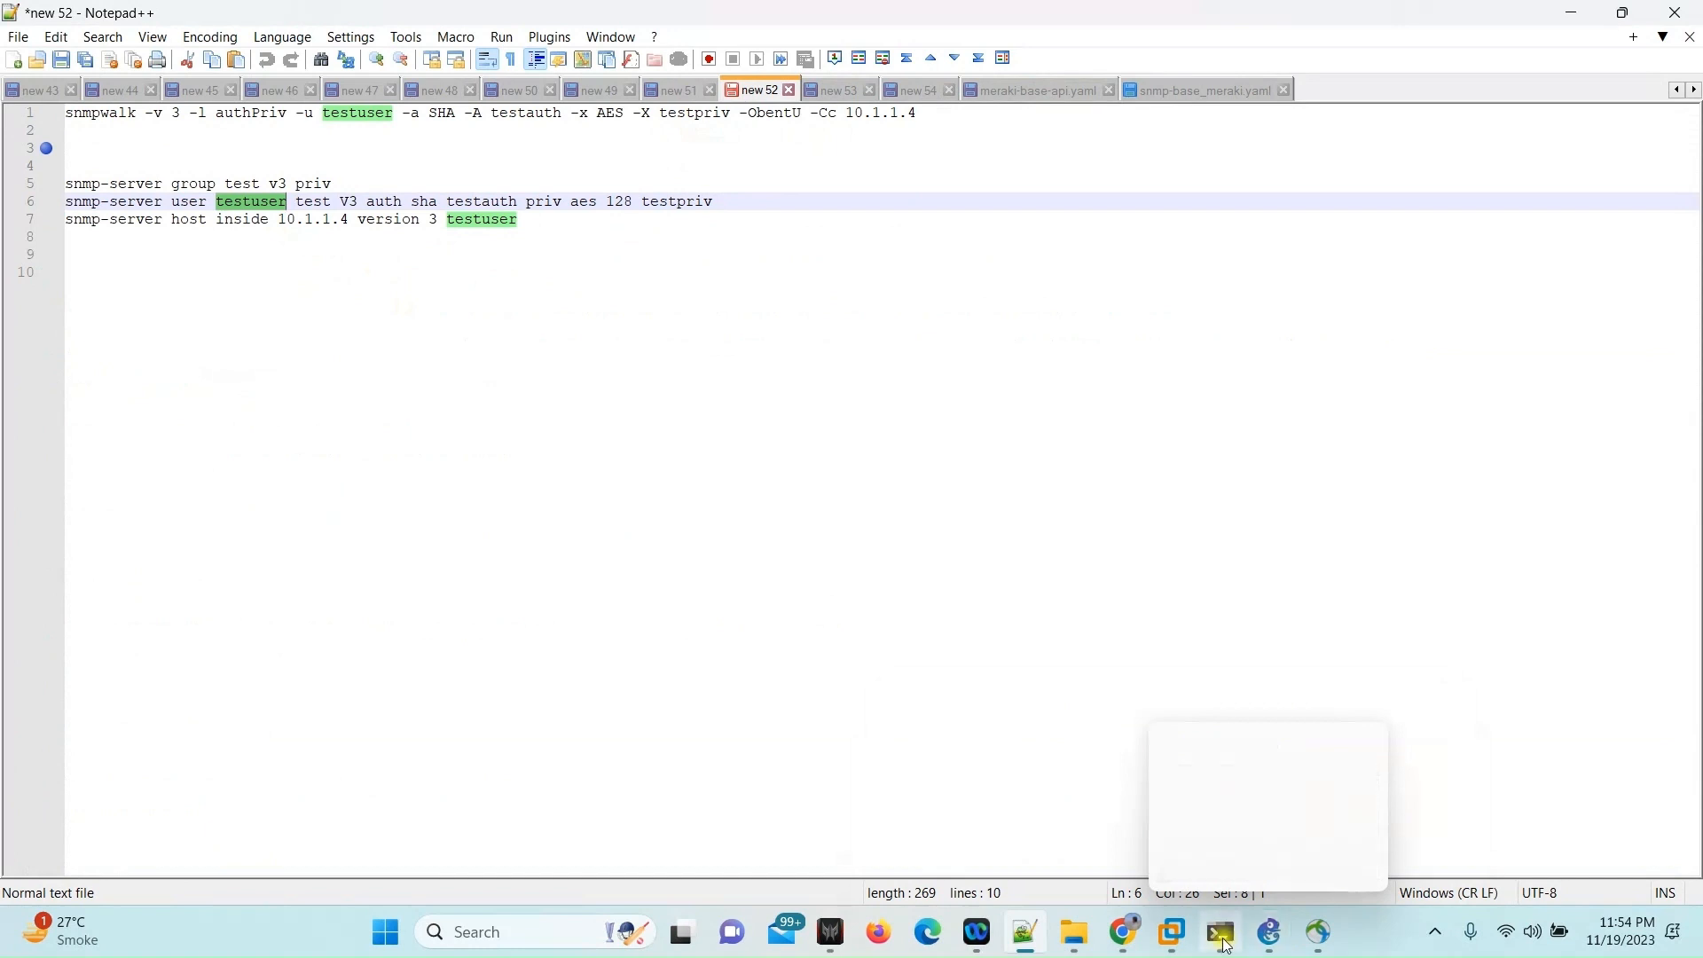
pyautogui.click(1124, 931)
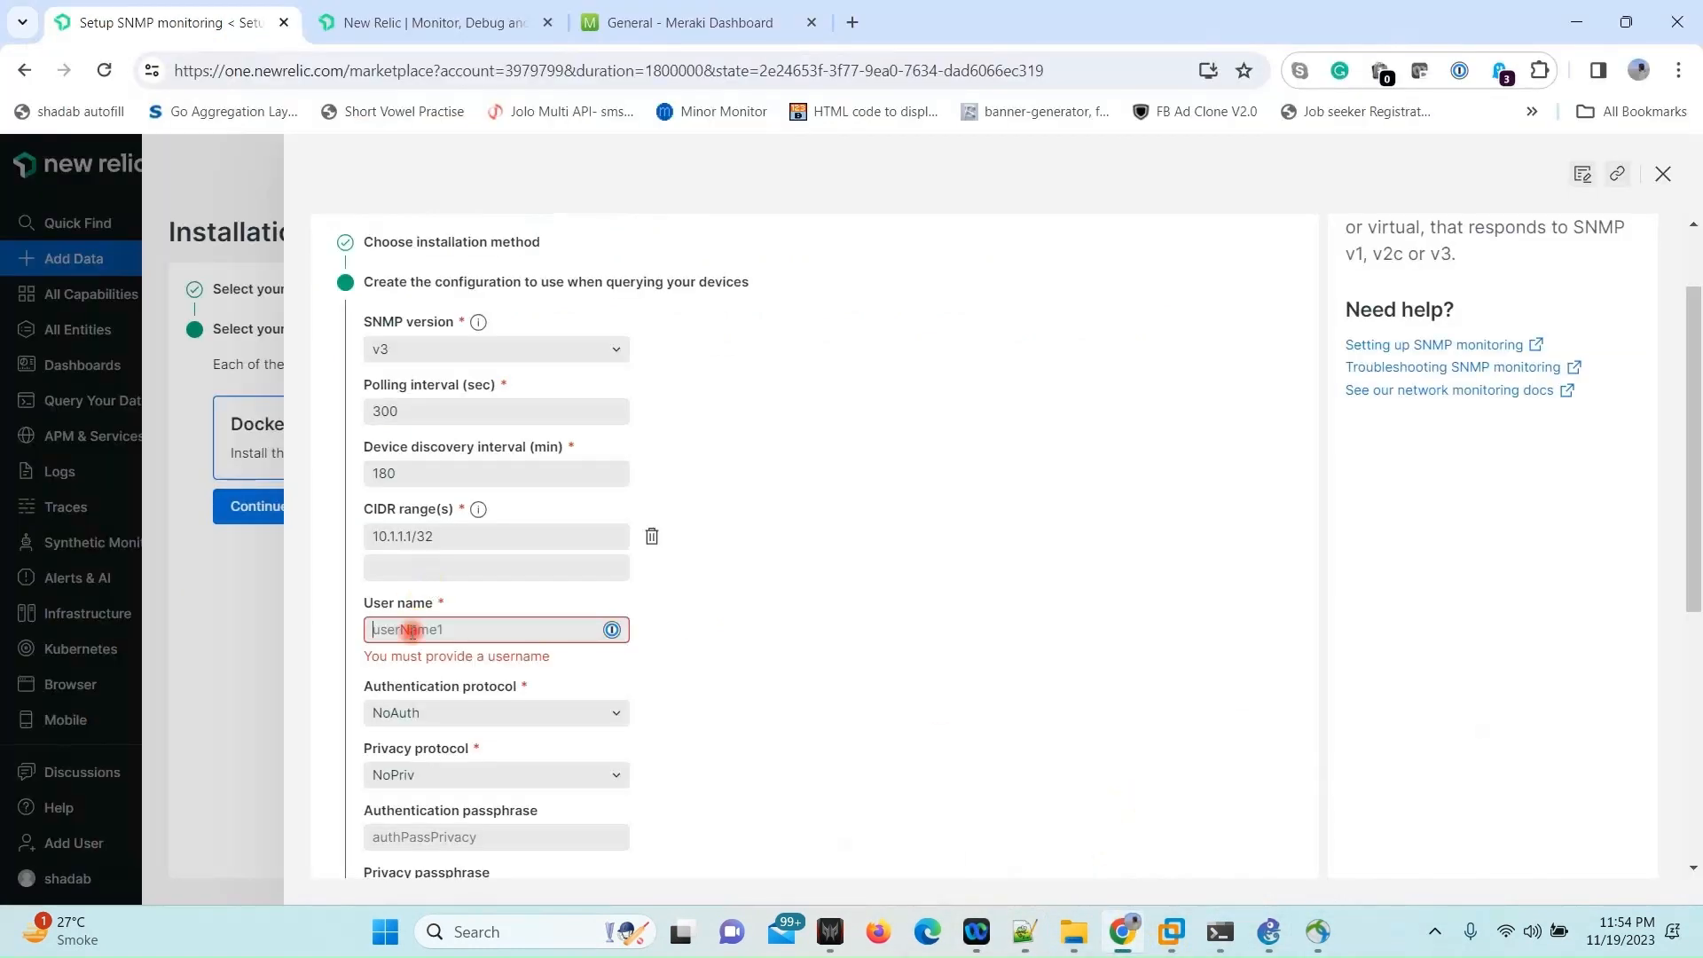
pyautogui.hotkey('ctrl', 'v')
# - Set the authentication protocol to SHA and the privacy protocol to DES
pyautogui.click(433, 694)
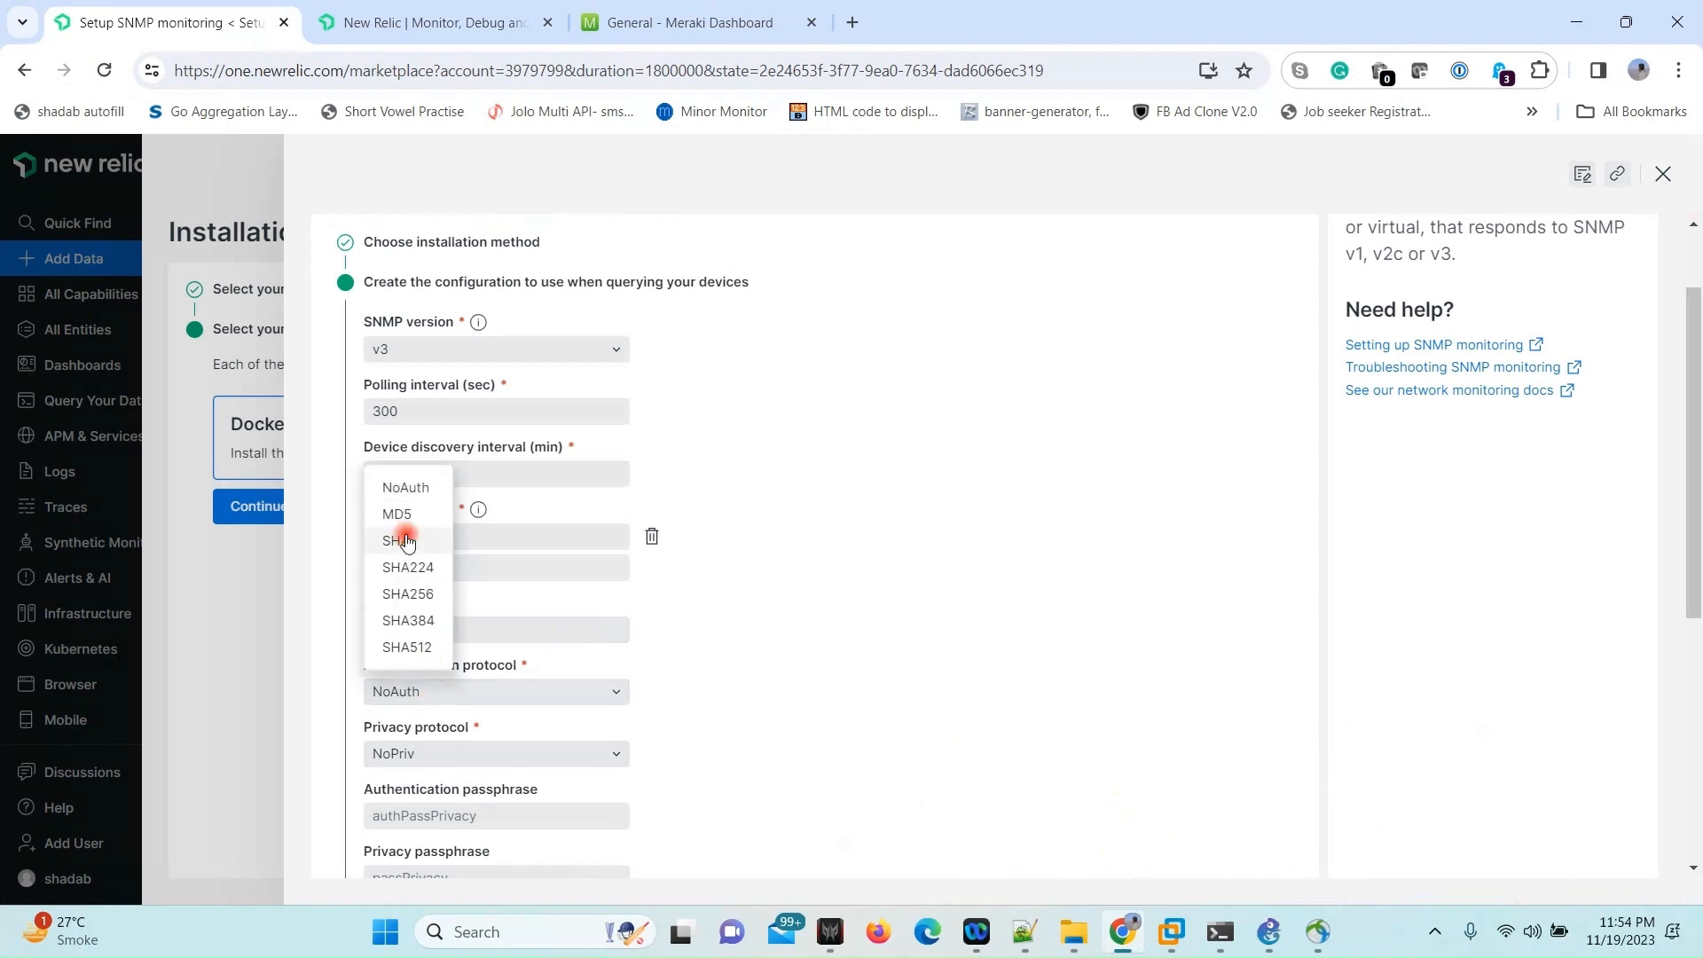
pyautogui.click(407, 542)
pyautogui.click(432, 760)
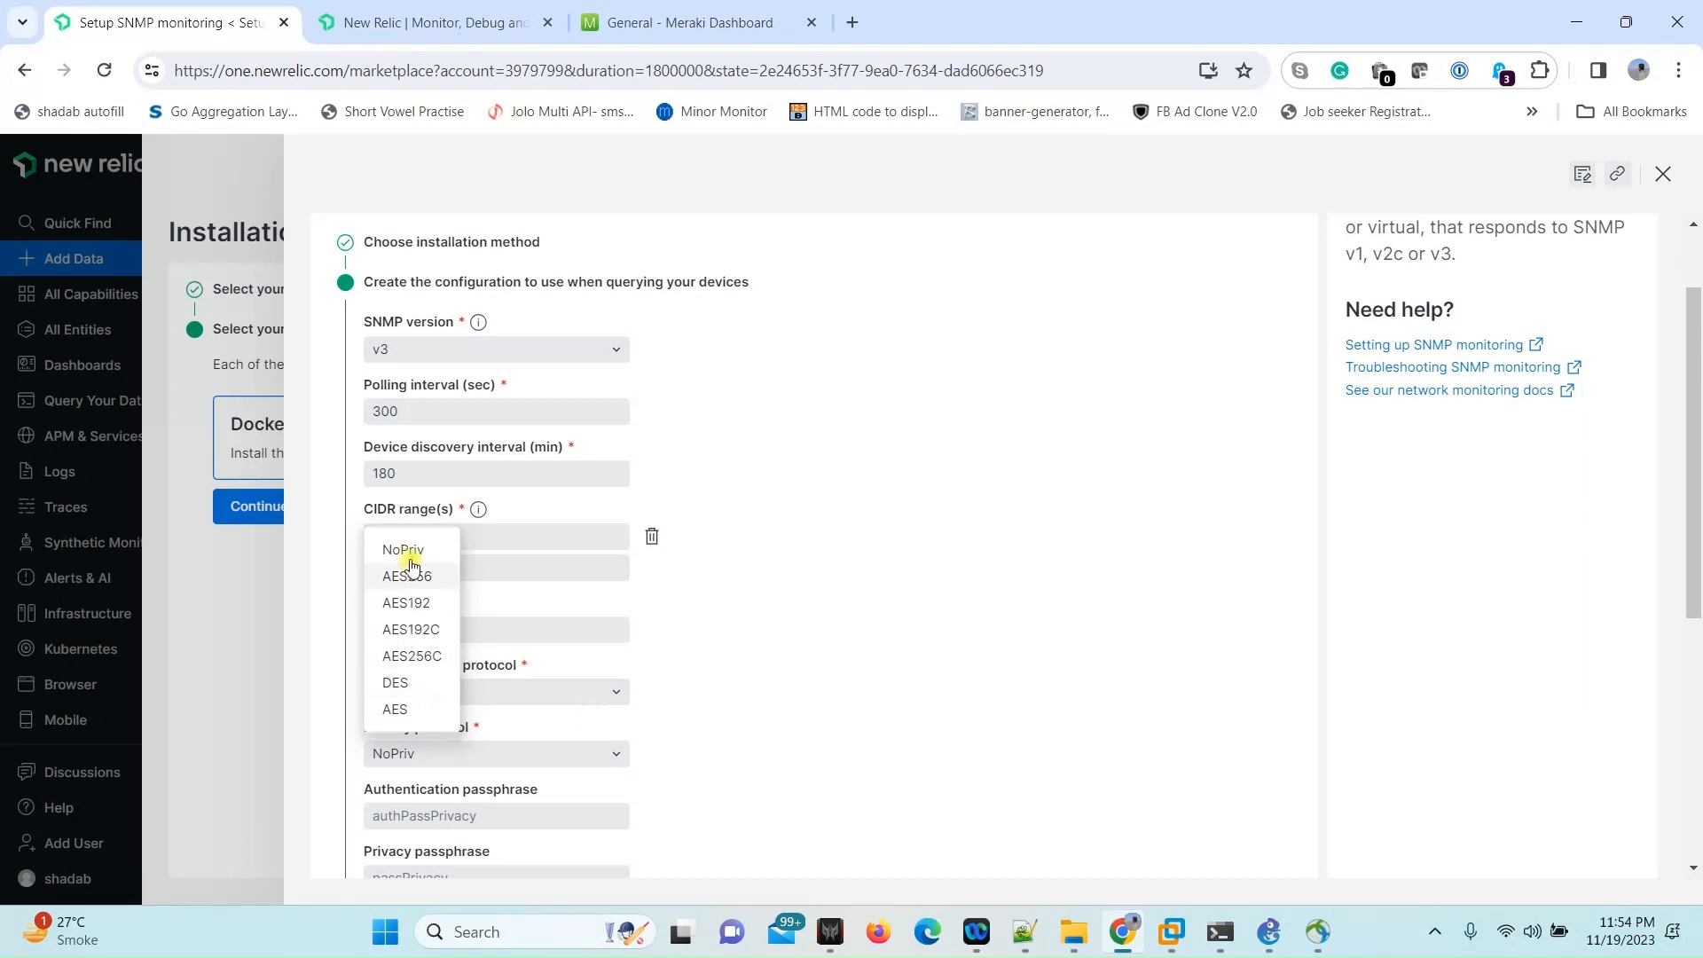
pyautogui.click(403, 690)
# - Copy the authentication passphrase from the snmp-server user line in Notepad++ into the SNMP form's authentication passphrase in Chrome
pyautogui.scroll(-1, 441, 705)
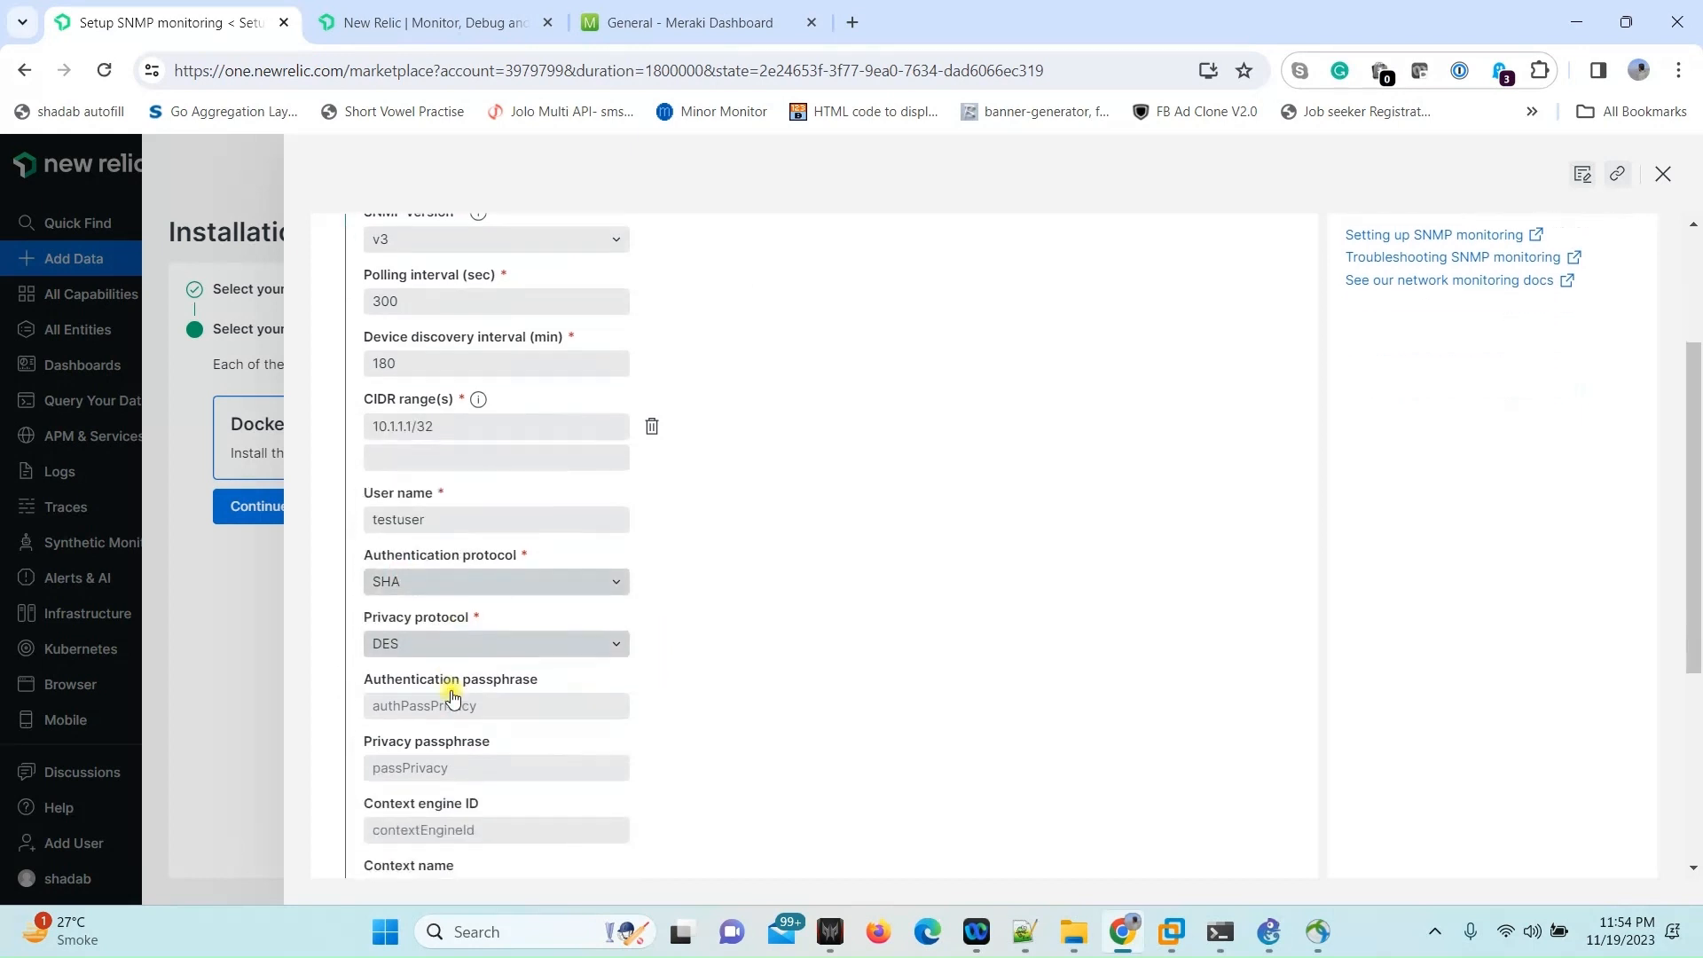
pyautogui.click(1024, 931)
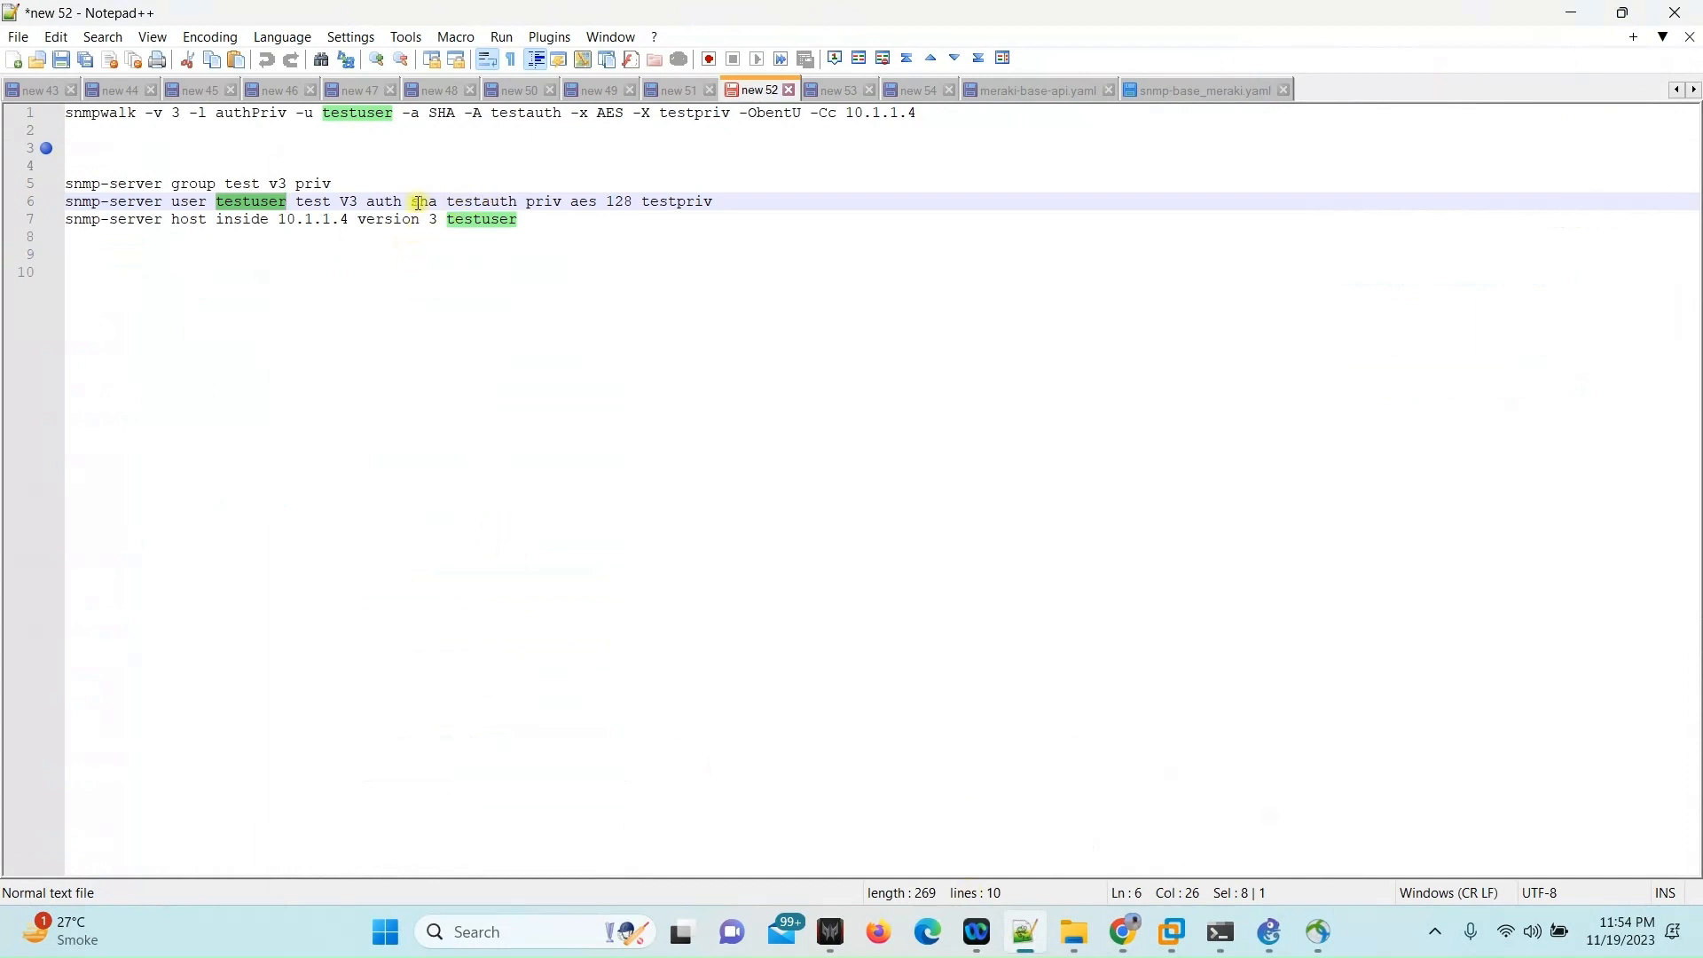
pyautogui.doubleClick(485, 200)
pyautogui.hotkey('ctrl', 'c')
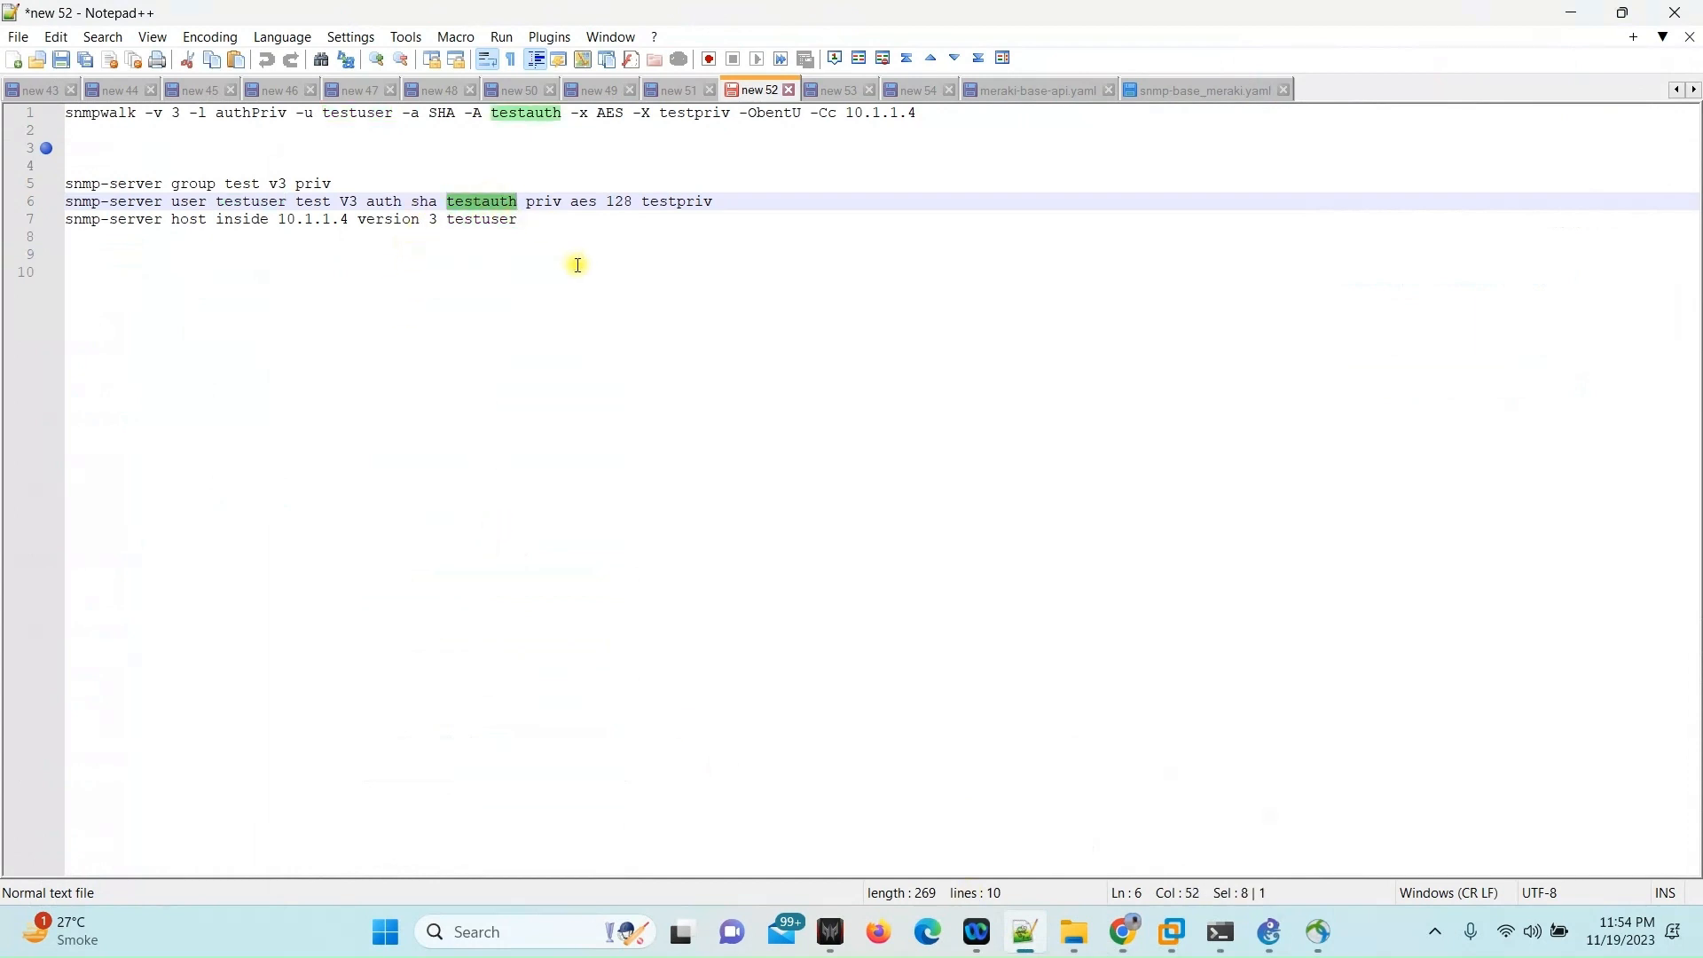
pyautogui.click(1124, 932)
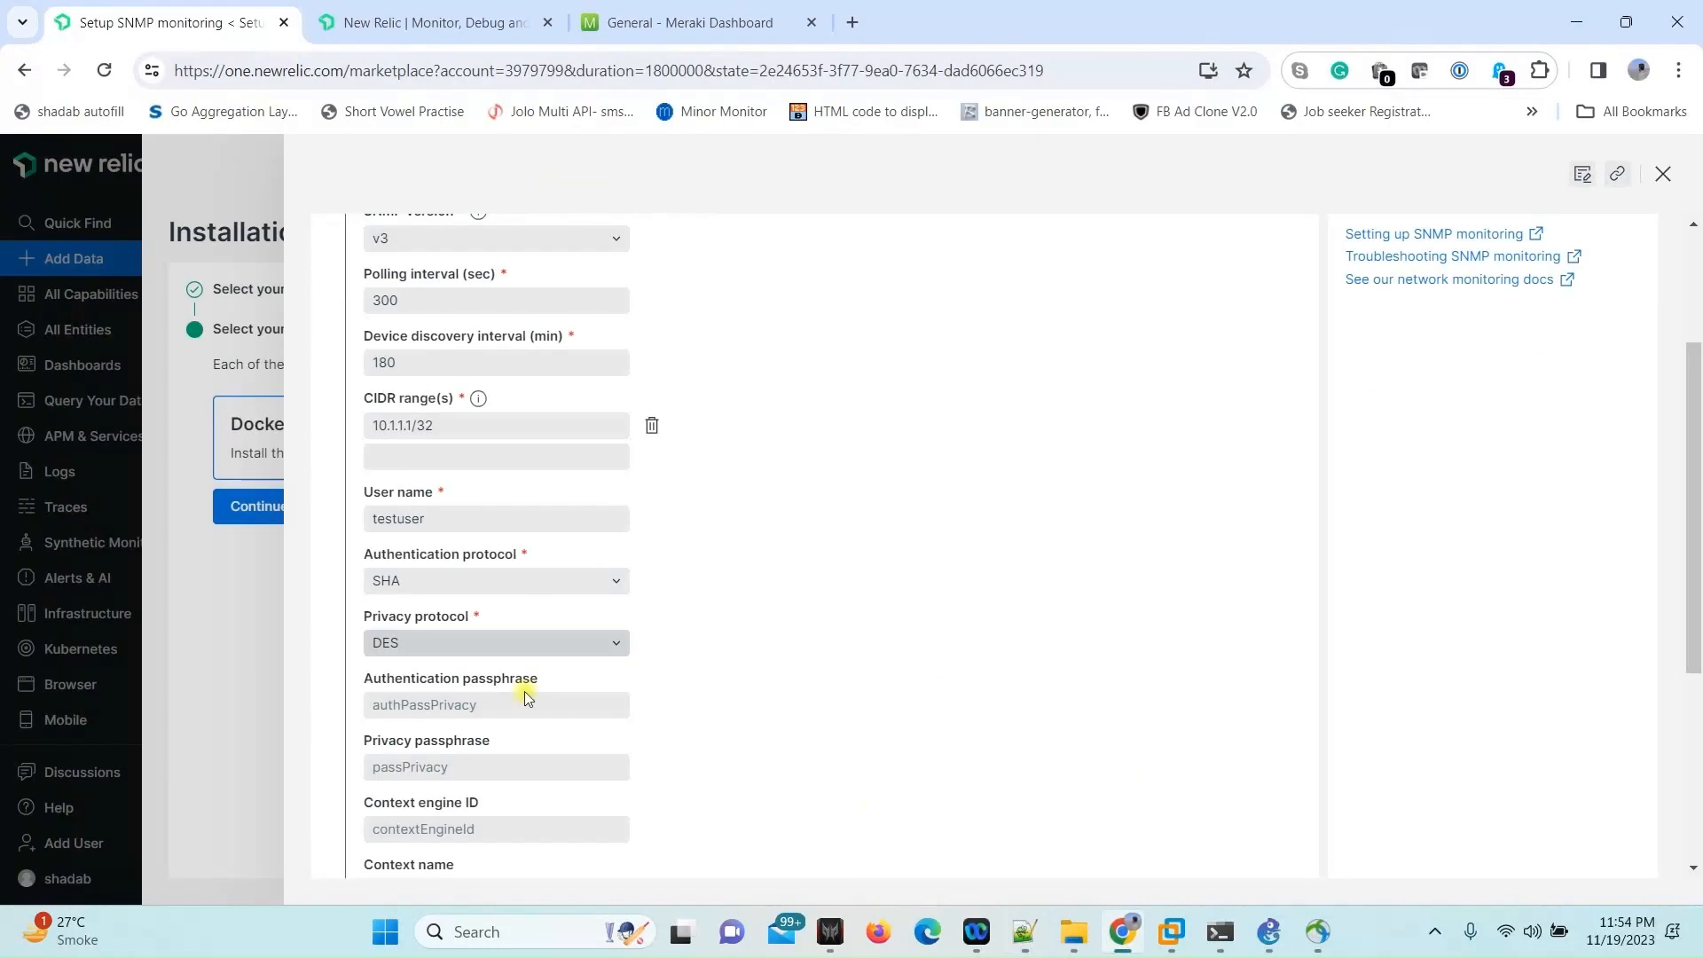
pyautogui.click(446, 704)
pyautogui.hotkey('ctrl', 'v')
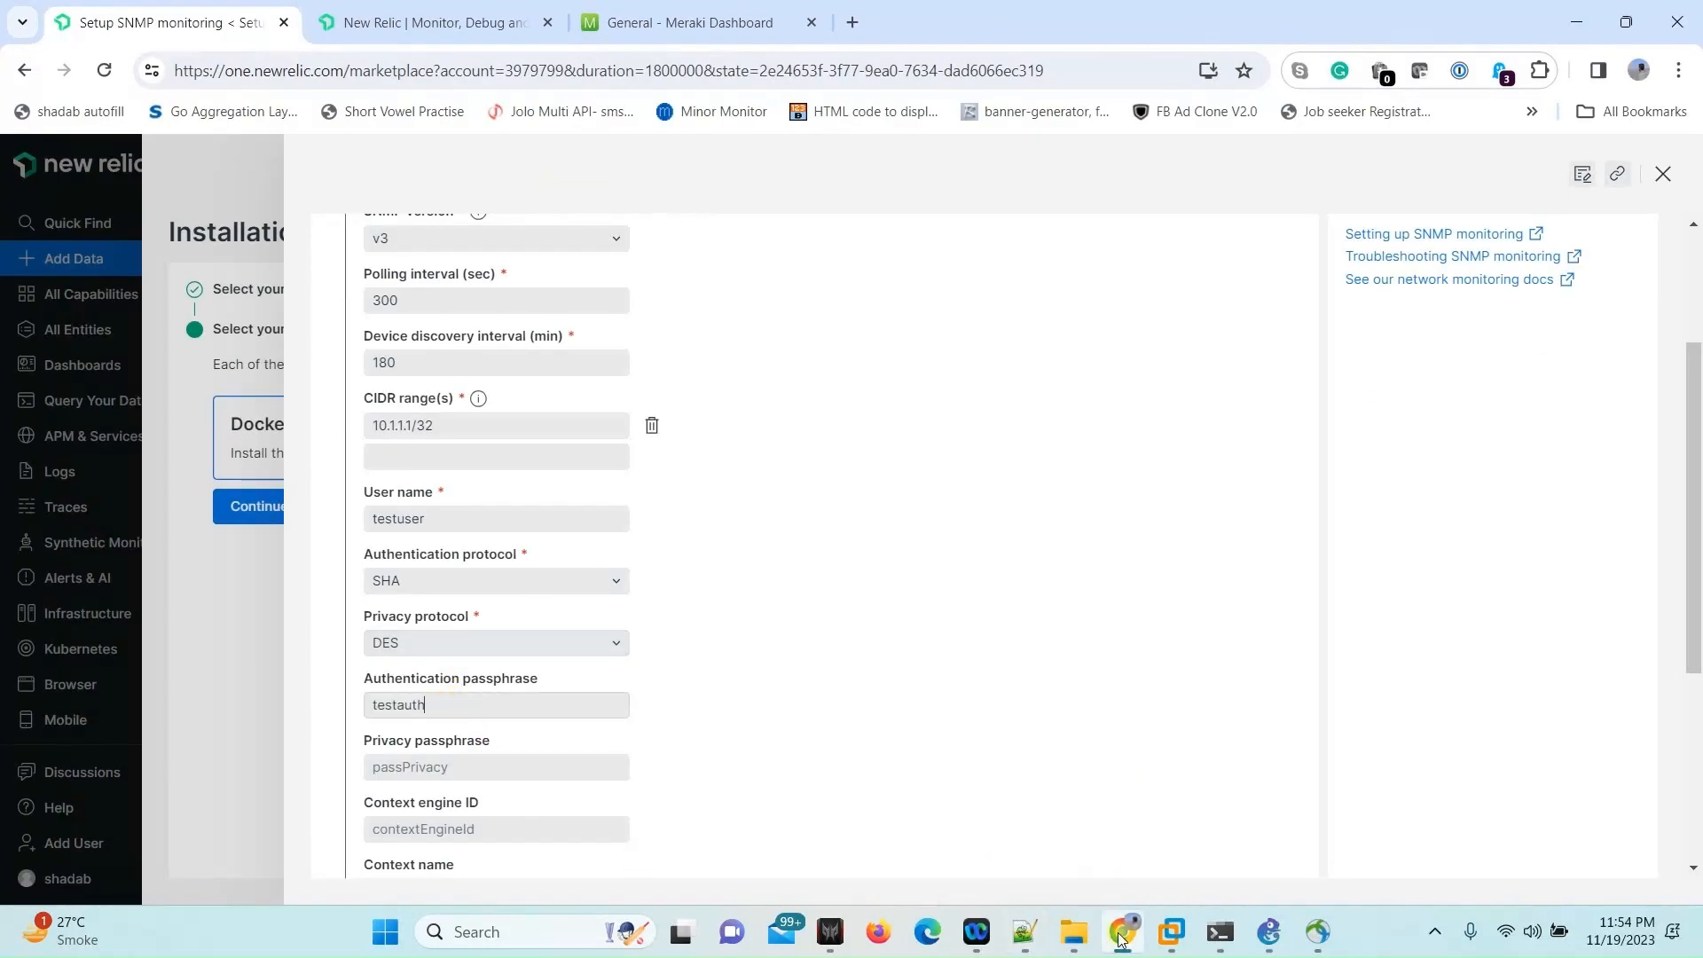
# - Copy the privacy passphrase from the end of the snmp-server user line in Notepad++ into the SNMP form's privacy passphrase in Chrome
pyautogui.click(1025, 932)
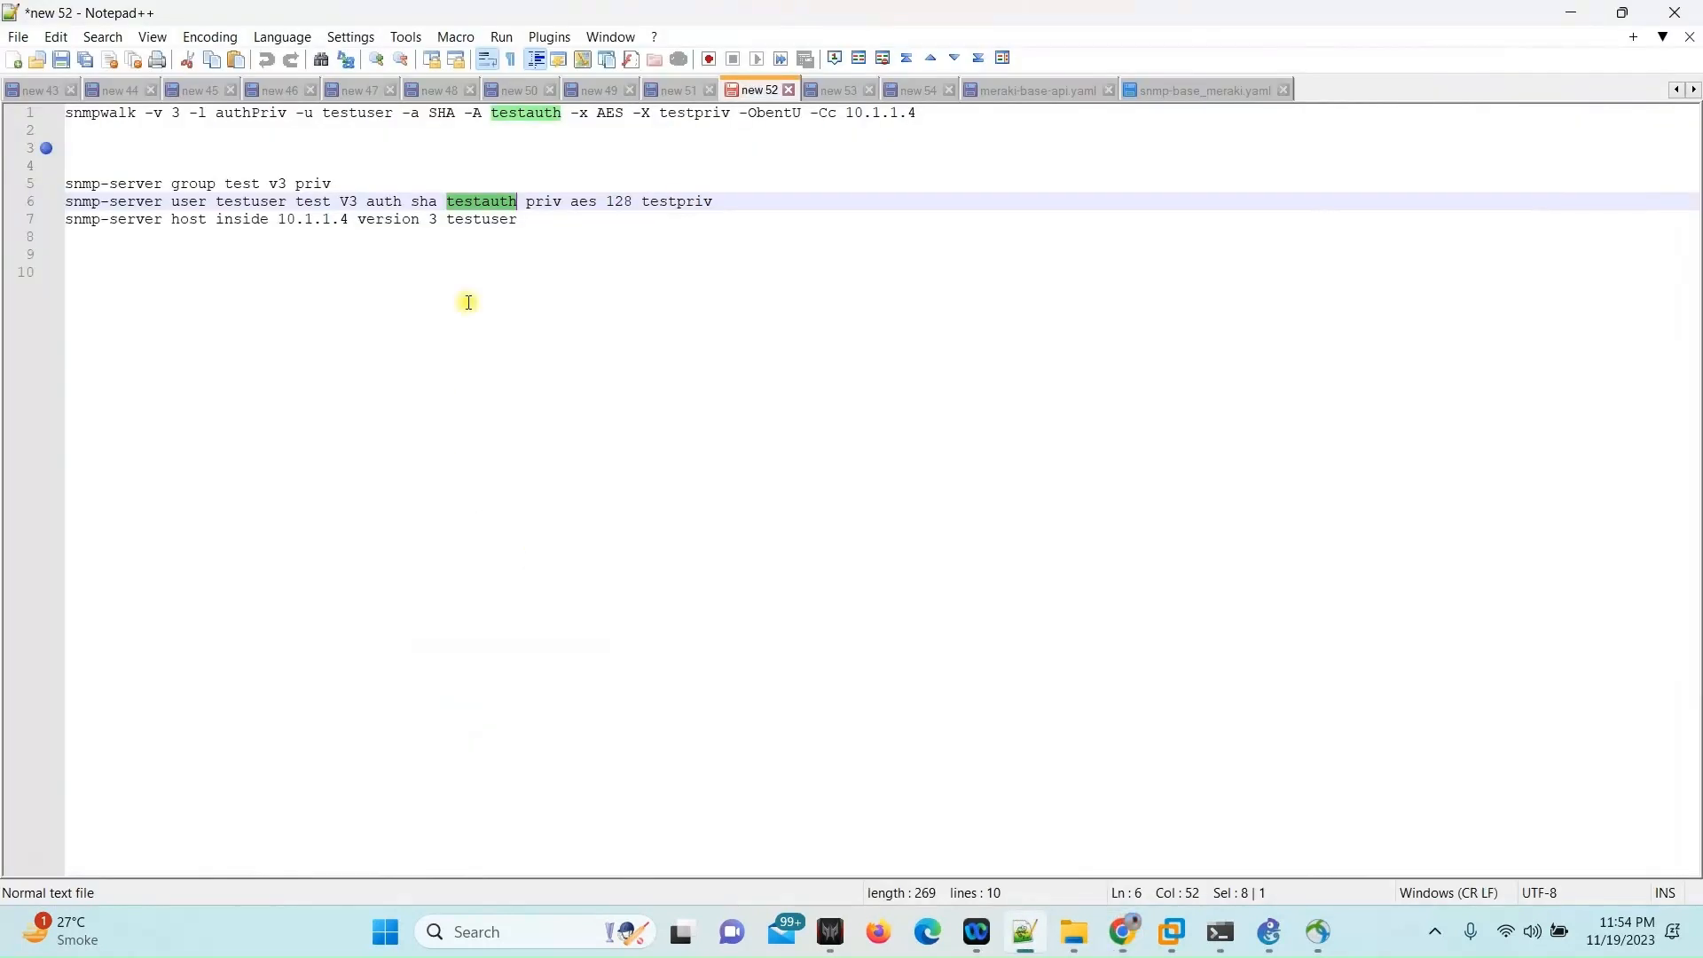
pyautogui.doubleClick(678, 203)
pyautogui.hotkey('ctrl', 'c')
pyautogui.click(1123, 931)
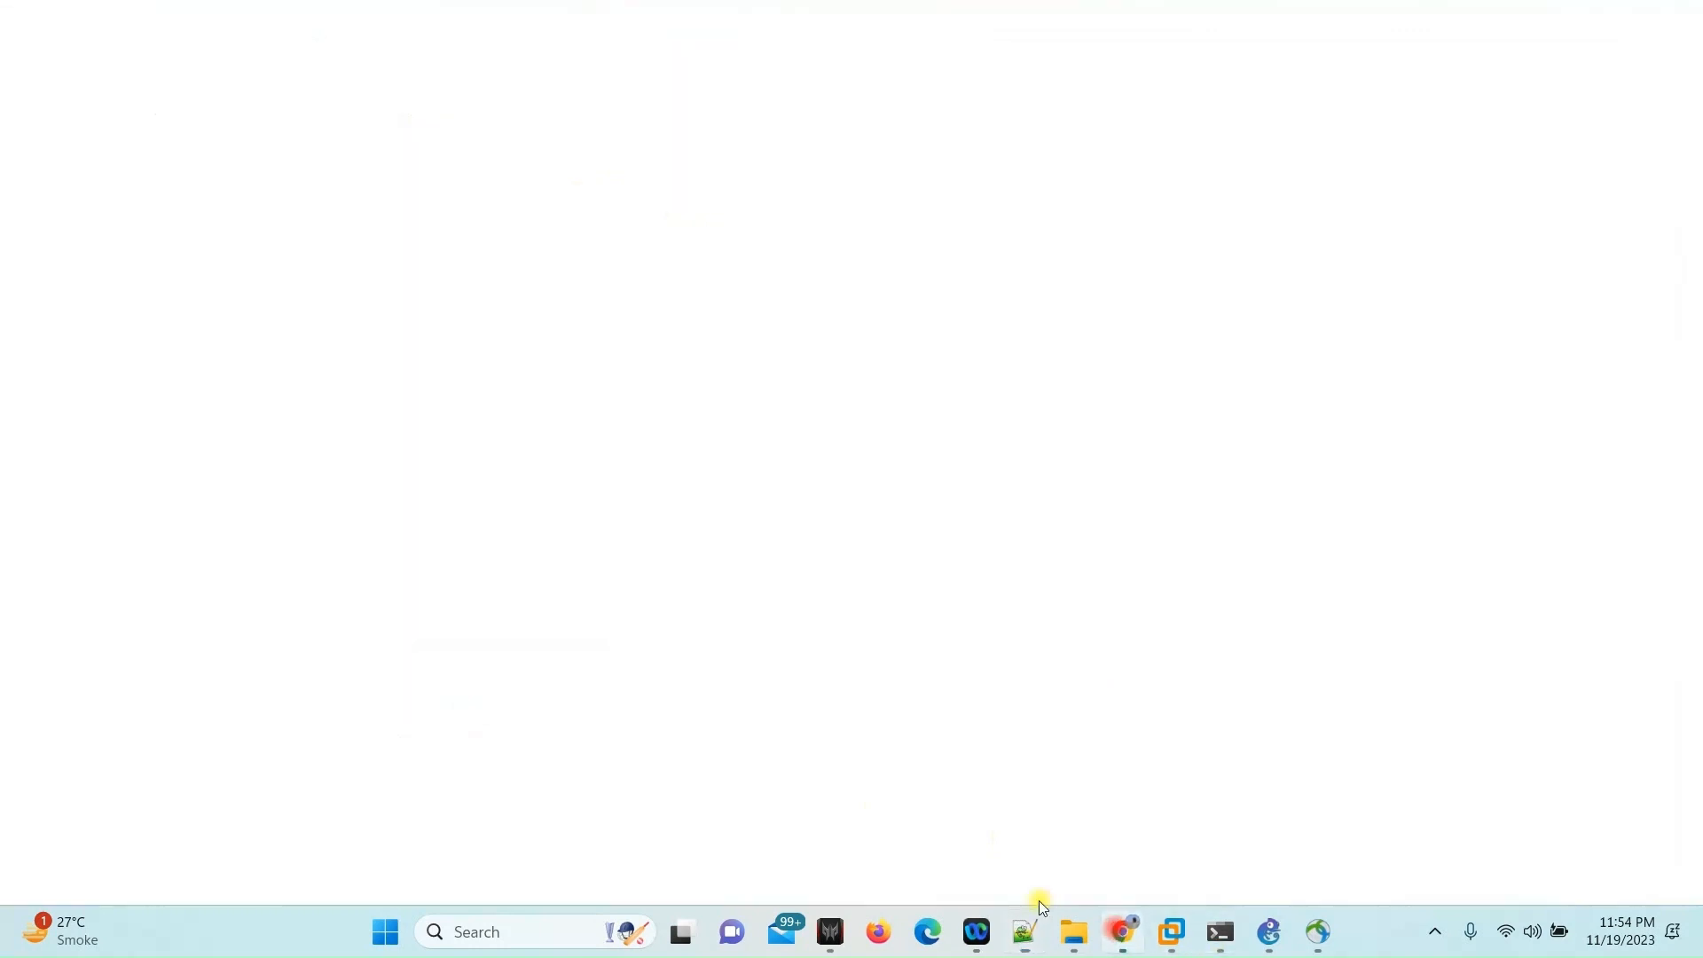
pyautogui.click(400, 756)
pyautogui.hotkey('ctrl', 'v')
# - Continue to the collector configuration and name the collector snmp_meraki
pyautogui.scroll(-1, 733, 668)
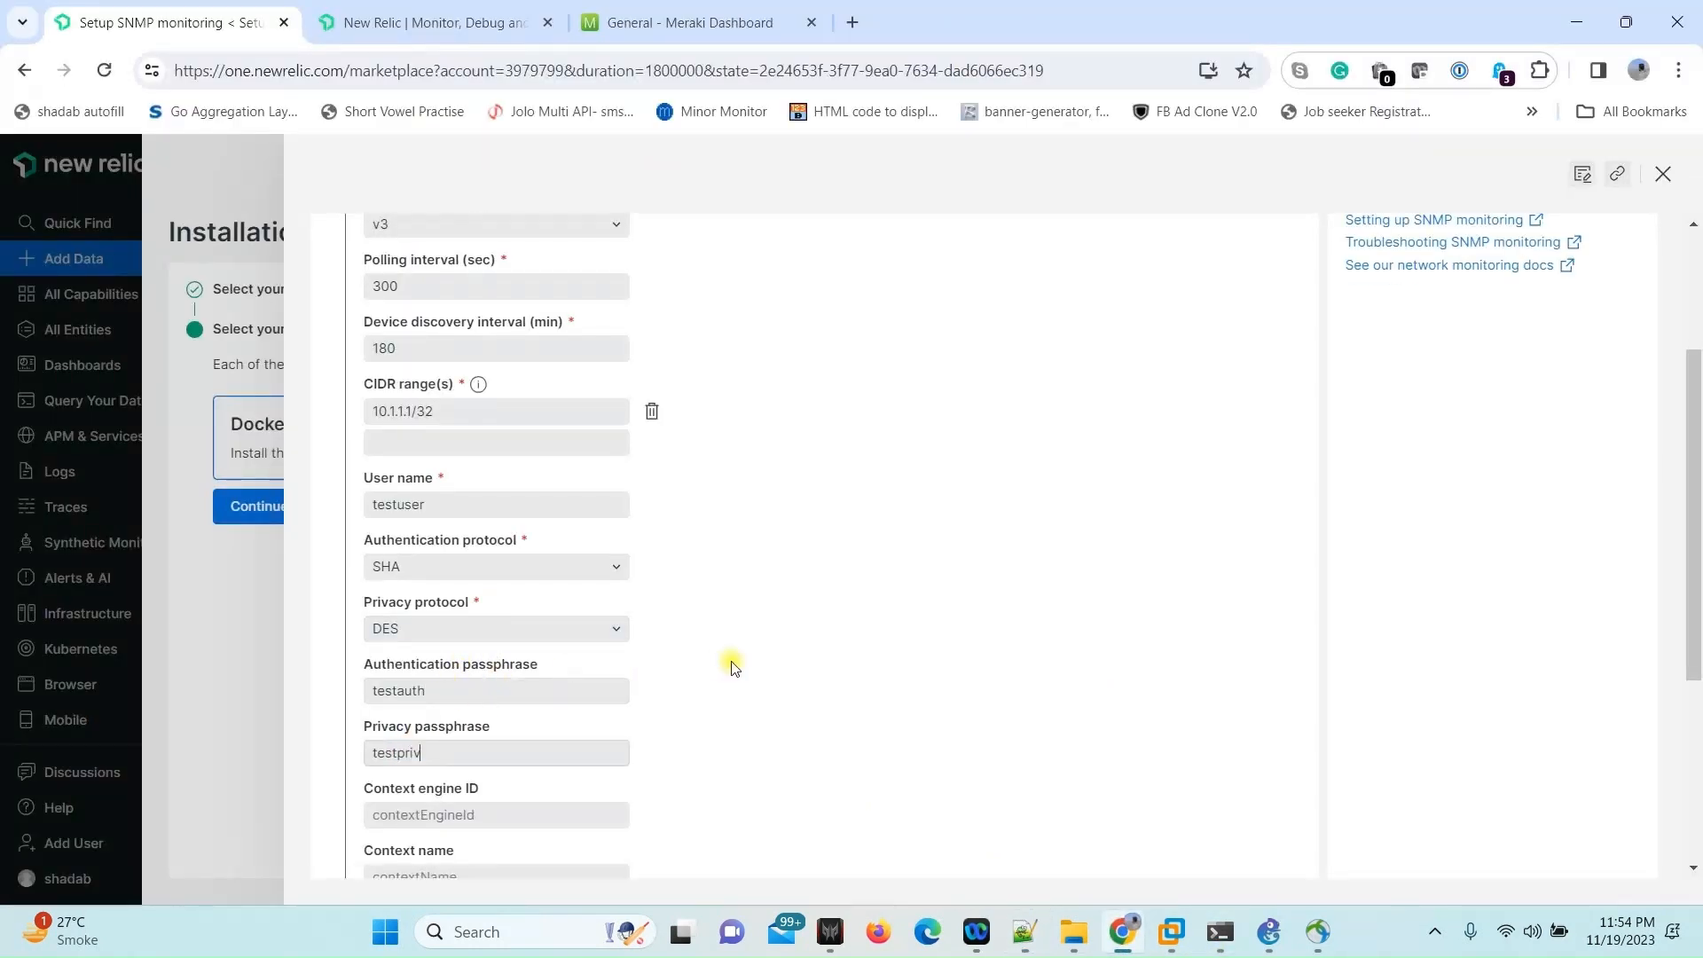
pyautogui.scroll(-4, 733, 667)
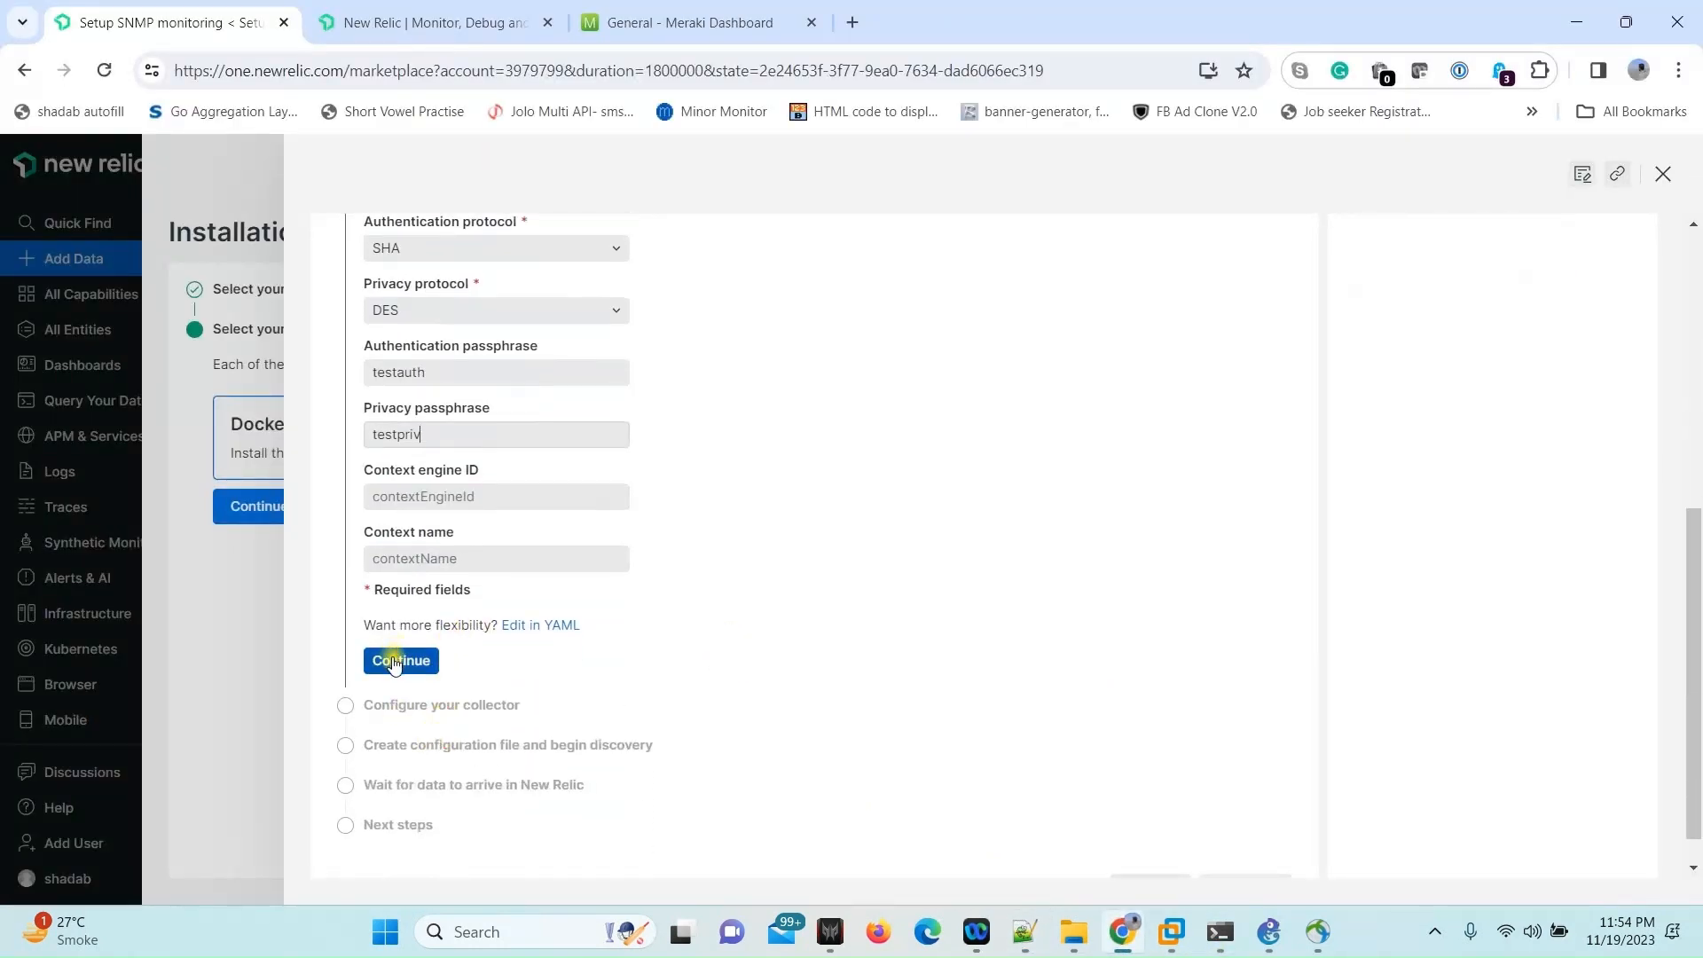
pyautogui.click(399, 660)
pyautogui.click(460, 499)
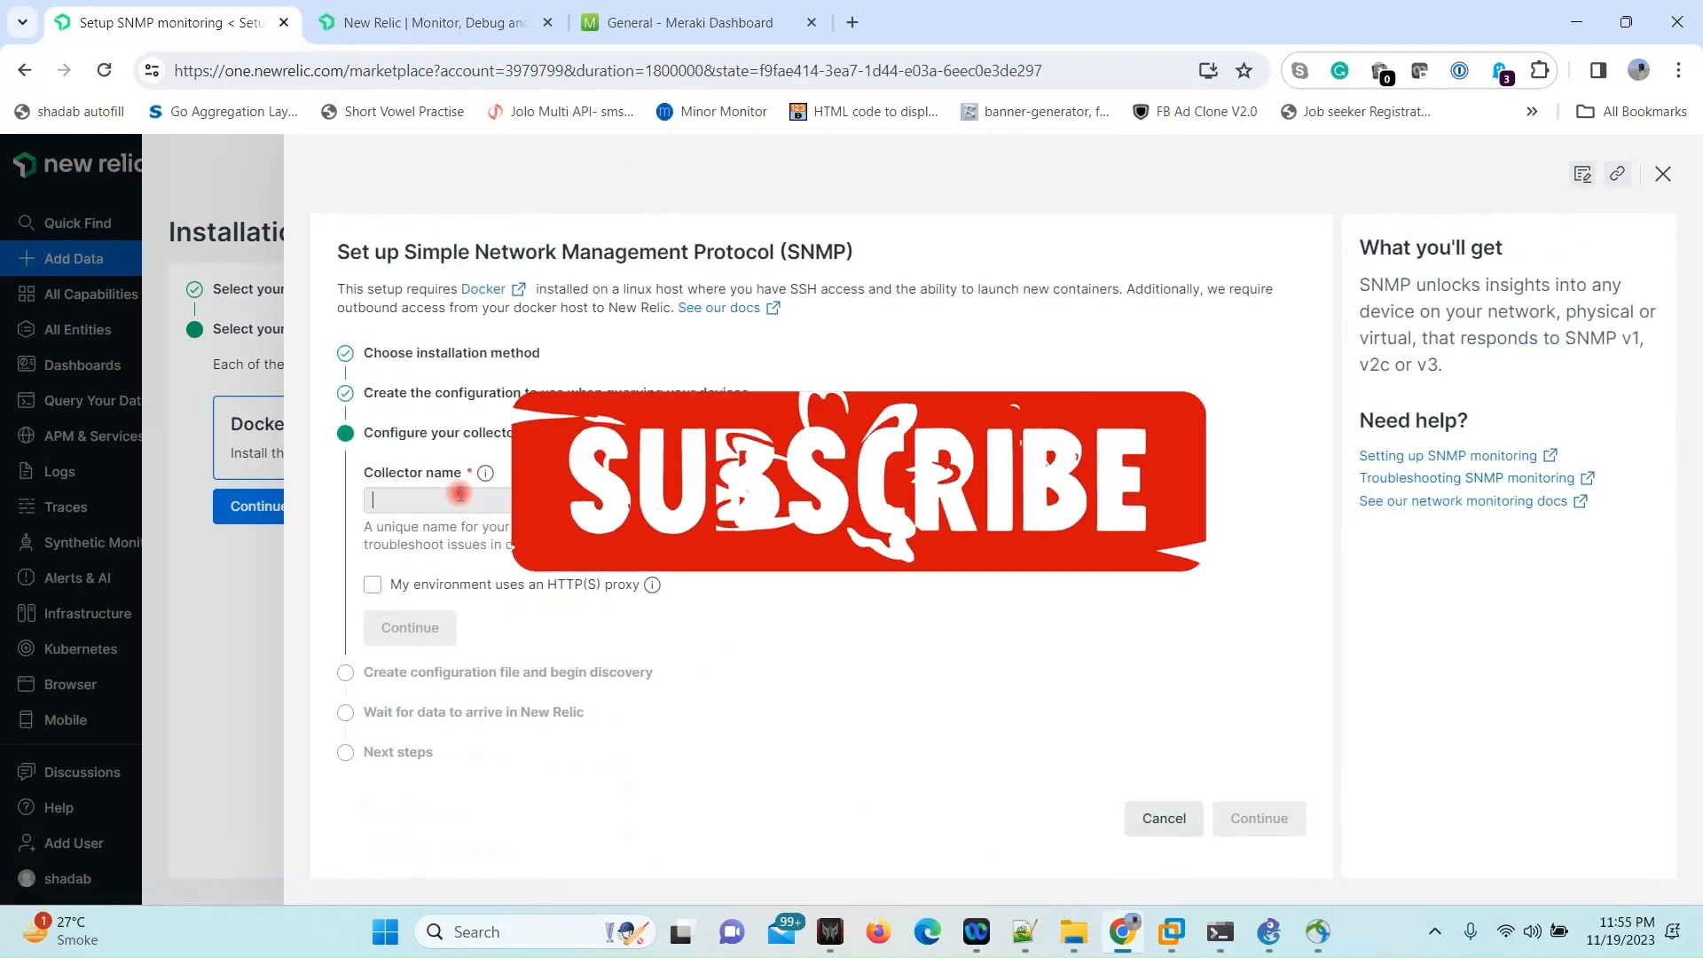
pyautogui.write('mp_meraki')
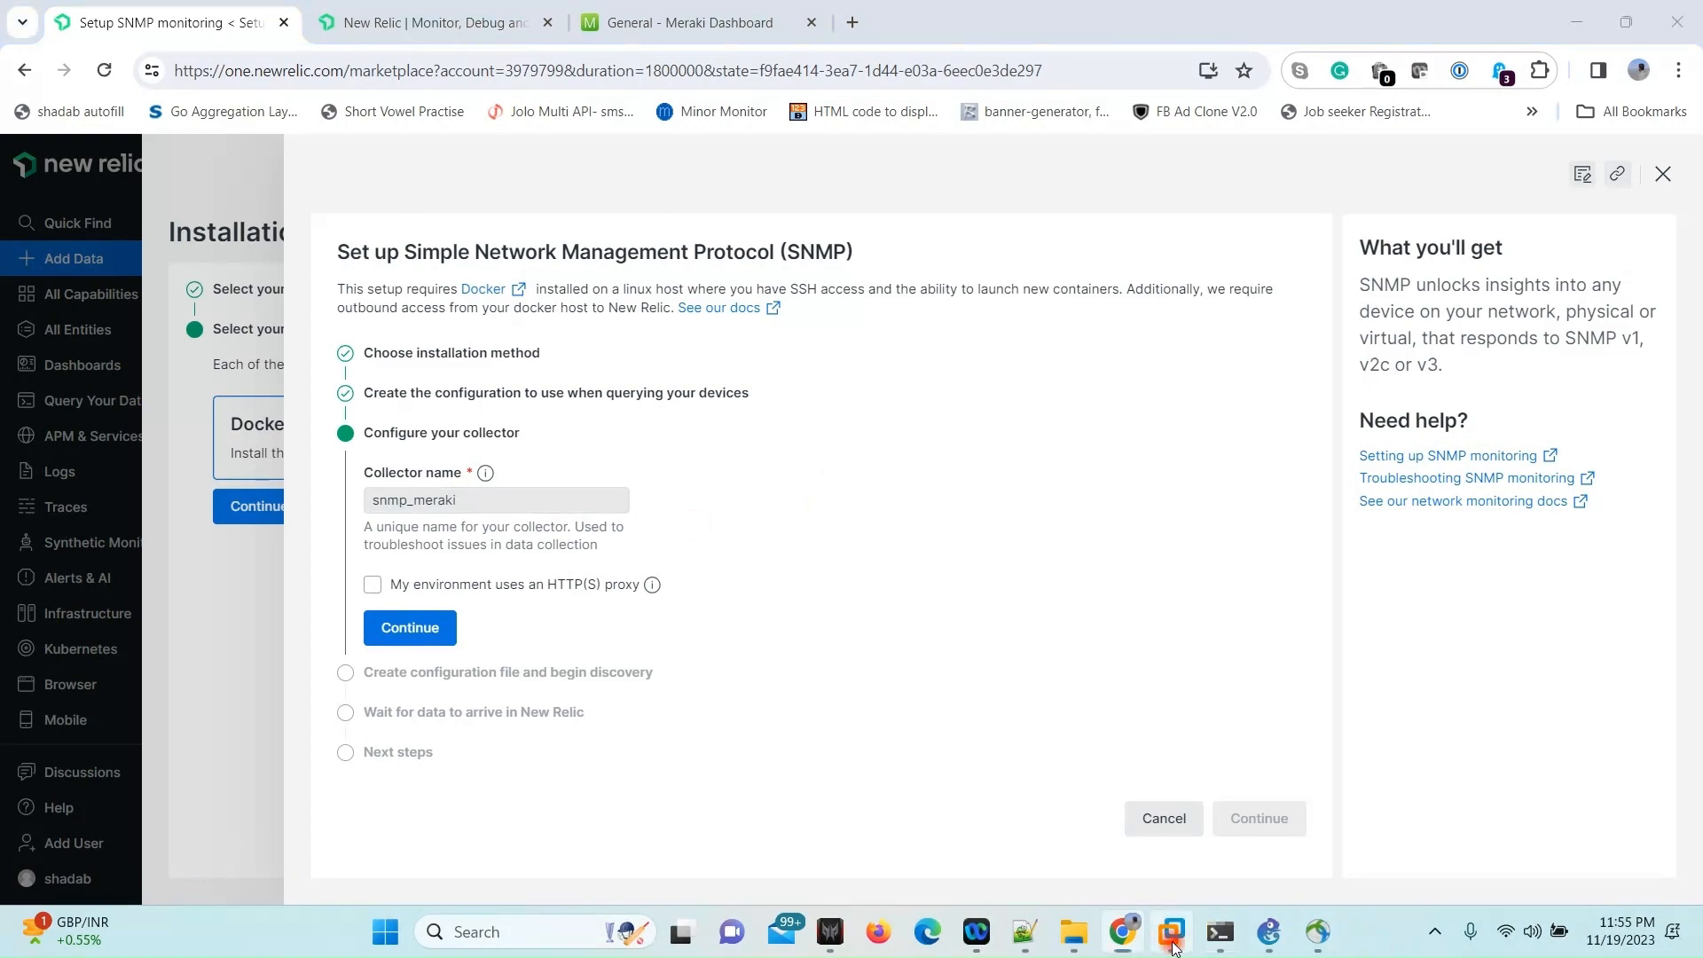
# - Switch to the Ubuntu 64-bit virtual machine in VMware Workstation and unlock it with the account password
pyautogui.moveTo(1171, 932)
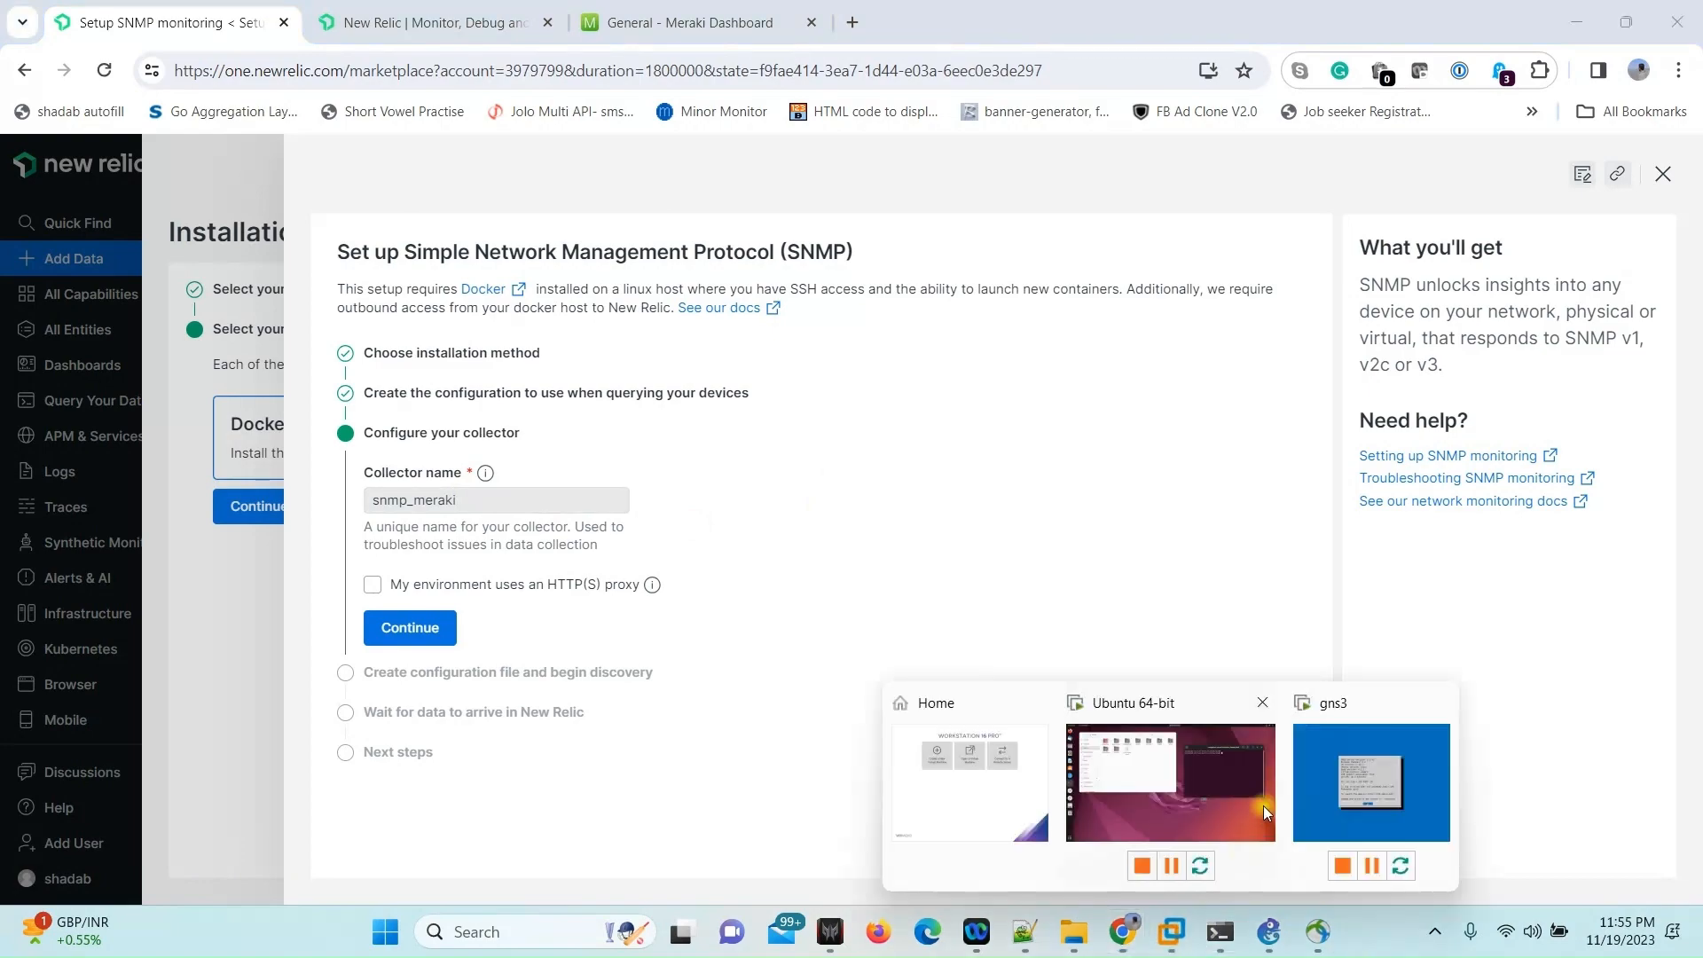
pyautogui.click(1169, 779)
pyautogui.click(878, 709)
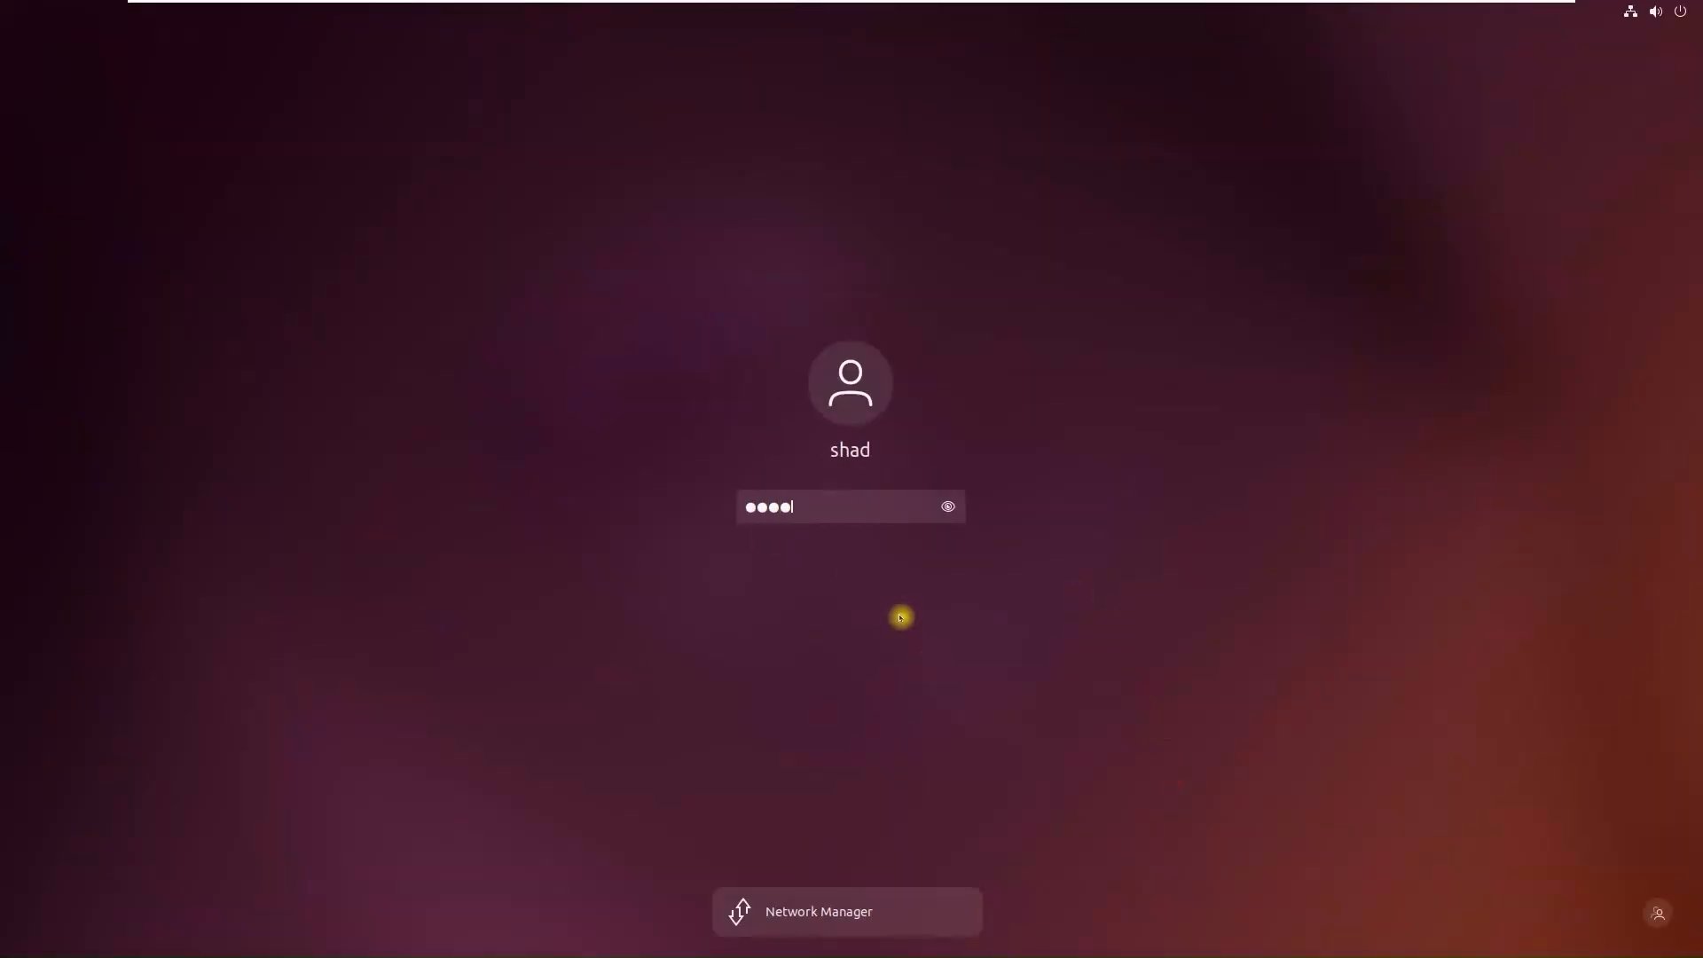
pyautogui.press('Return')
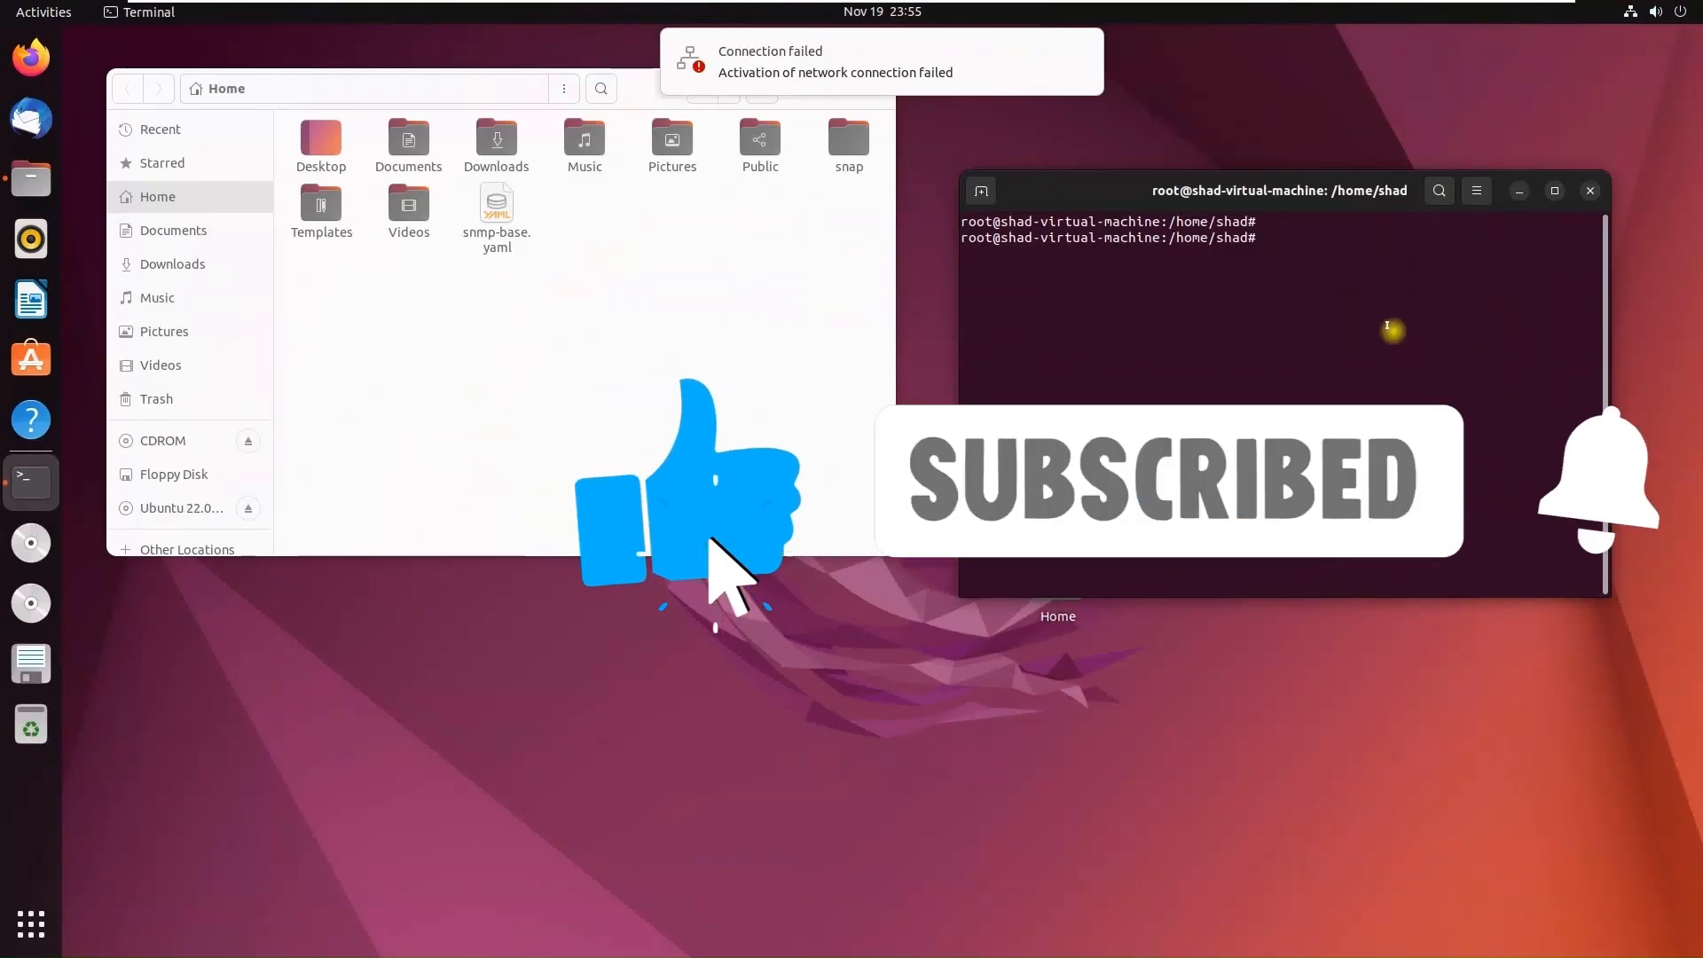
# - List all Docker containers with docker ps -a in the terminal and check the existing container's name
pyautogui.write('docker')
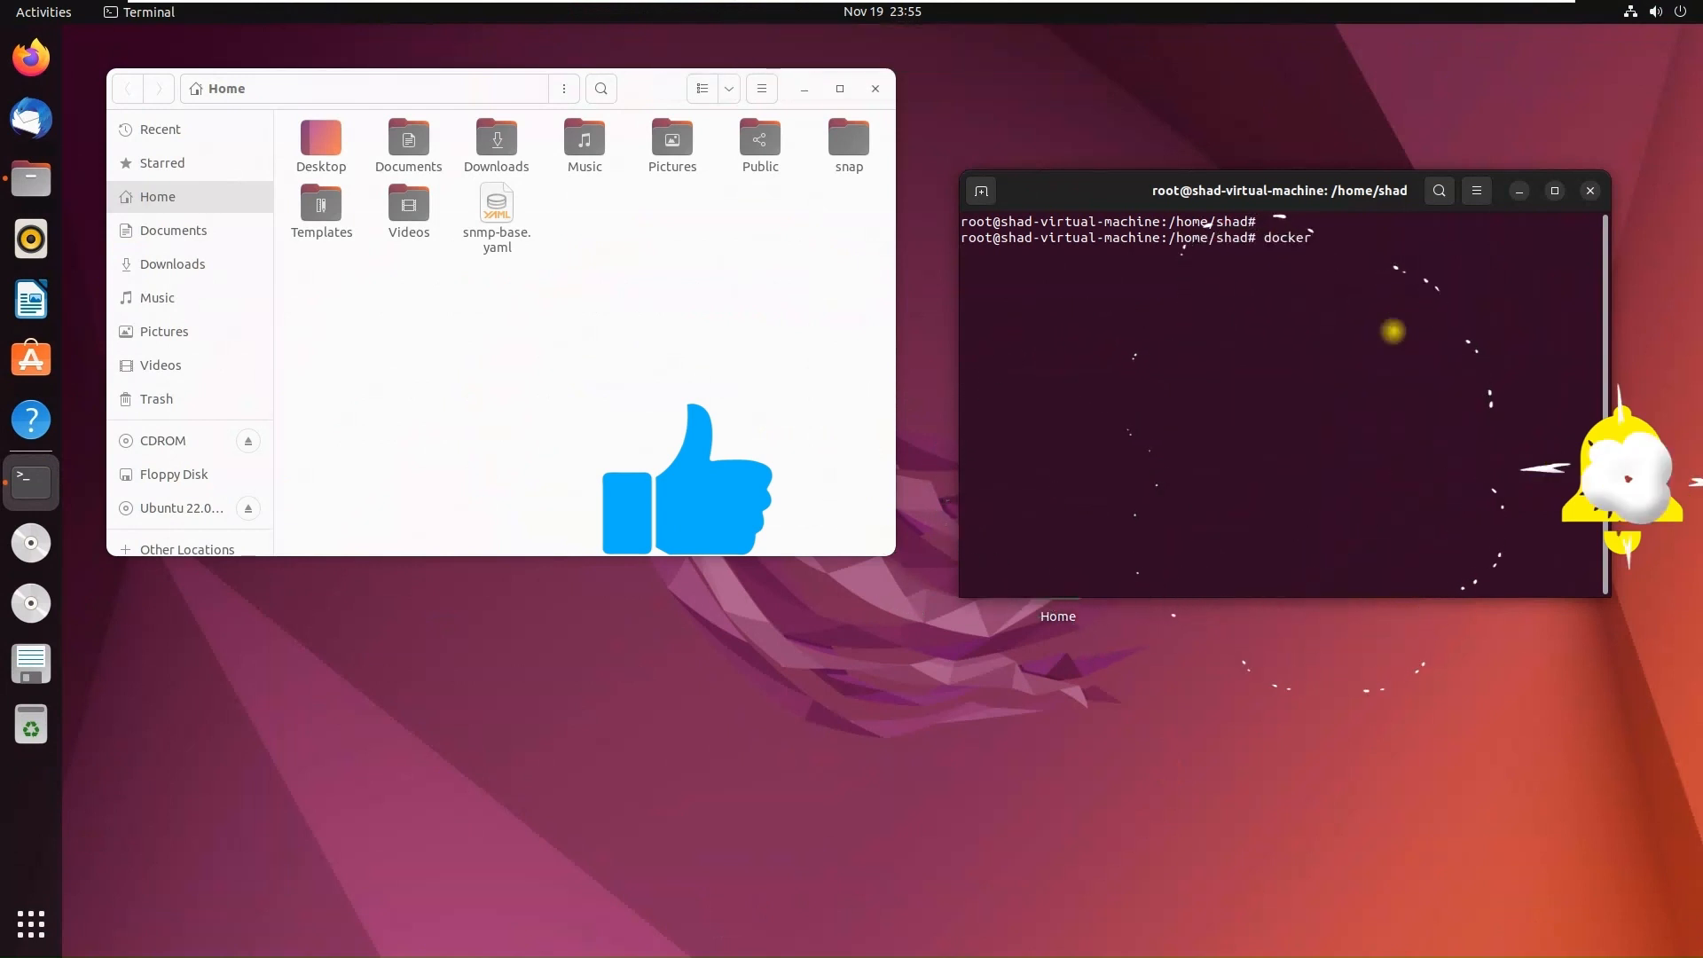
pyautogui.write(' ps ')
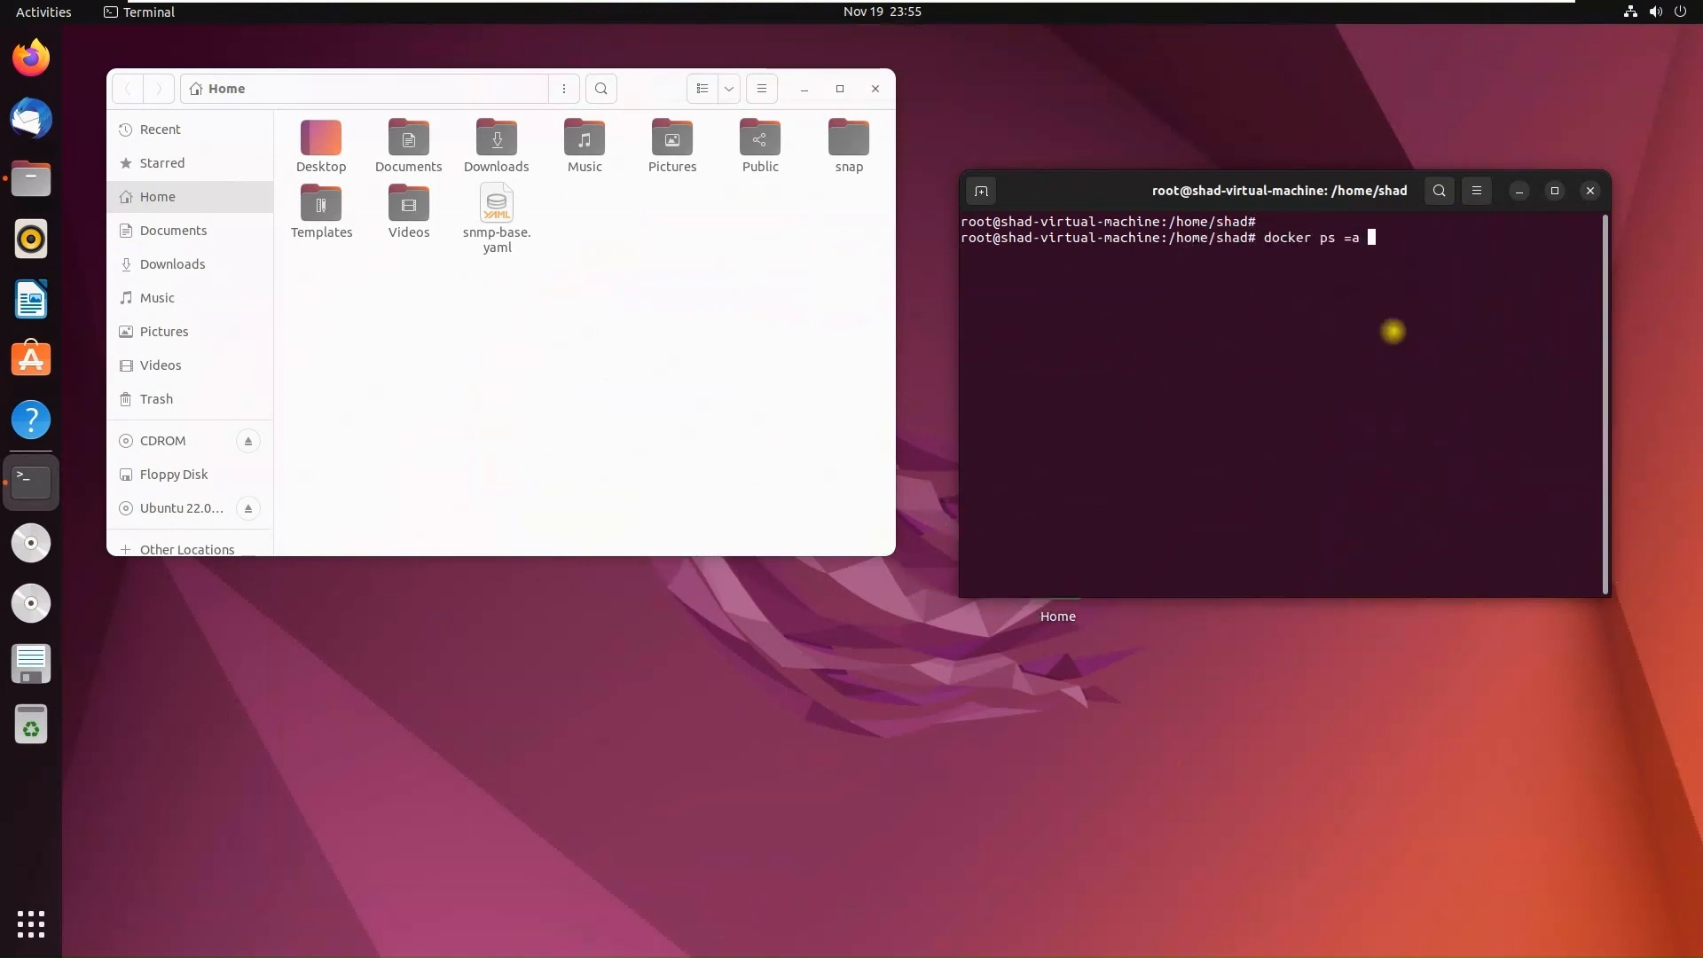
pyautogui.write('-a')
pyautogui.press('Return')
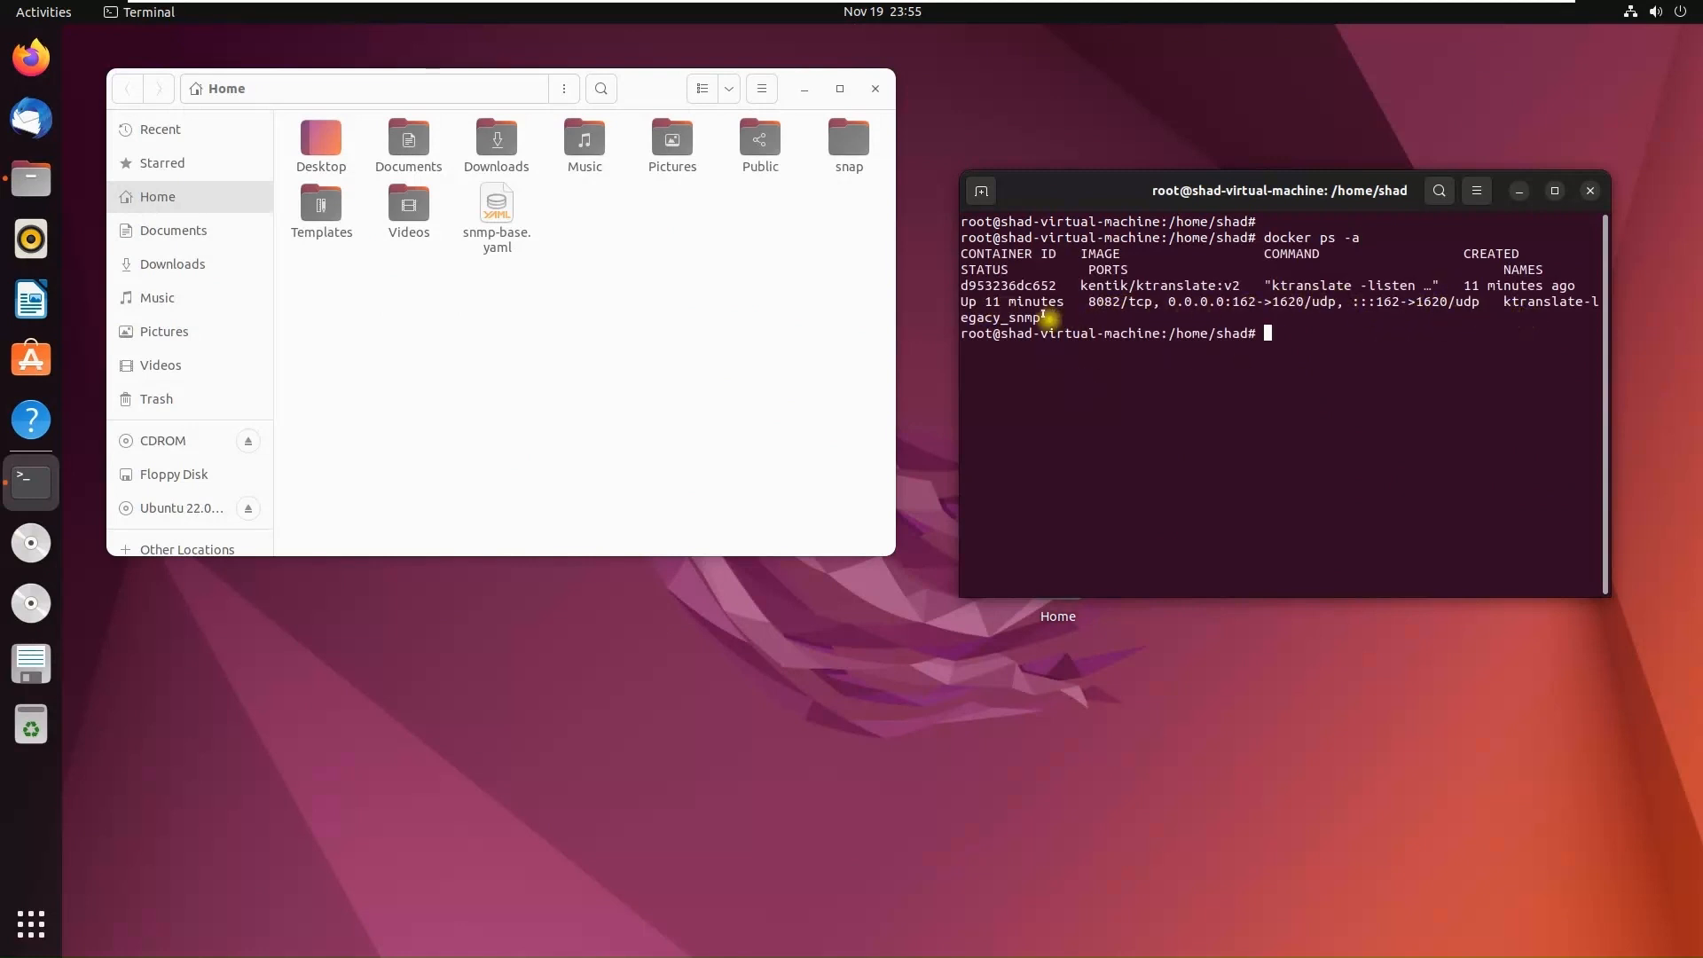
pyautogui.moveTo(968, 318); pyautogui.dragTo(1036, 318)
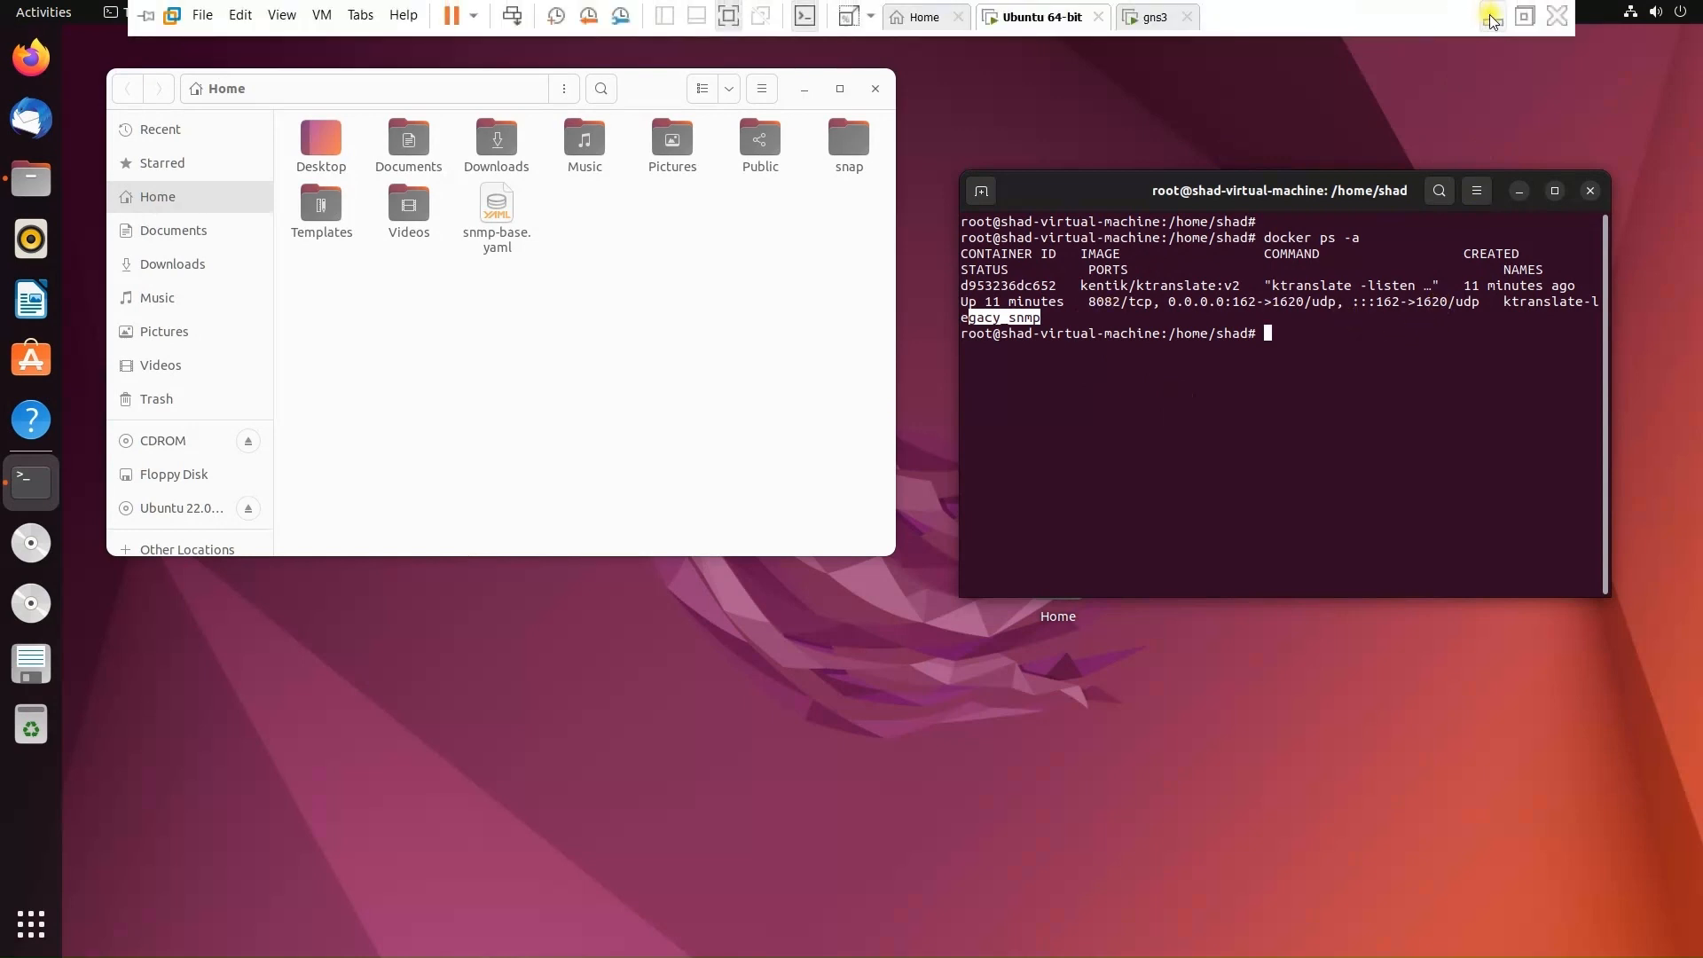
# - Return to the New Relic SNMP setup in Chrome, continue past the collector configuration and copy the generated command
pyautogui.click(1491, 8)
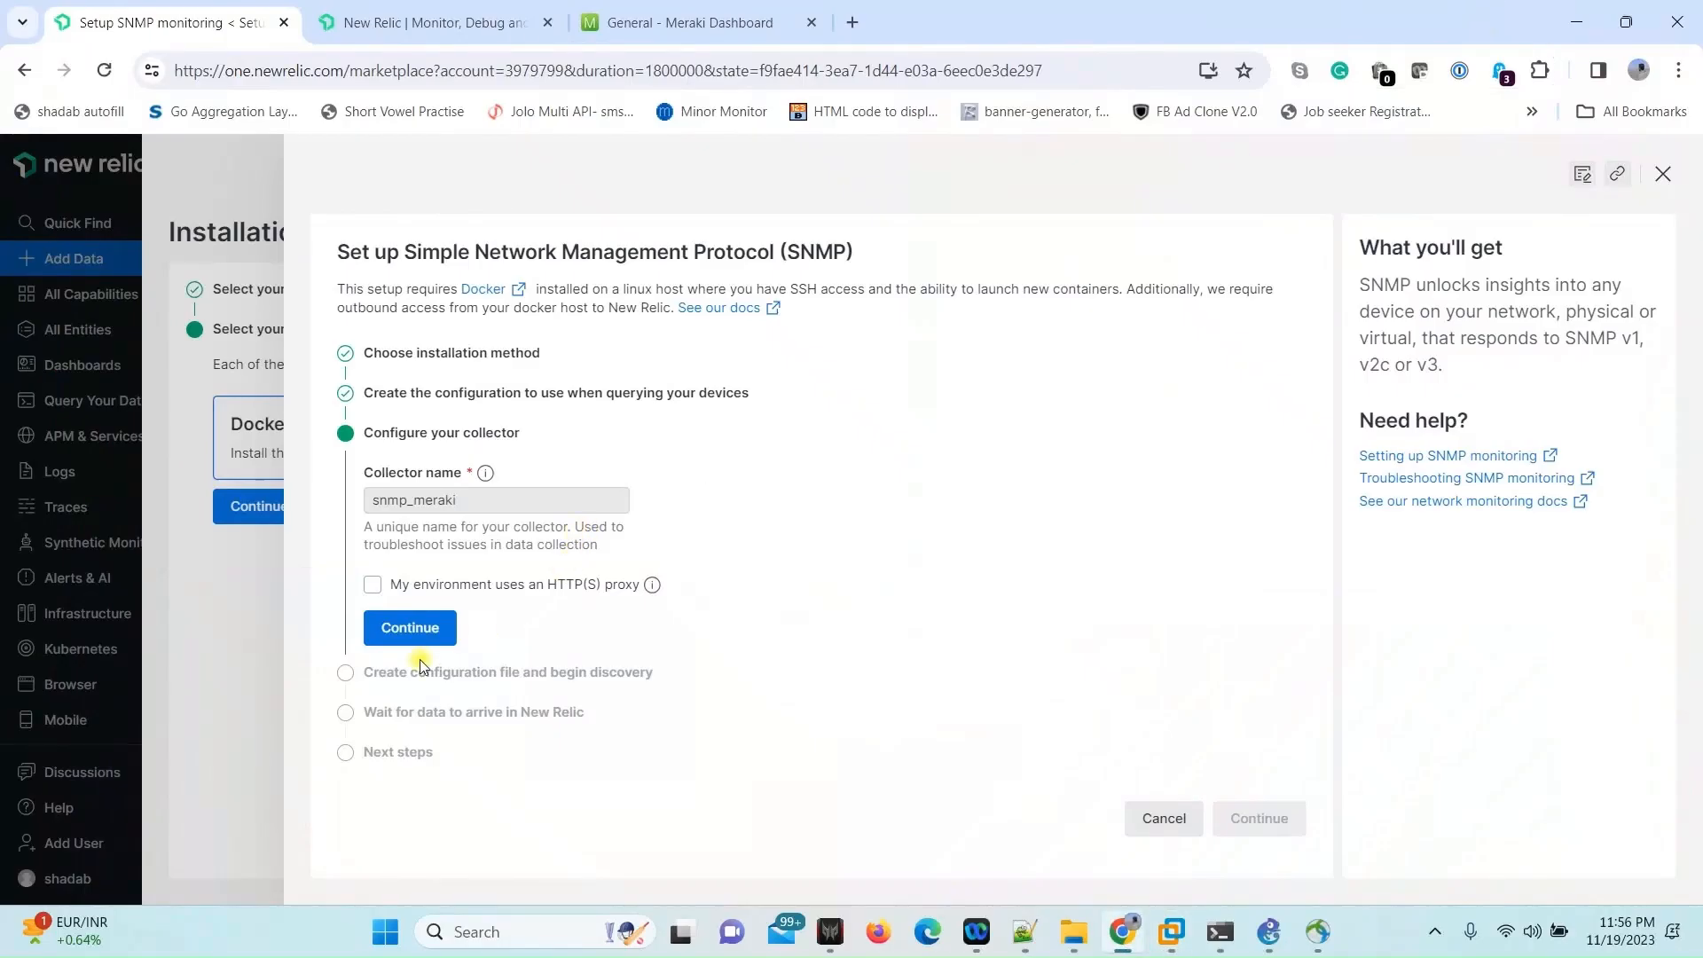
pyautogui.click(410, 627)
pyautogui.scroll(-2, 654, 612)
pyautogui.scroll(-2, 654, 612)
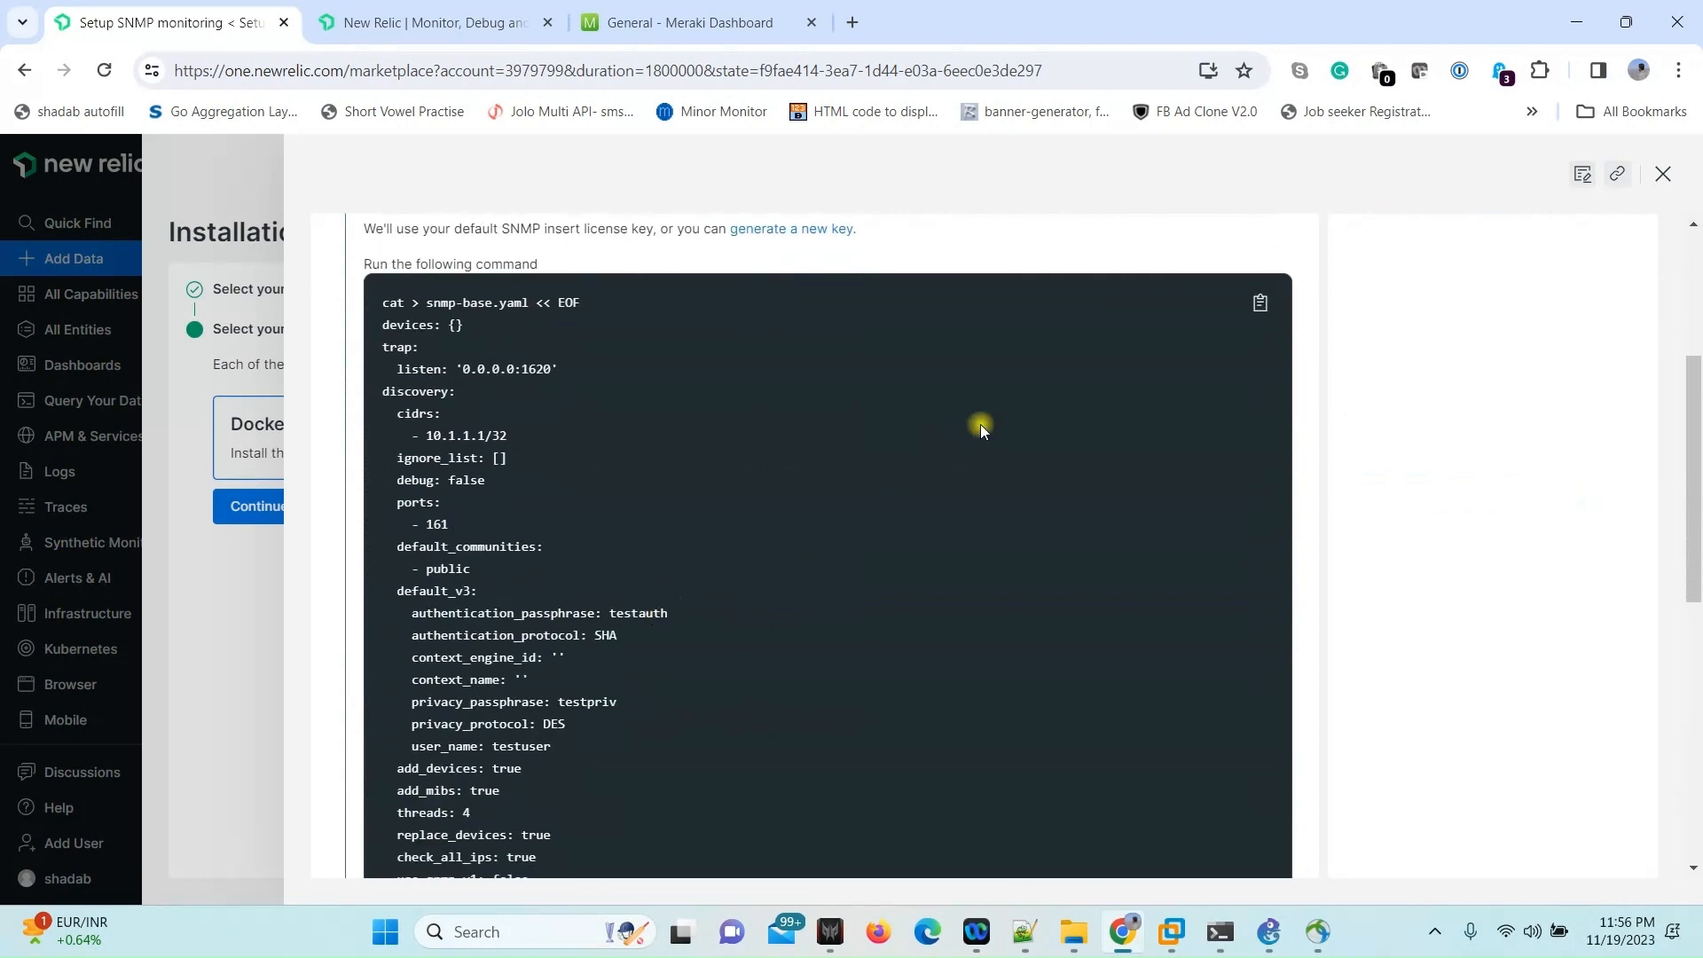
pyautogui.click(1256, 300)
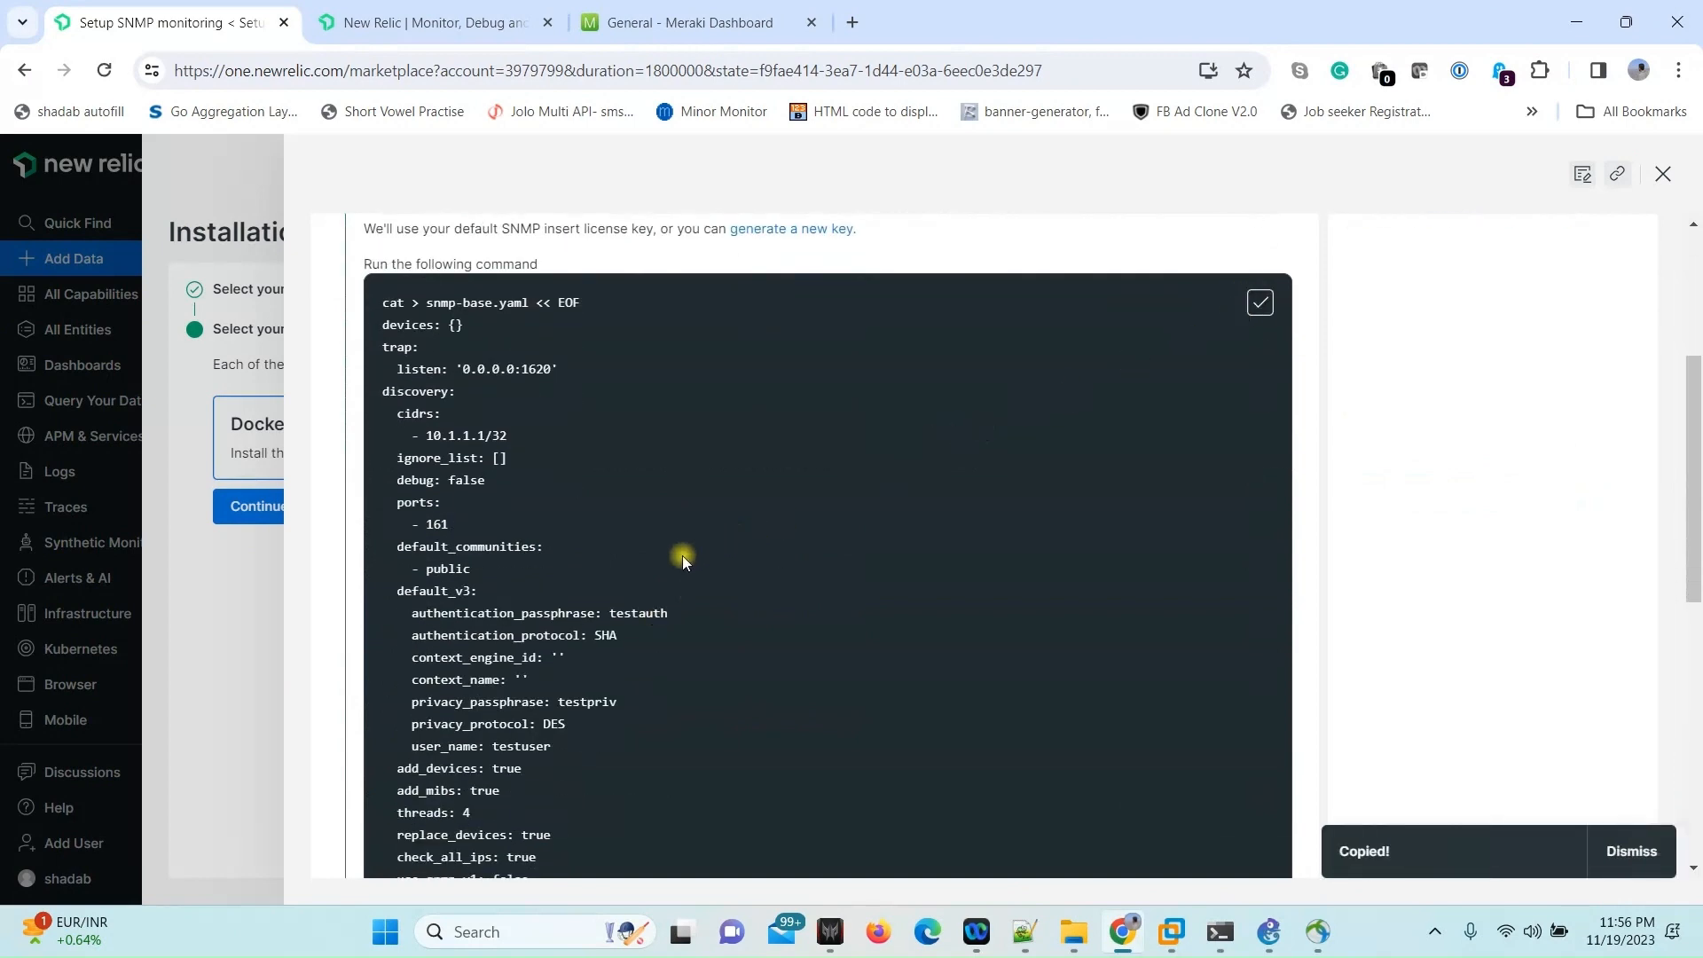
pyautogui.scroll(-8, 678, 558)
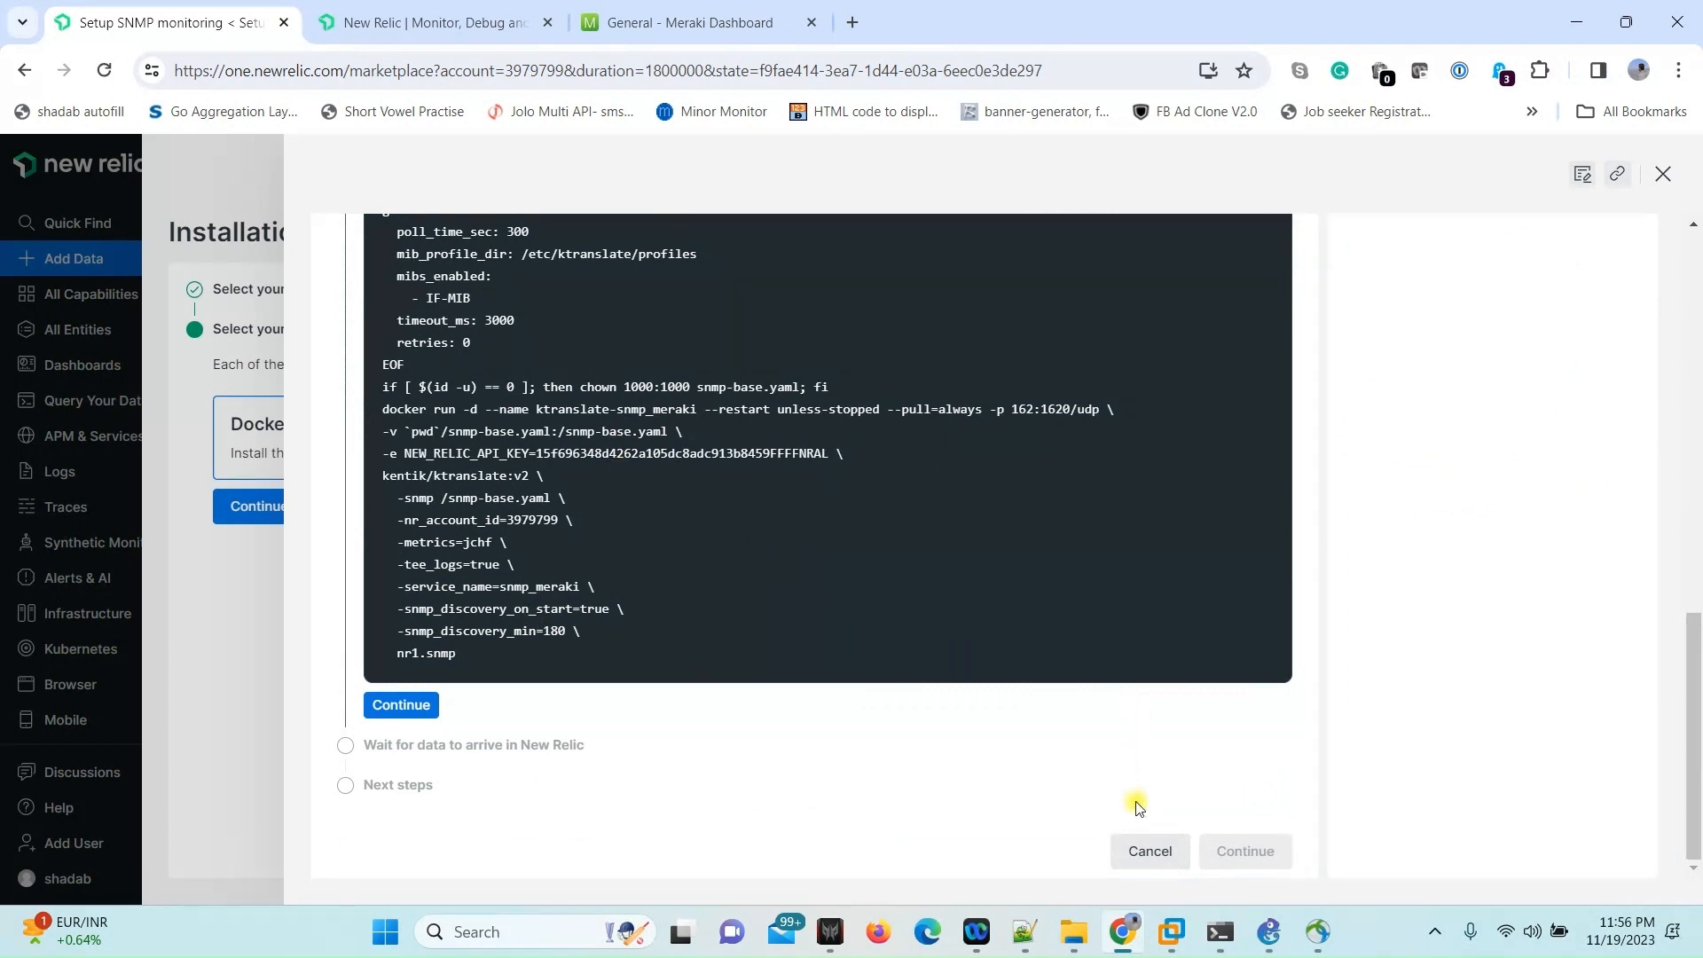
# - Switch to Notepad++ and paste the copied command, including its API key, into a new document
pyautogui.moveTo(1171, 940)
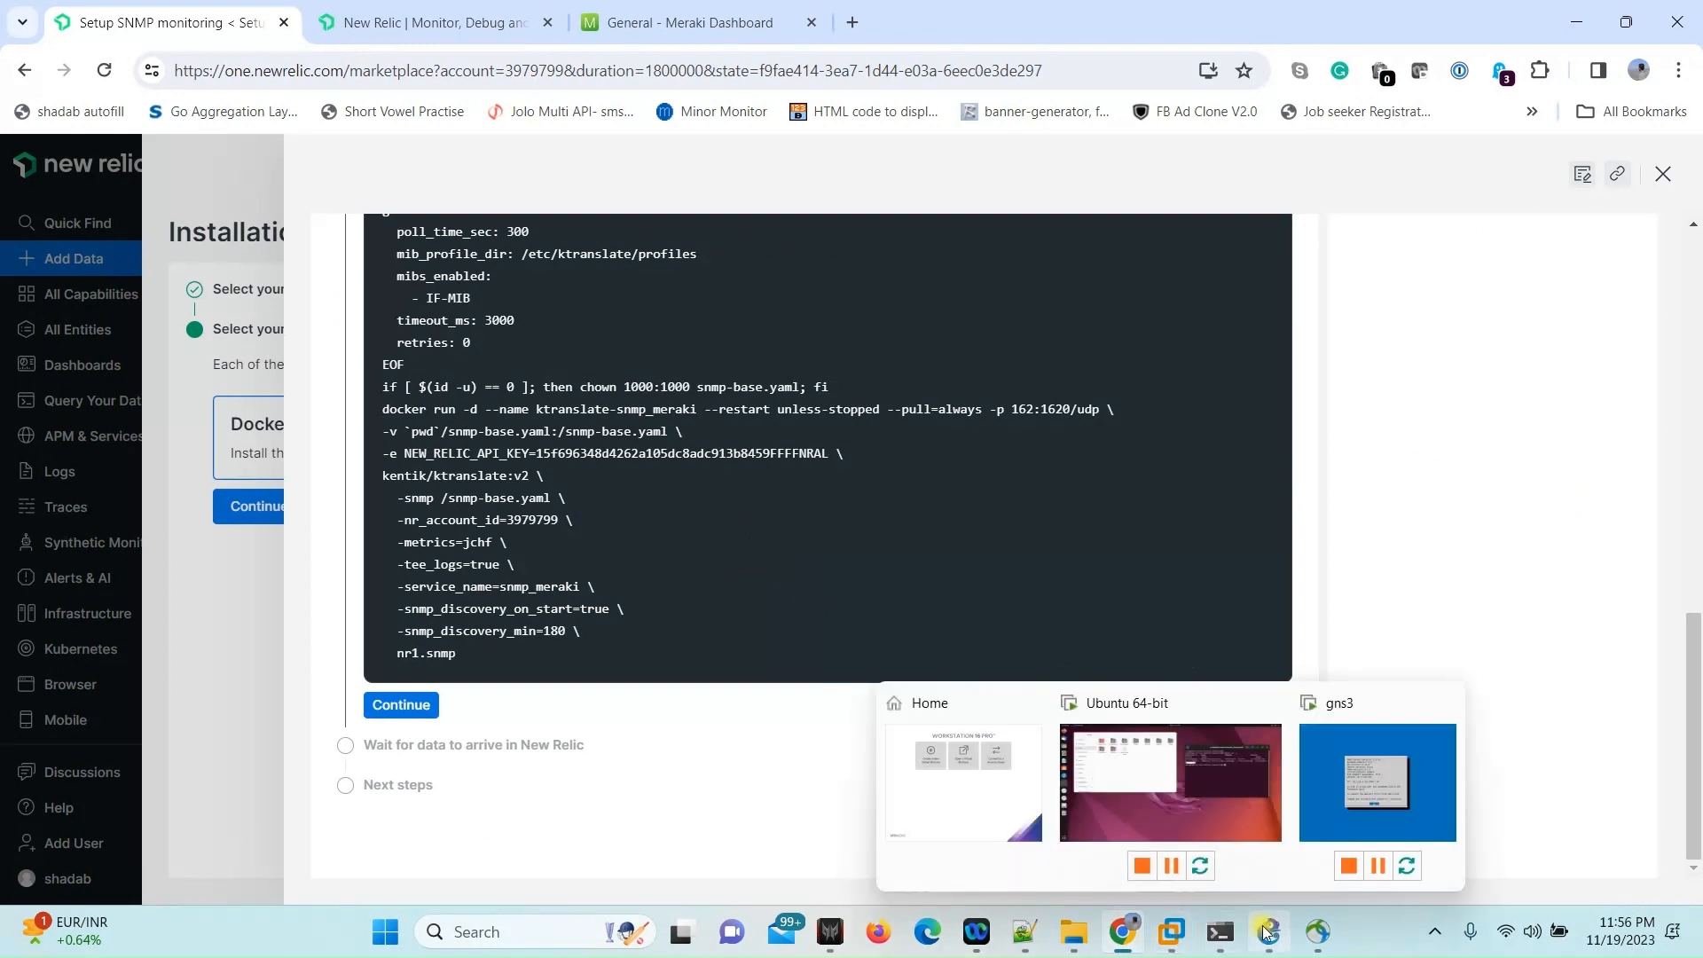
pyautogui.click(1024, 931)
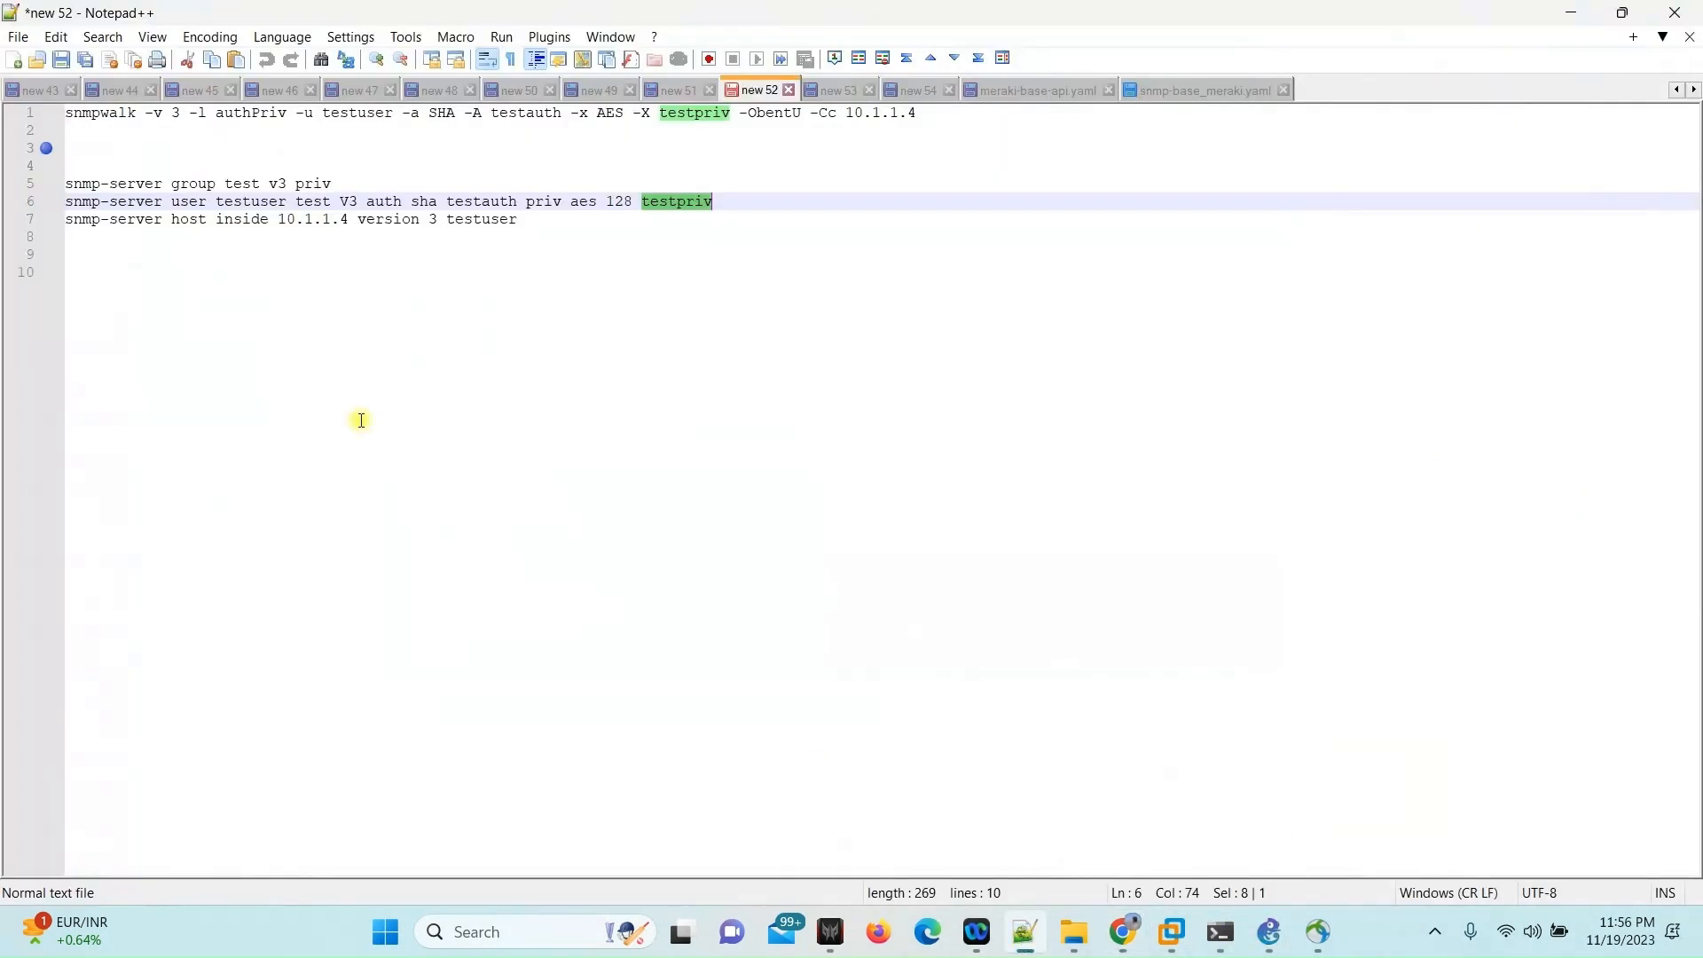
pyautogui.click(12, 60)
pyautogui.hotkey('ctrl', 'v')
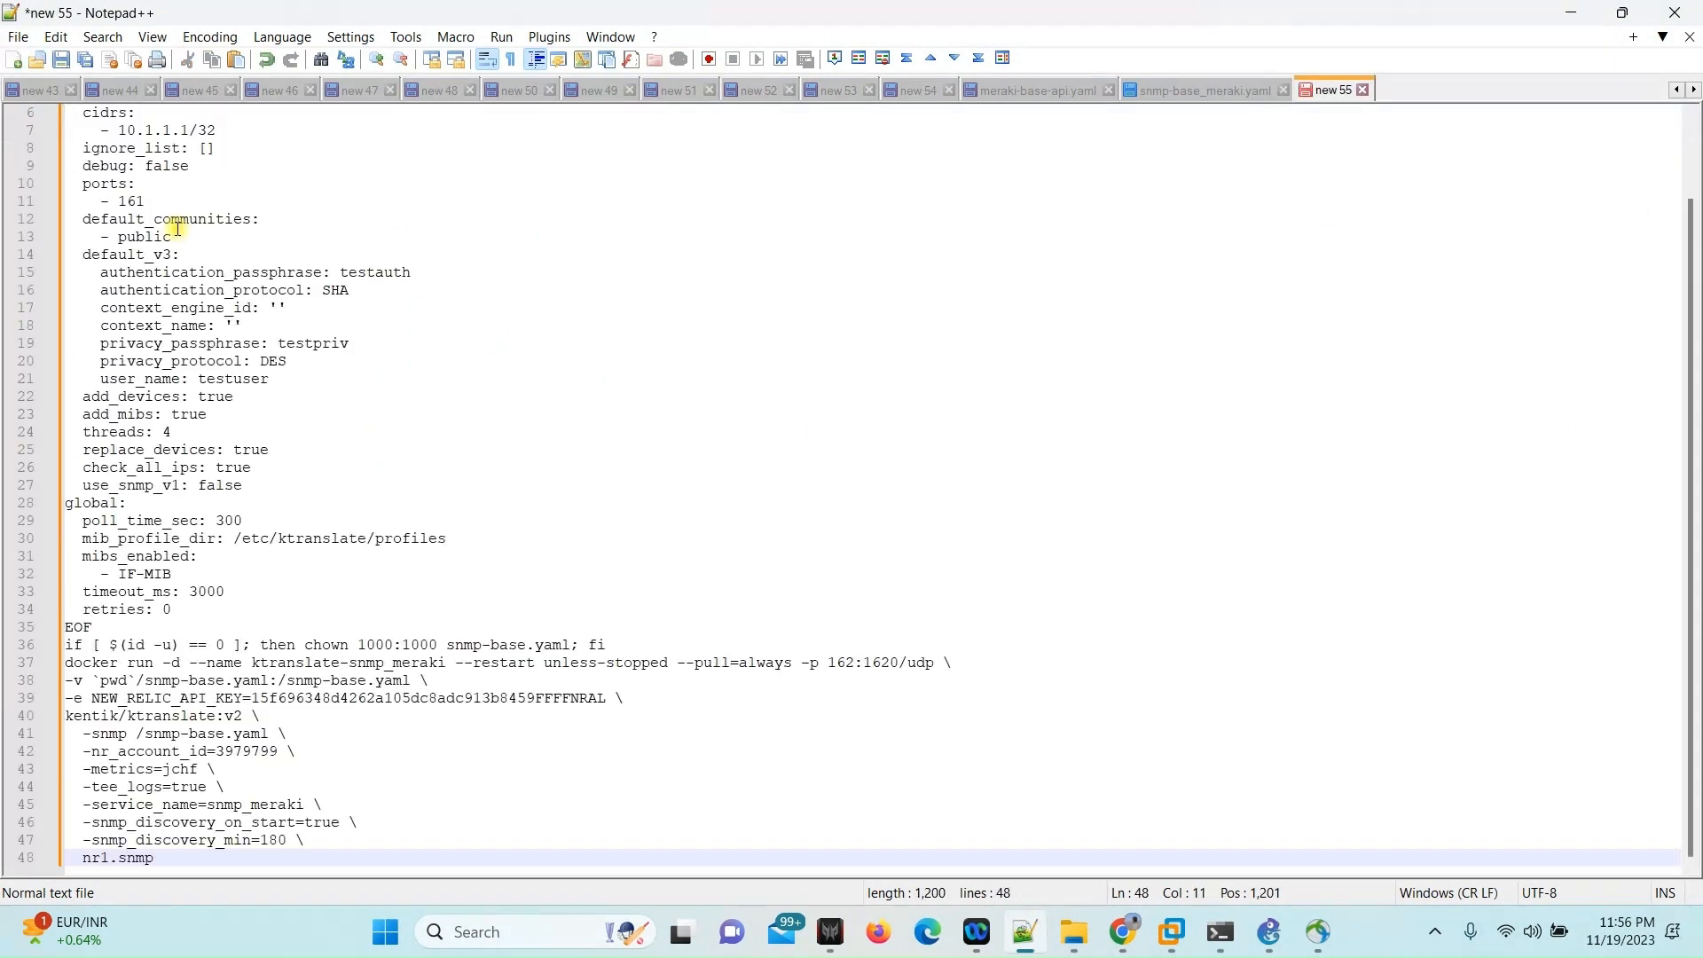
# - Examine the docker run command from its first line to nr1.snmp, including the snmp-base.yaml file name in the volume mapping
pyautogui.click(70, 664)
pyautogui.moveTo(101, 698); pyautogui.dragTo(169, 801)
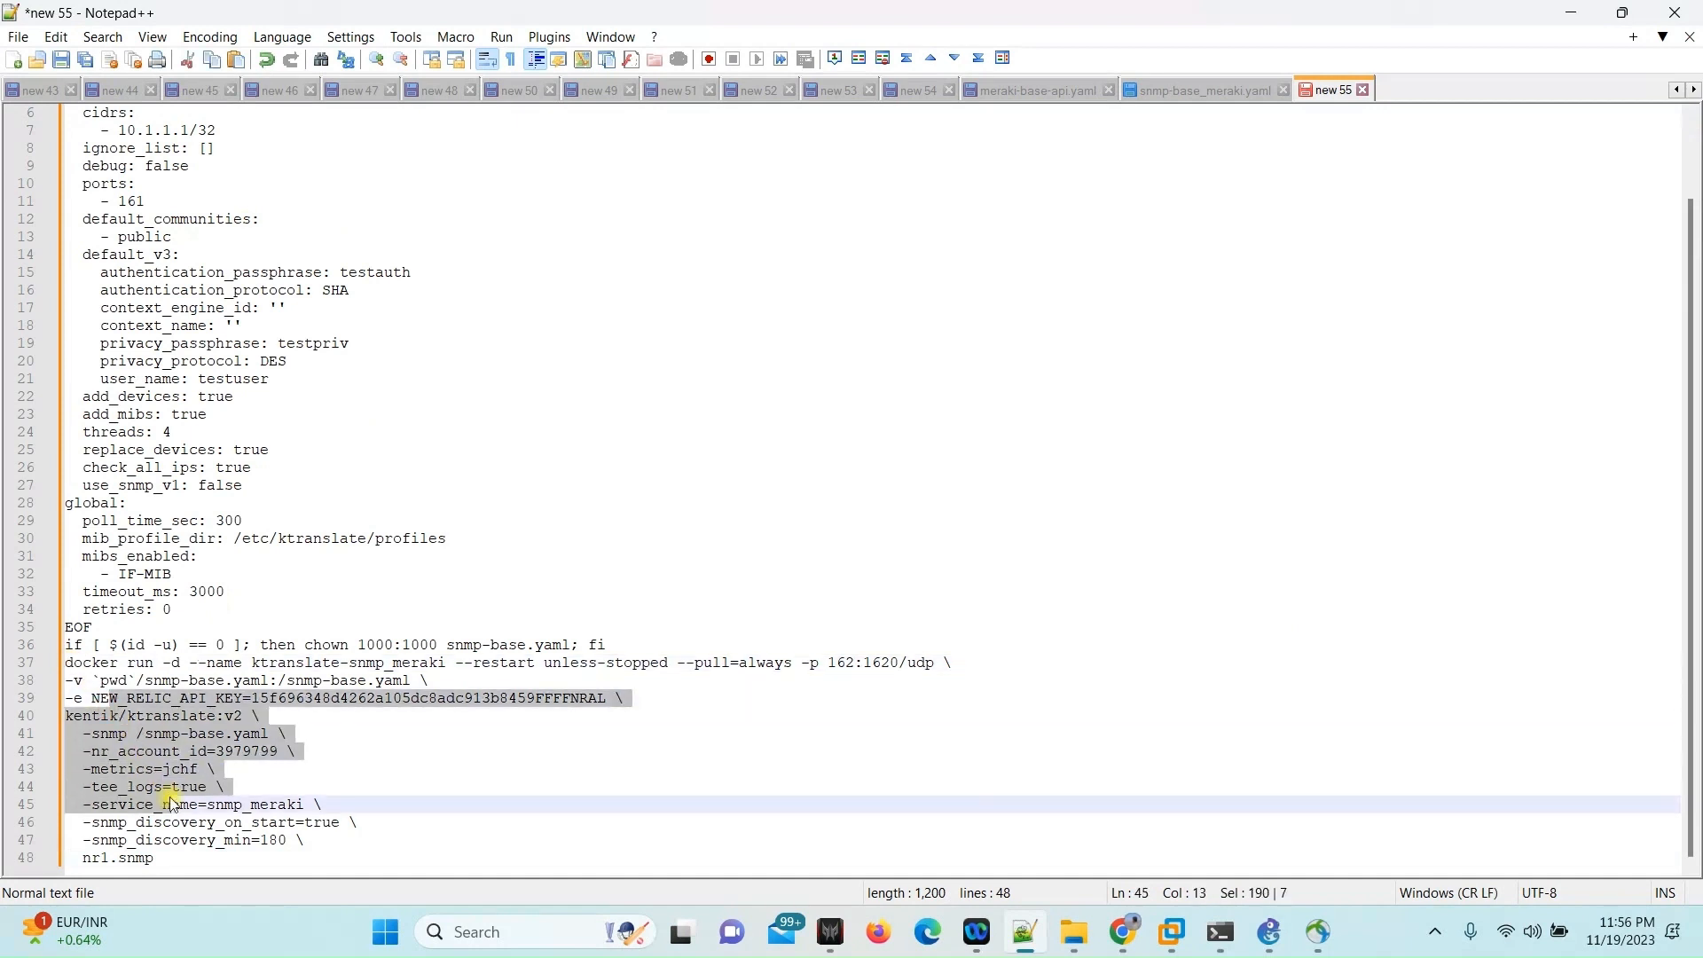
pyautogui.click(100, 699)
pyautogui.moveTo(68, 663); pyautogui.dragTo(214, 863)
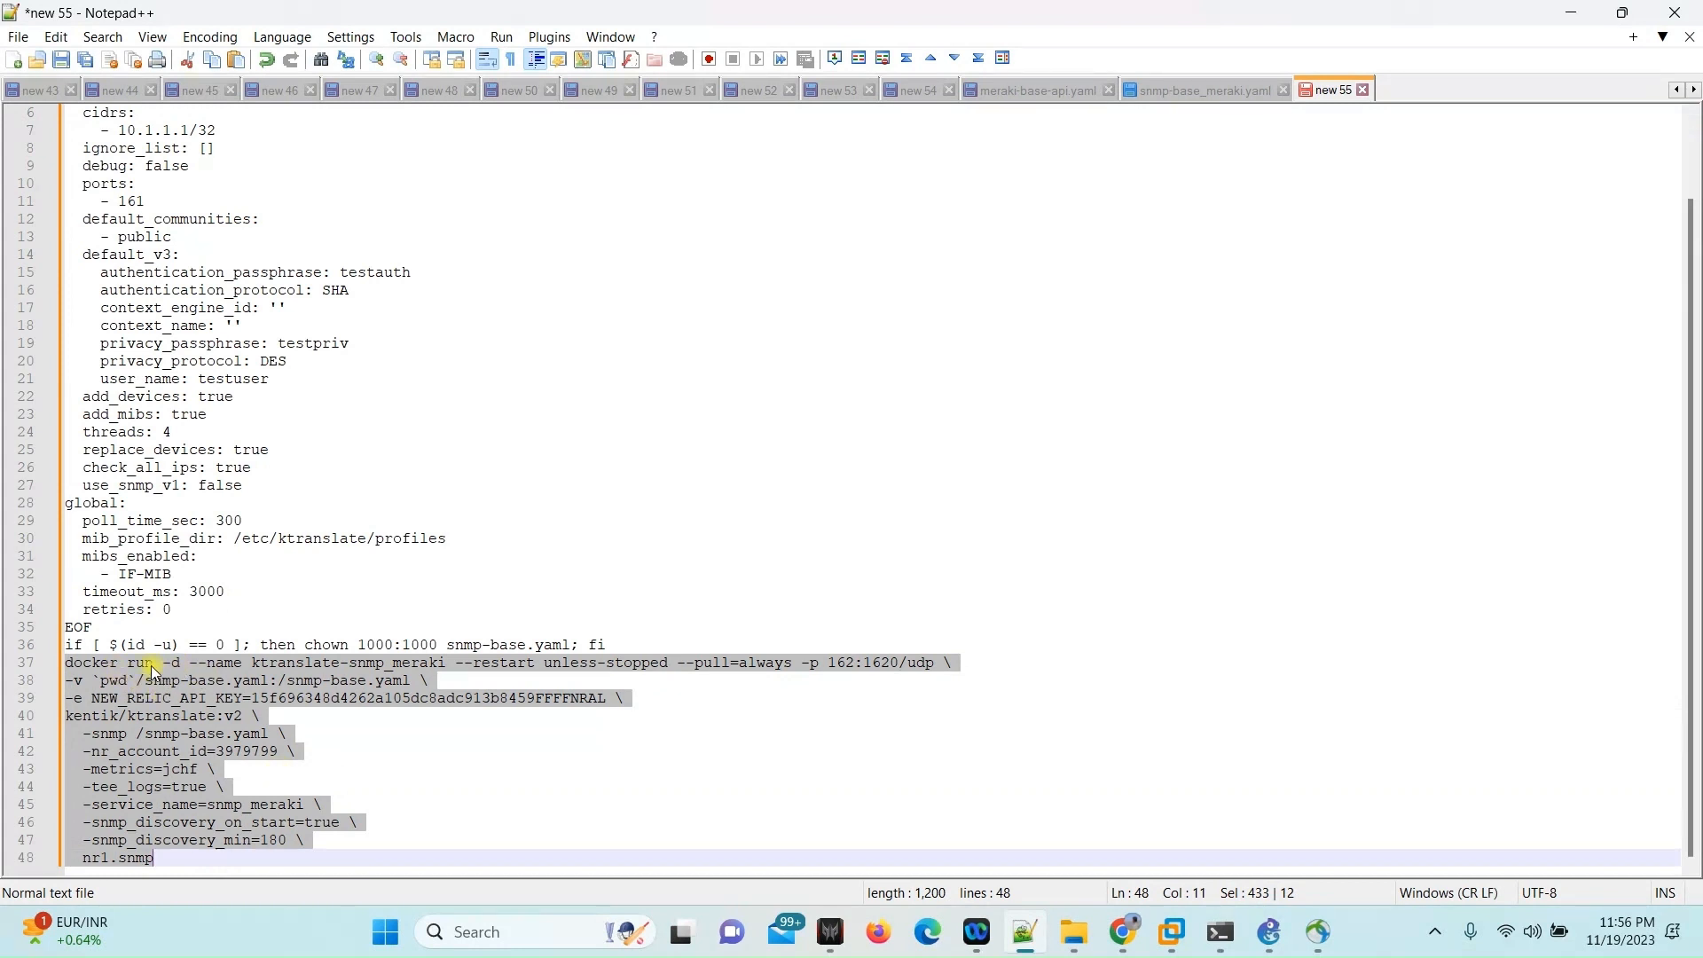
pyautogui.click(462, 752)
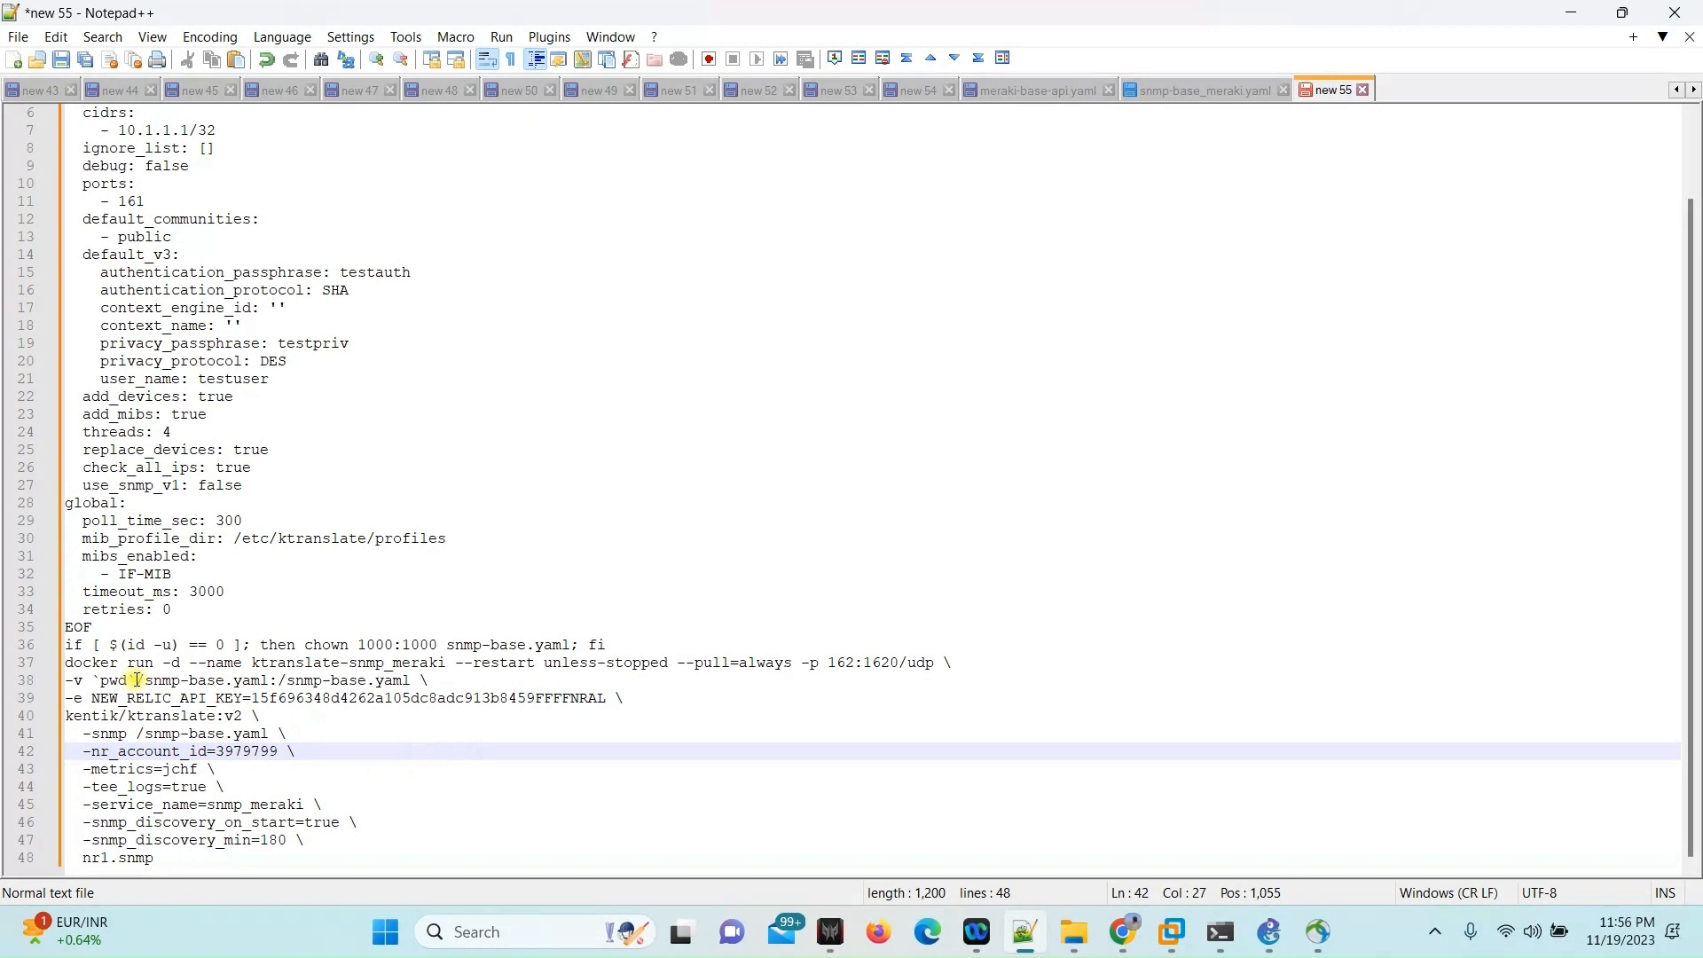
pyautogui.moveTo(268, 680); pyautogui.dragTo(163, 675)
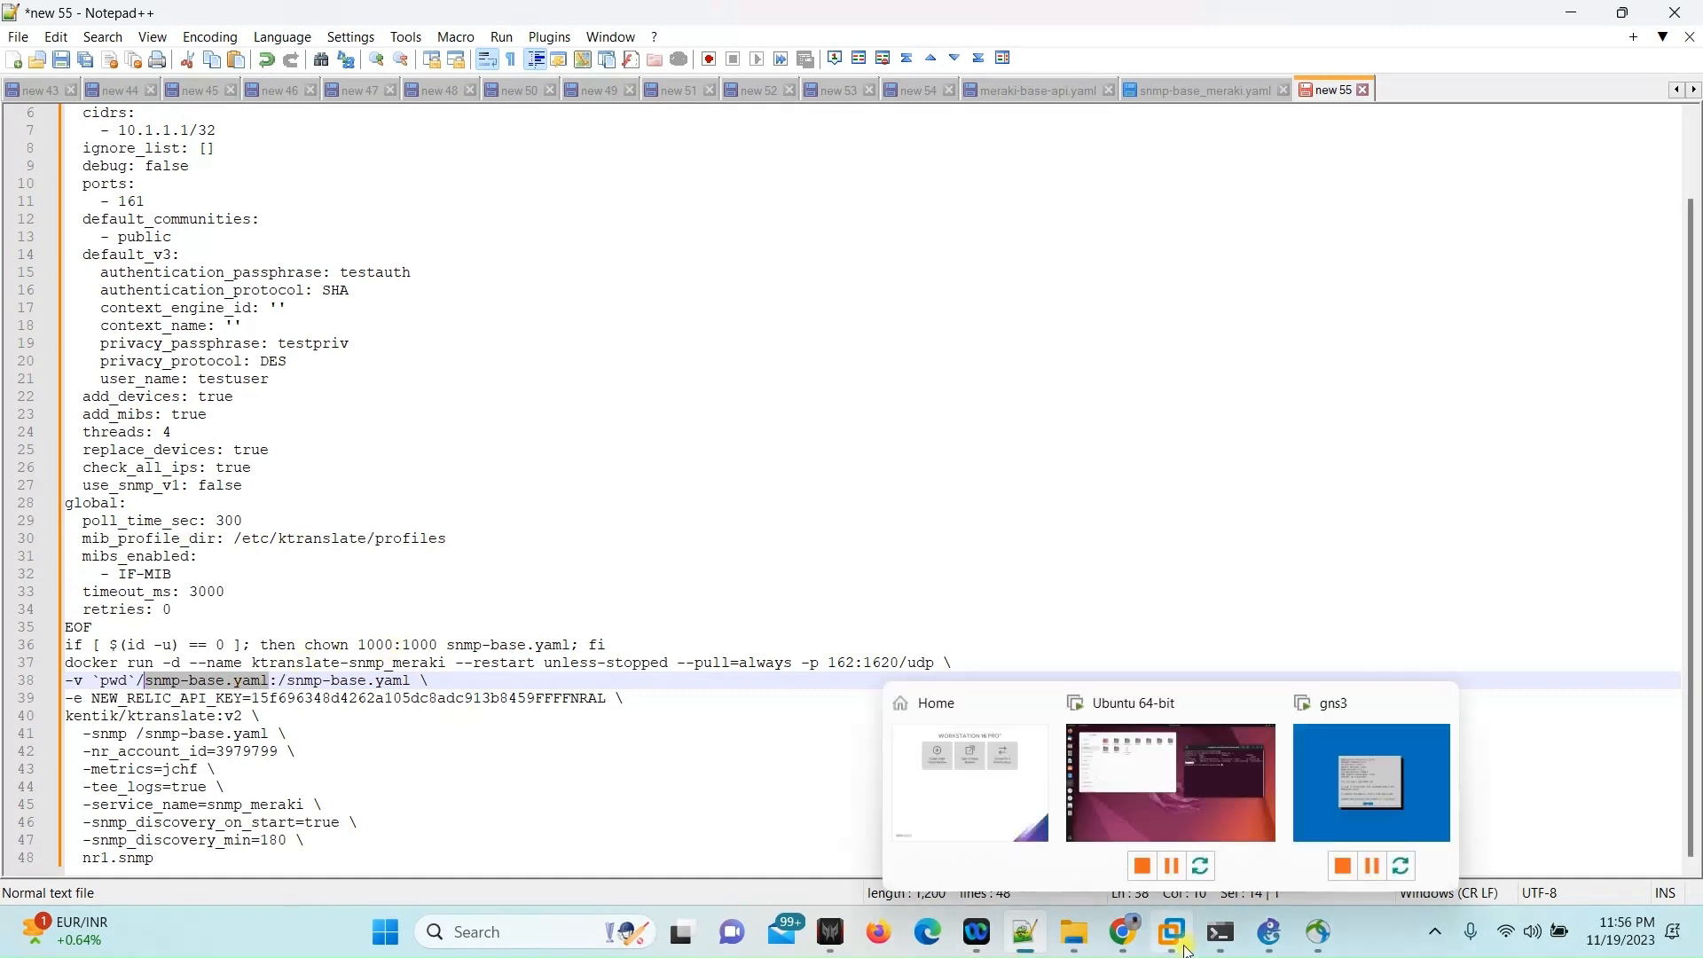
# - Switch to the Ubuntu 64-bit virtual machine in VMware Workstation and duplicate snmp-base.yaml within the Home folder
pyautogui.moveTo(1298, 947)
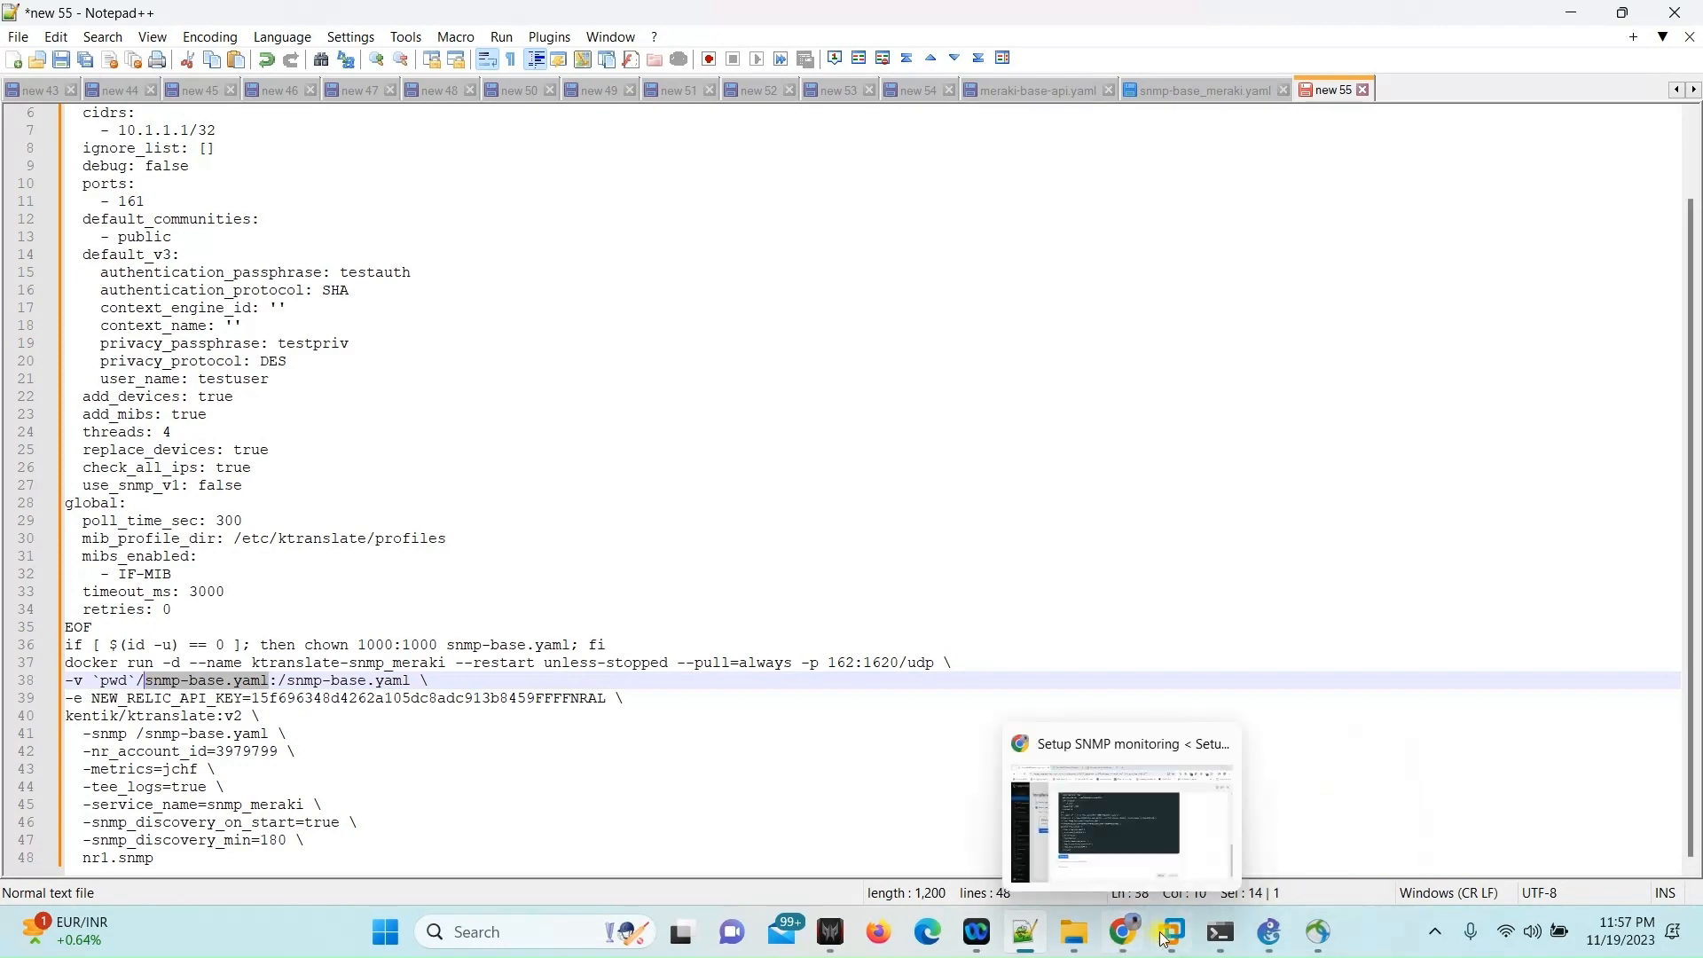
pyautogui.moveTo(1164, 939)
pyautogui.click(1201, 816)
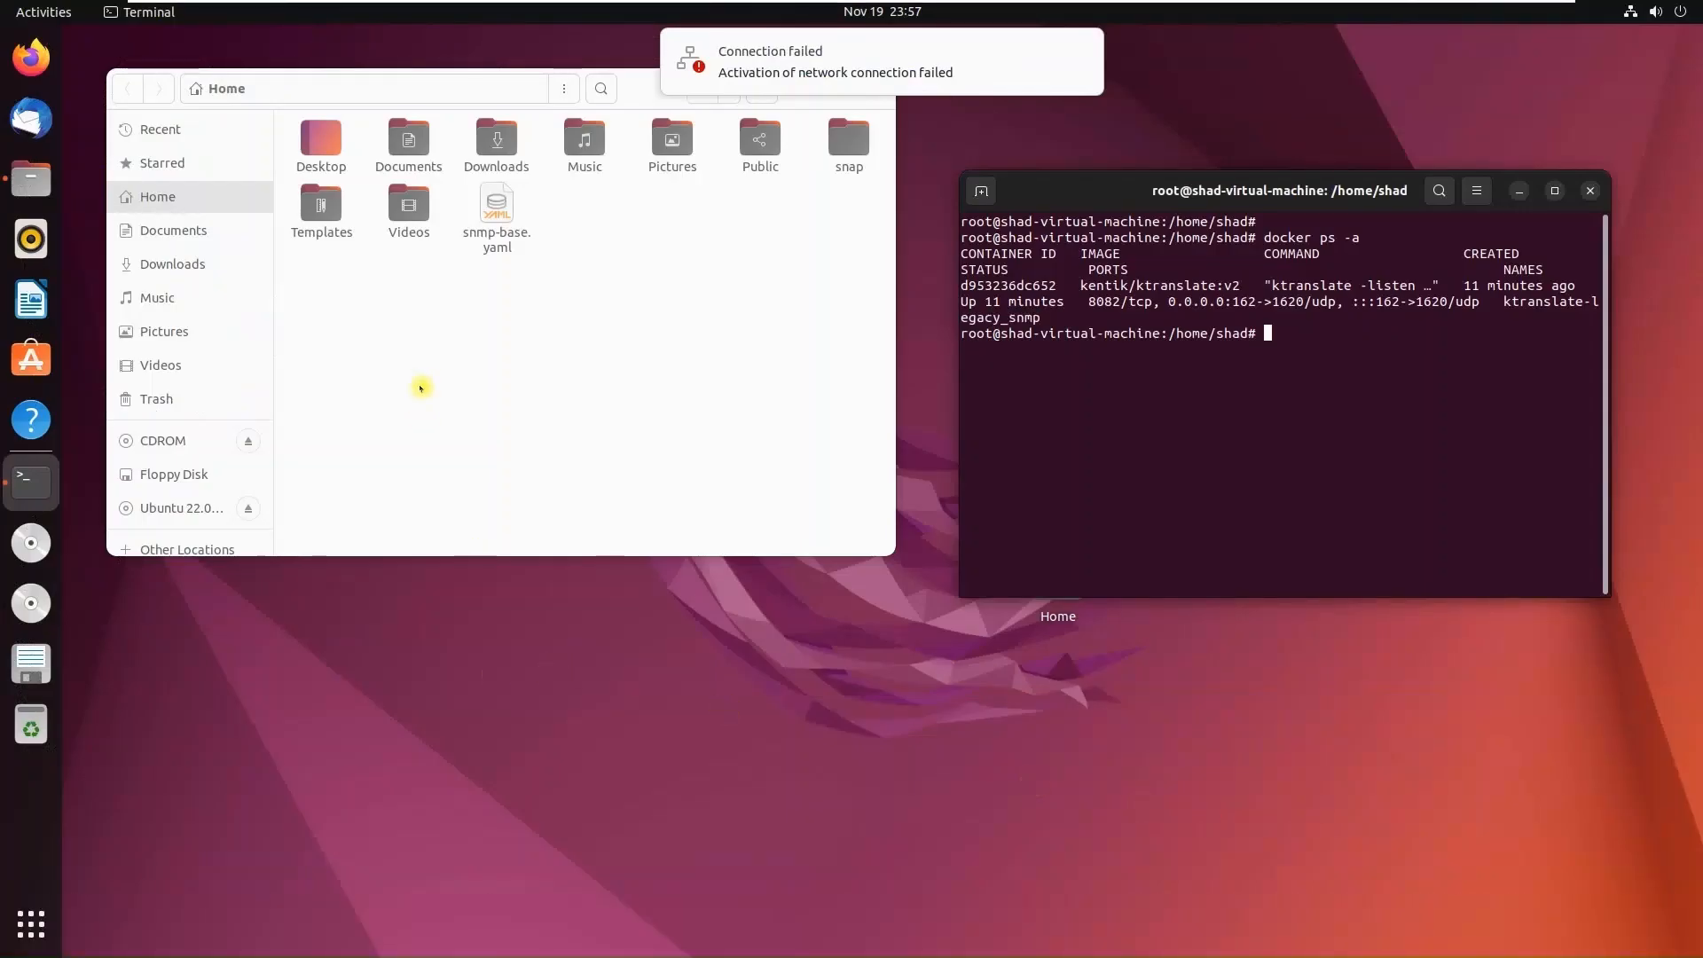
pyautogui.rightClick(491, 213)
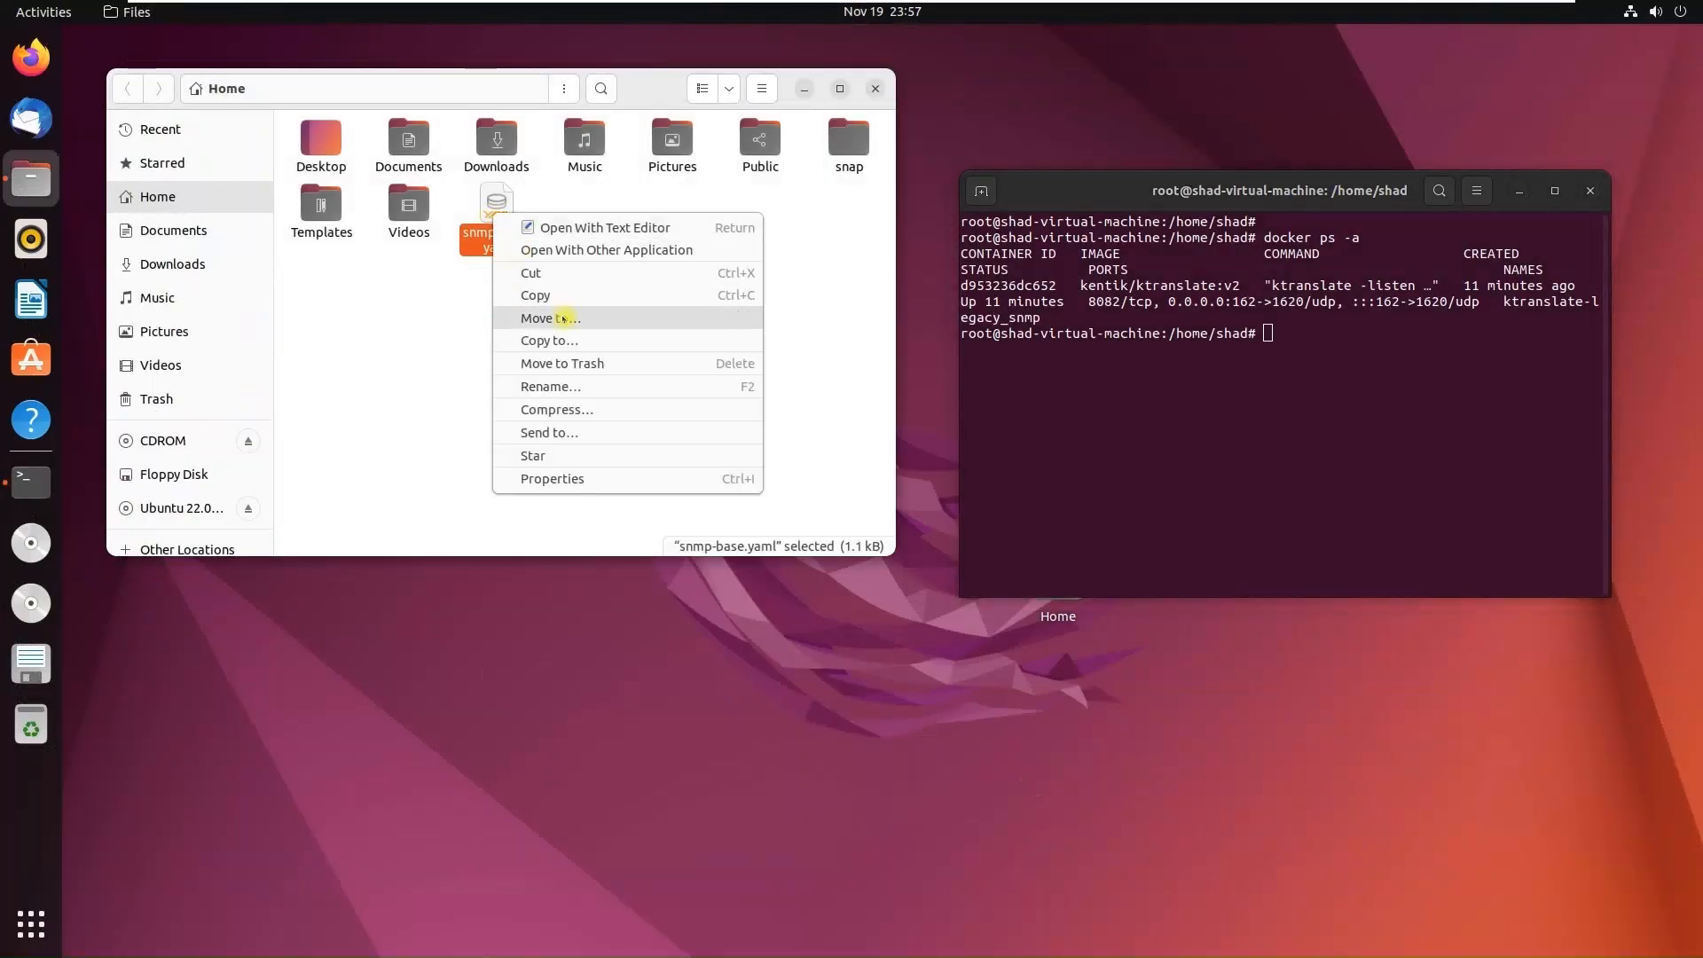
pyautogui.click(537, 297)
pyautogui.rightClick(632, 273)
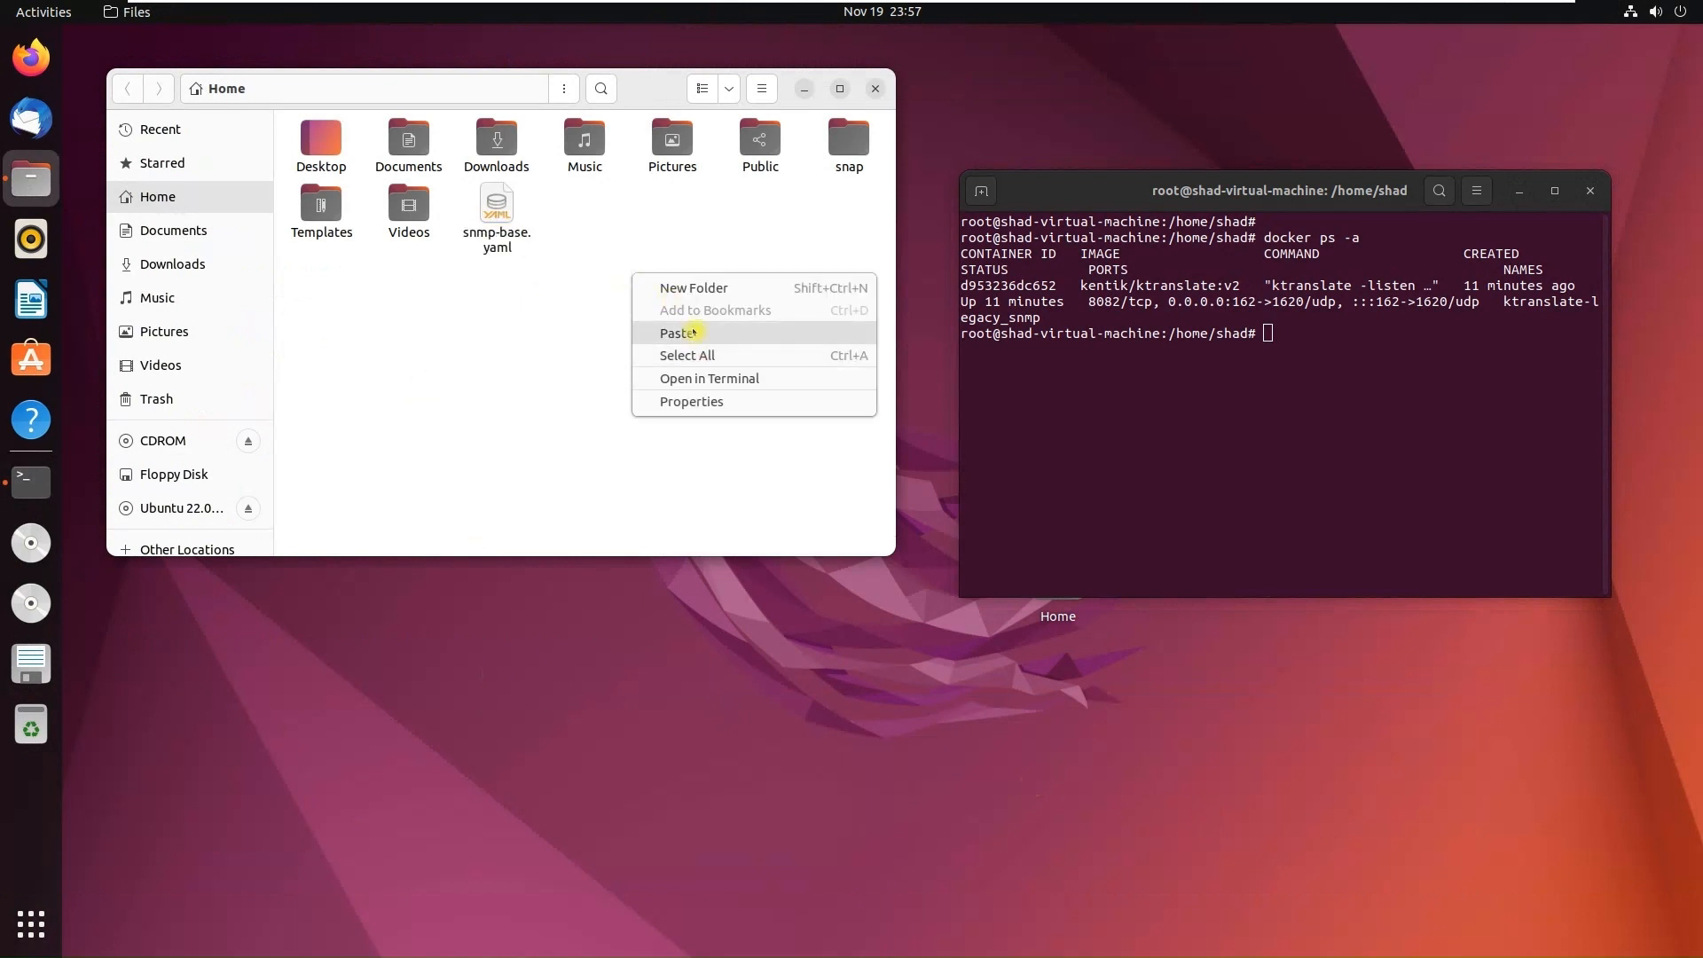
pyautogui.click(692, 332)
# - Rename the copied YAML file as snmp-base_meraki.yaml
pyautogui.rightClick(591, 202)
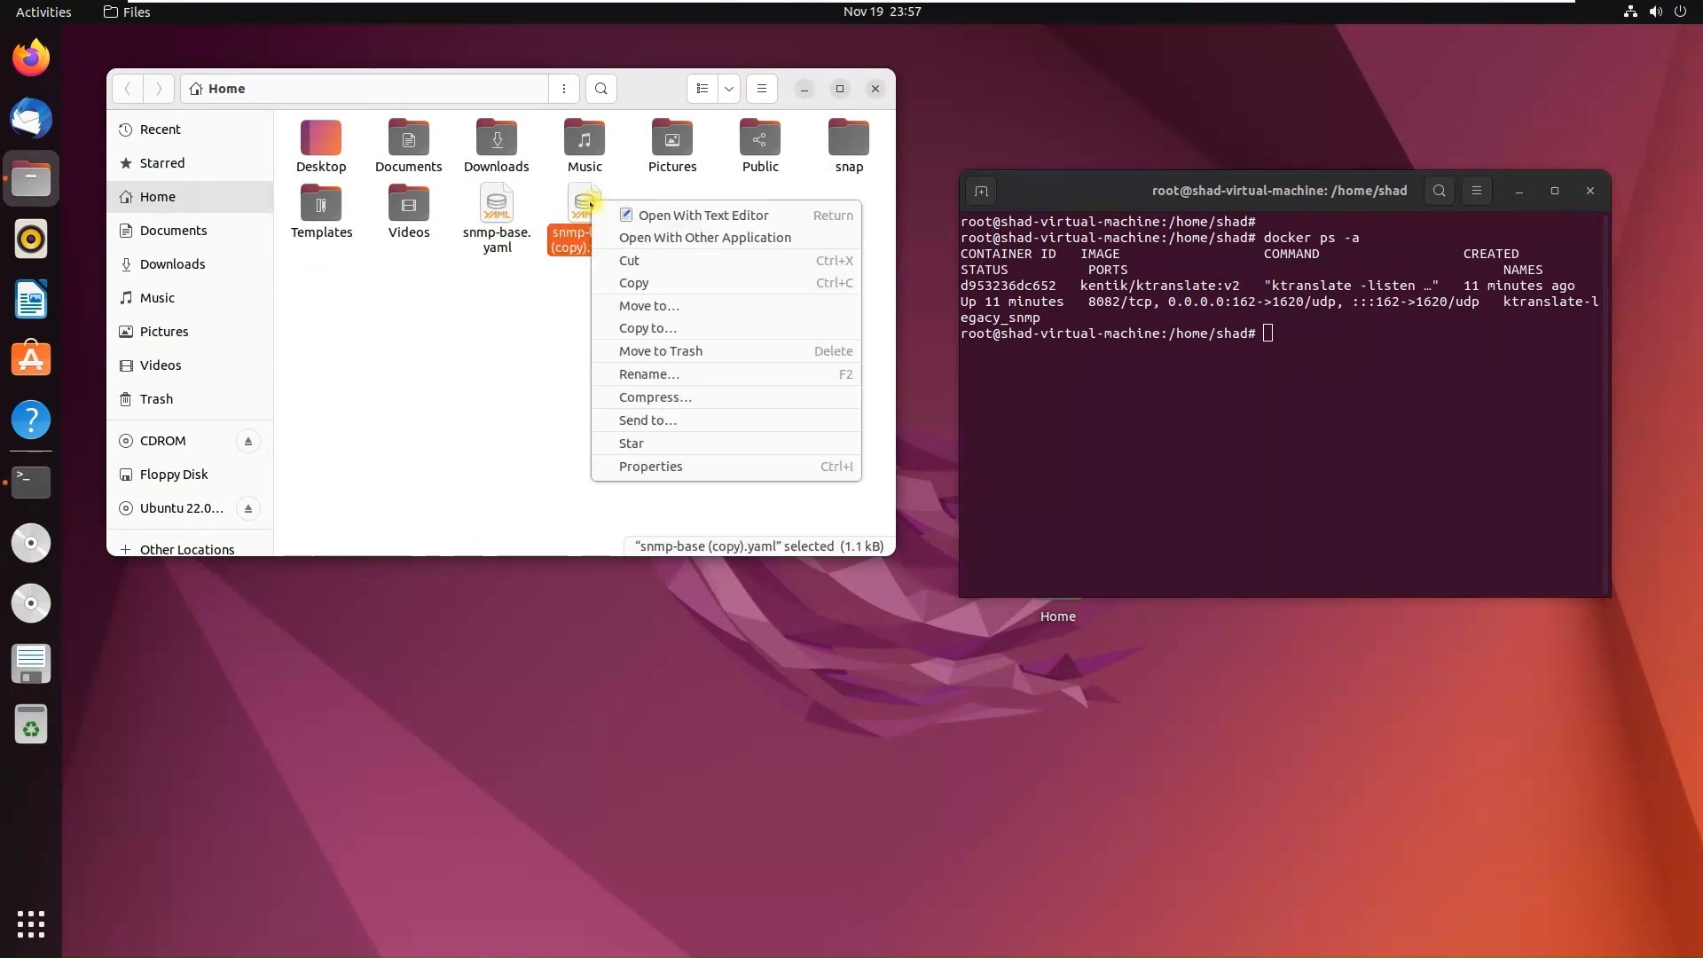
pyautogui.click(641, 374)
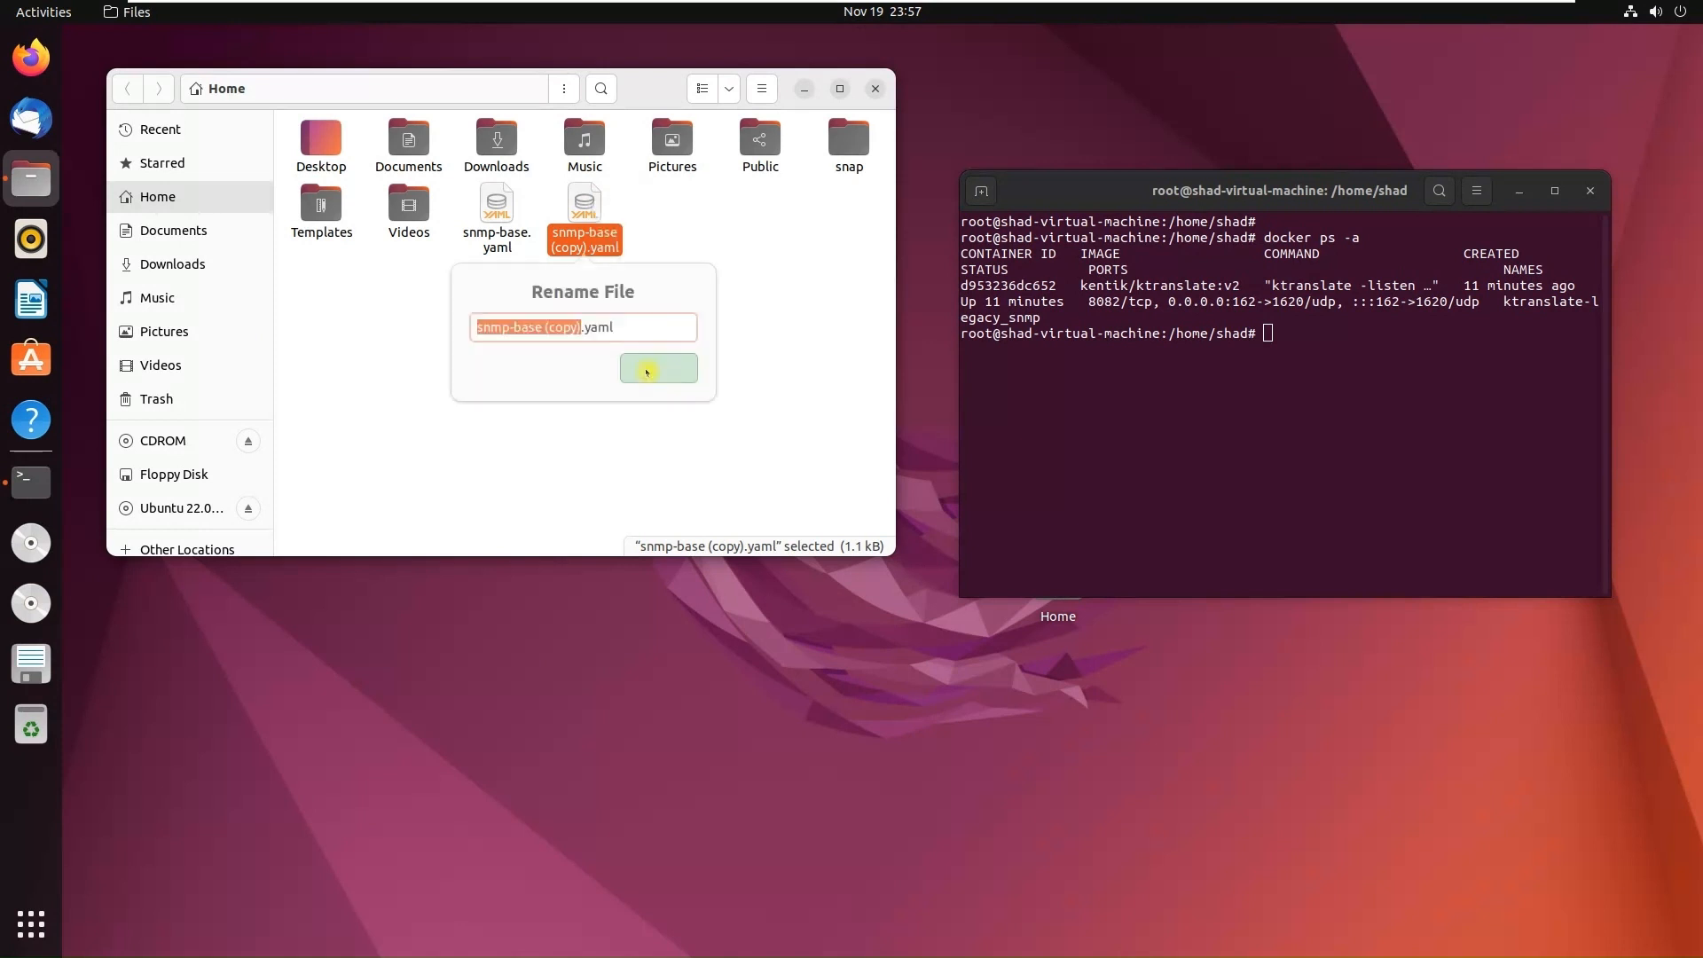
pyautogui.click(564, 332)
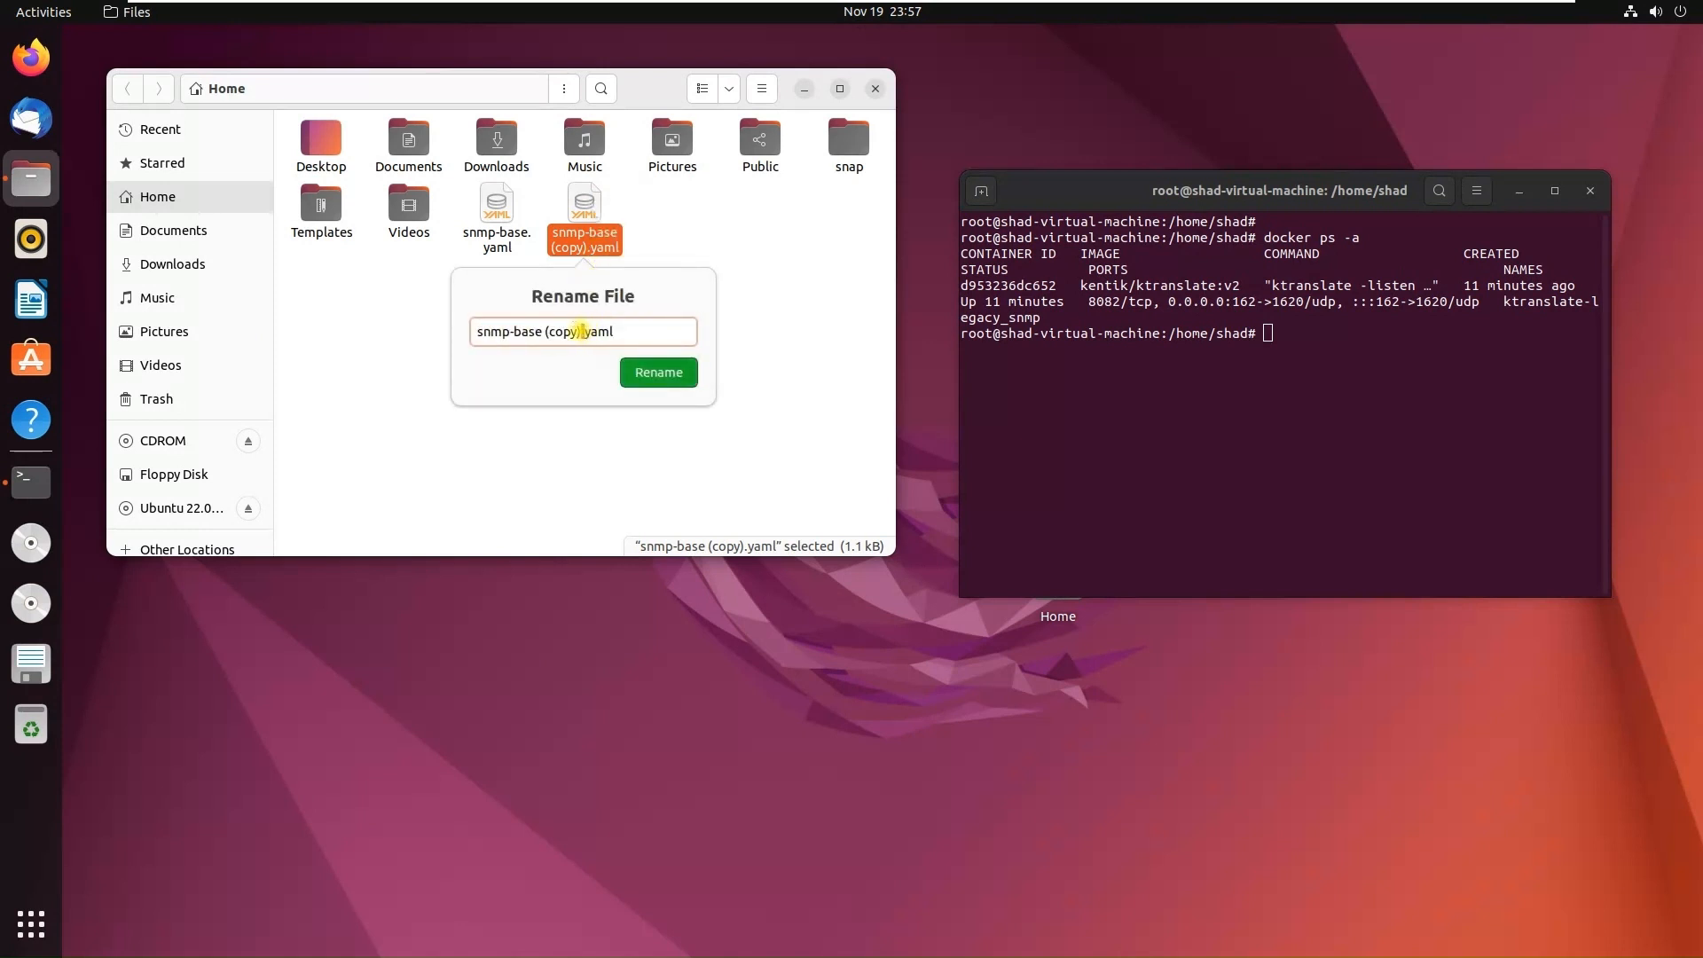
pyautogui.moveTo(583, 331)
pyautogui.mouseDown()
pyautogui.moveTo(565, 331)
pyautogui.moveTo(589, 332)
pyautogui.mouseUp()
pyautogui.press('BackSpace')
pyautogui.click(639, 379)
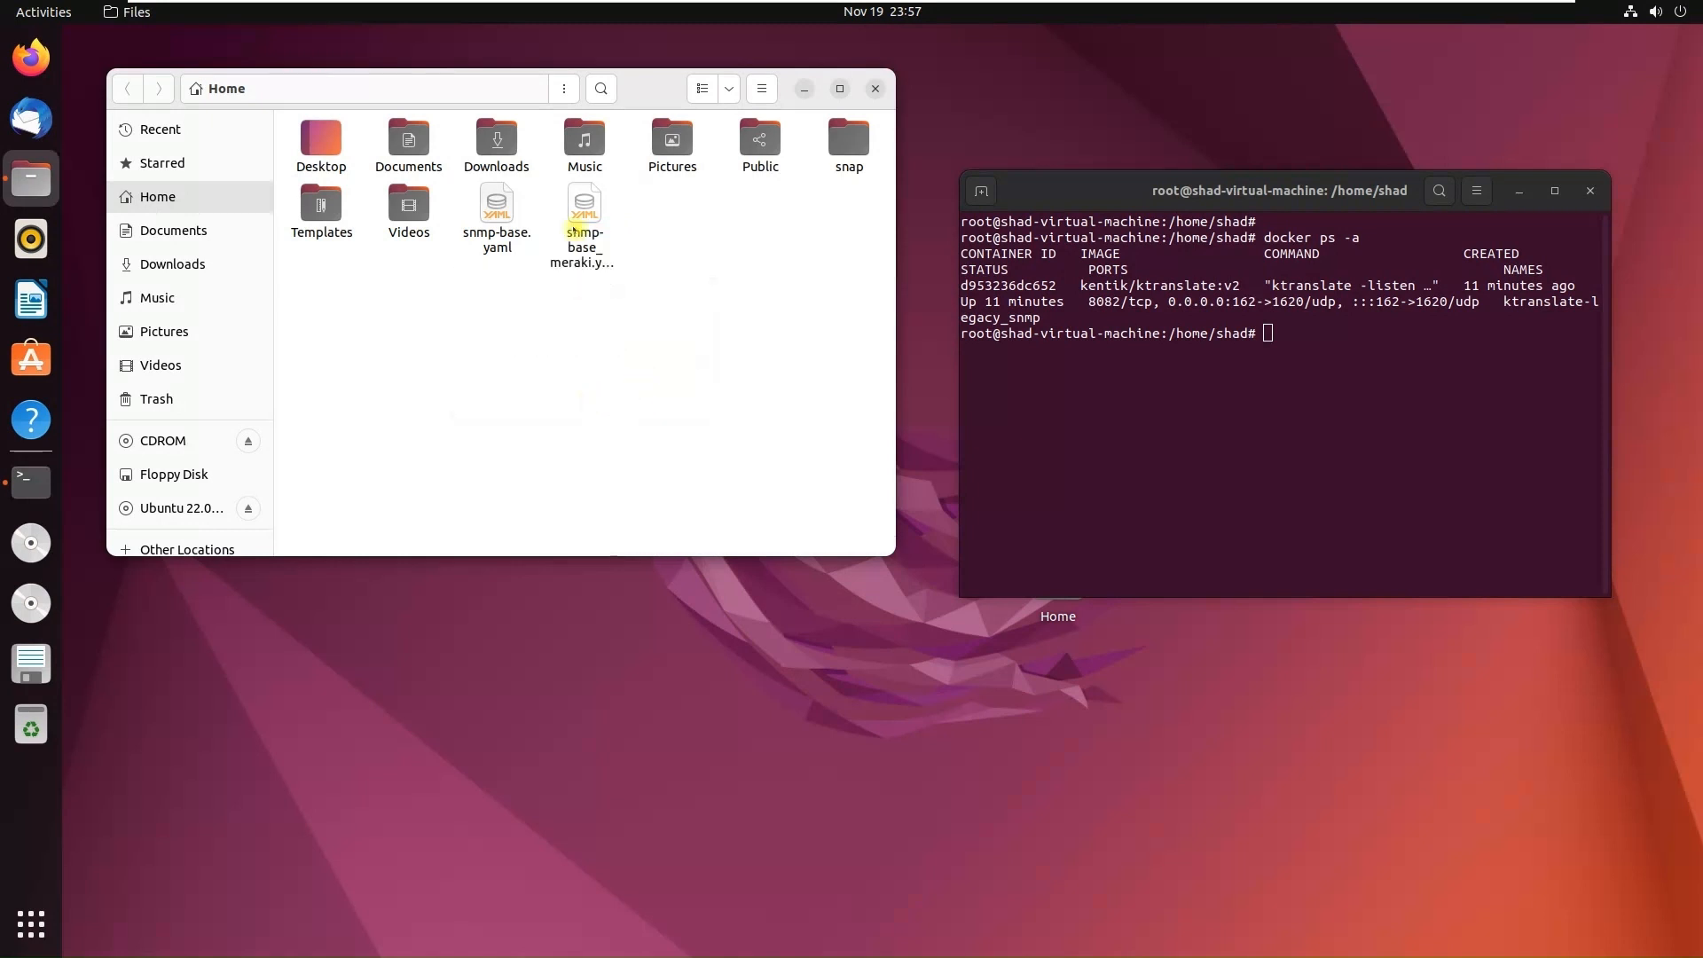
# - Set privacy_protocol to DES under default_v3 in snmp-base_meraki.yaml, then save and close the file
pyautogui.rightClick(589, 213)
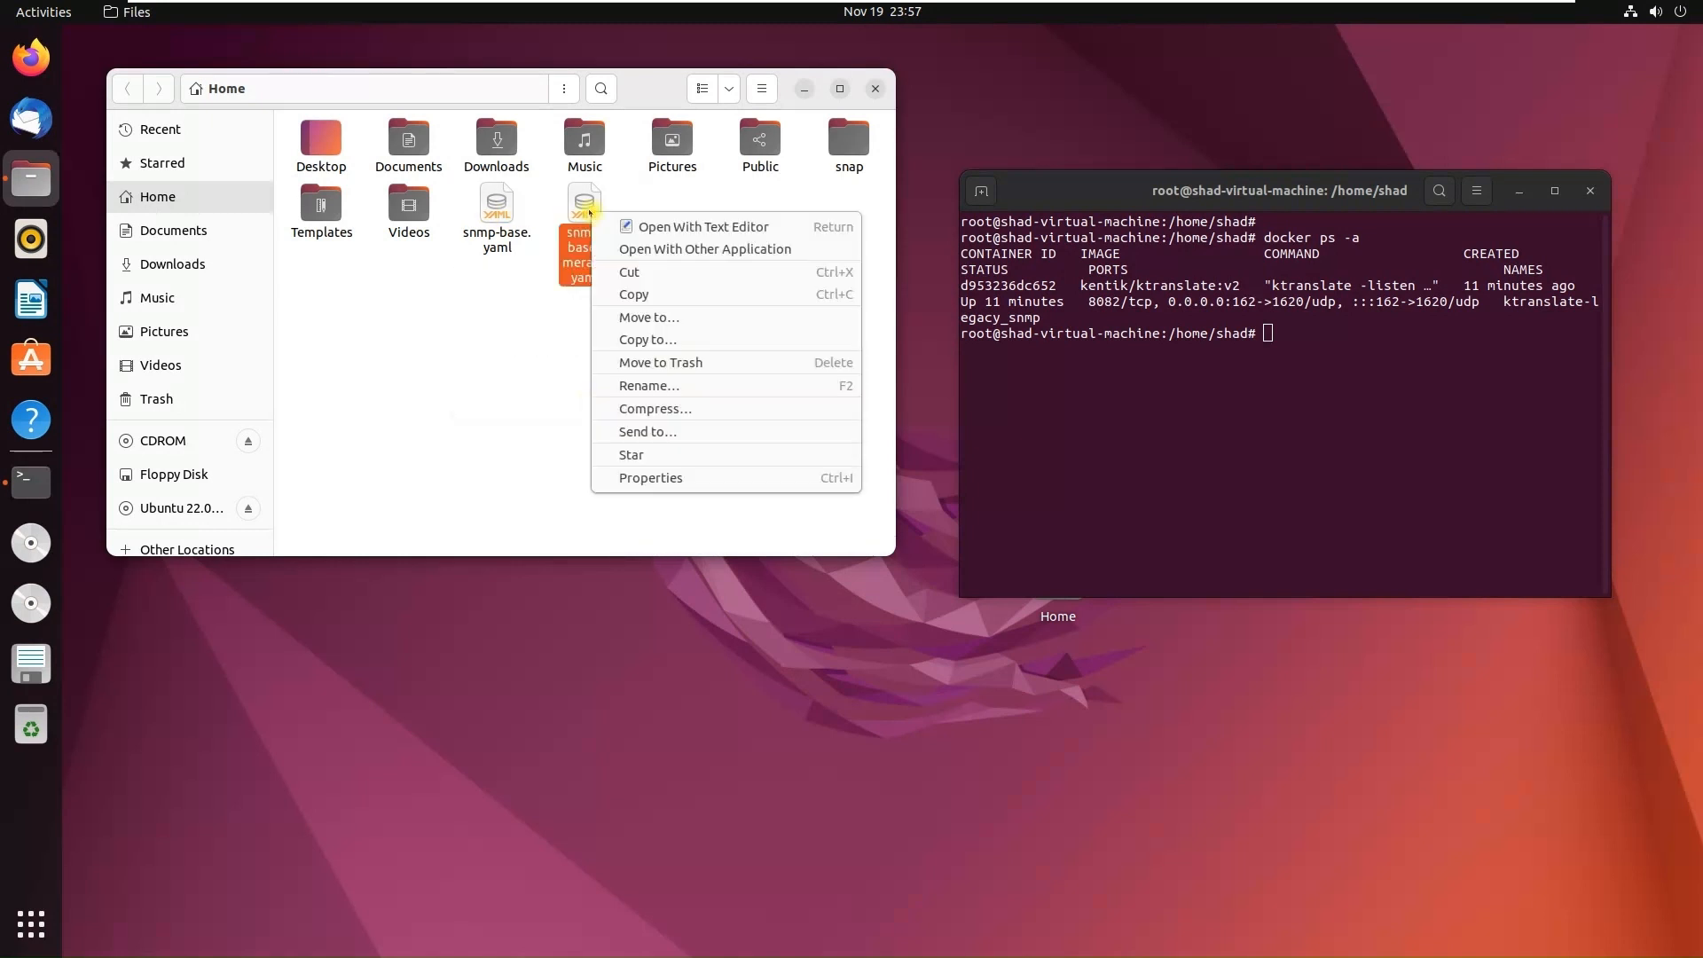
pyautogui.click(680, 224)
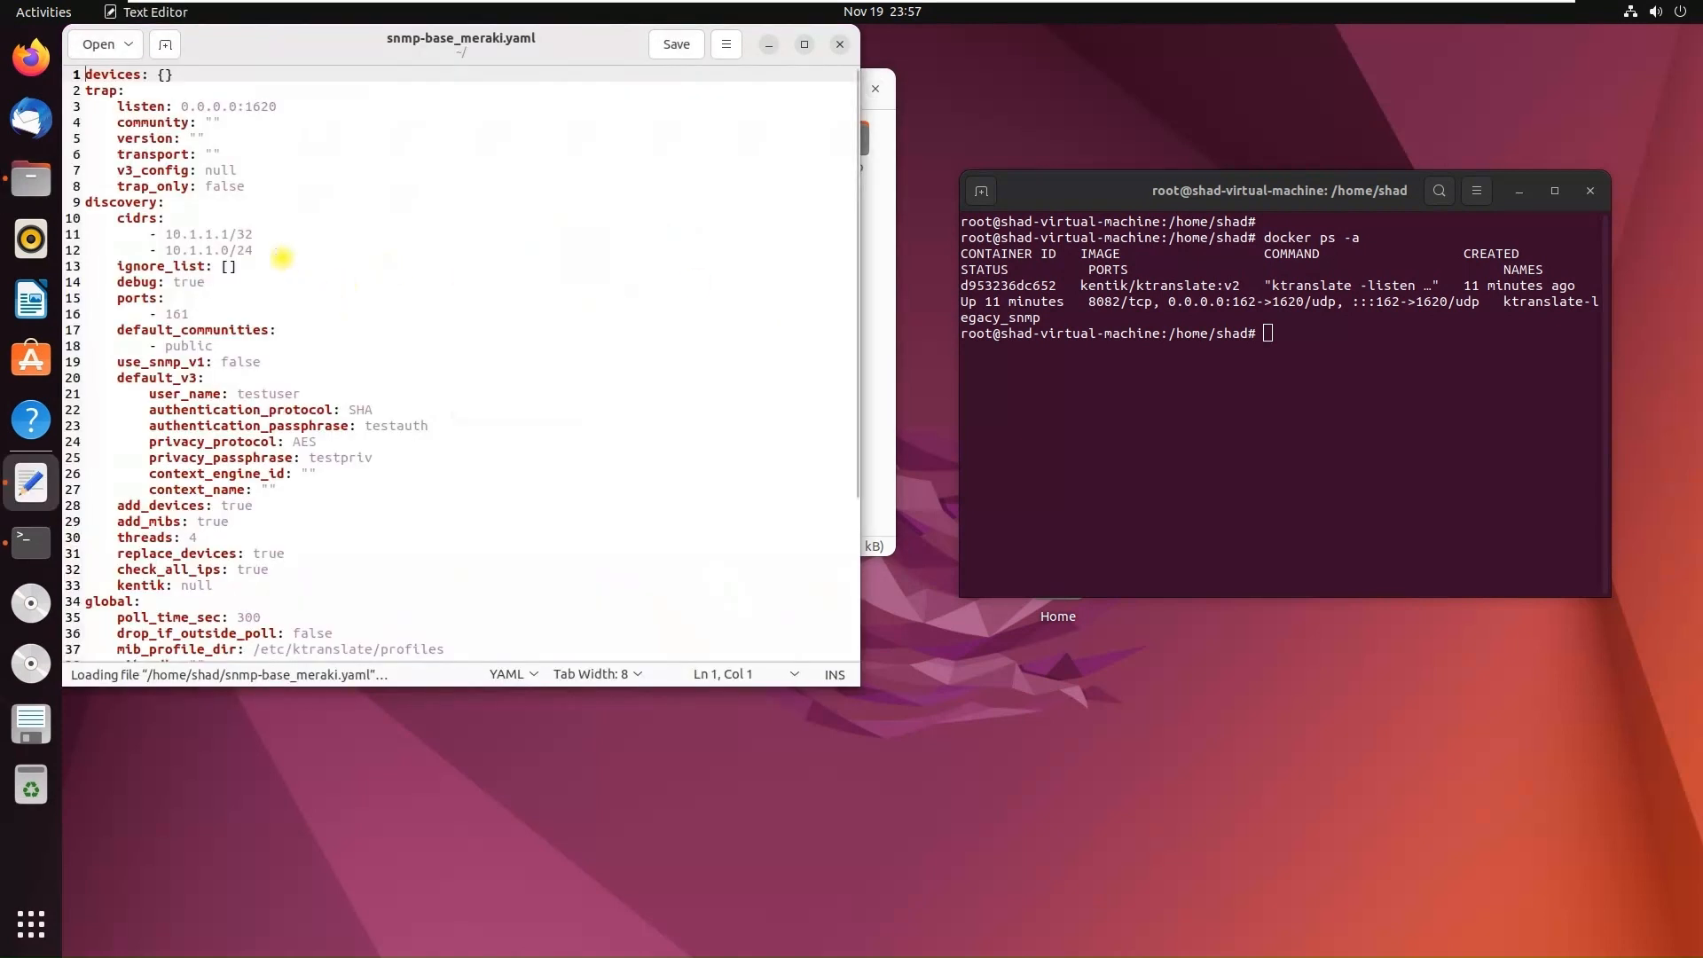
pyautogui.scroll(-2, 171, 124)
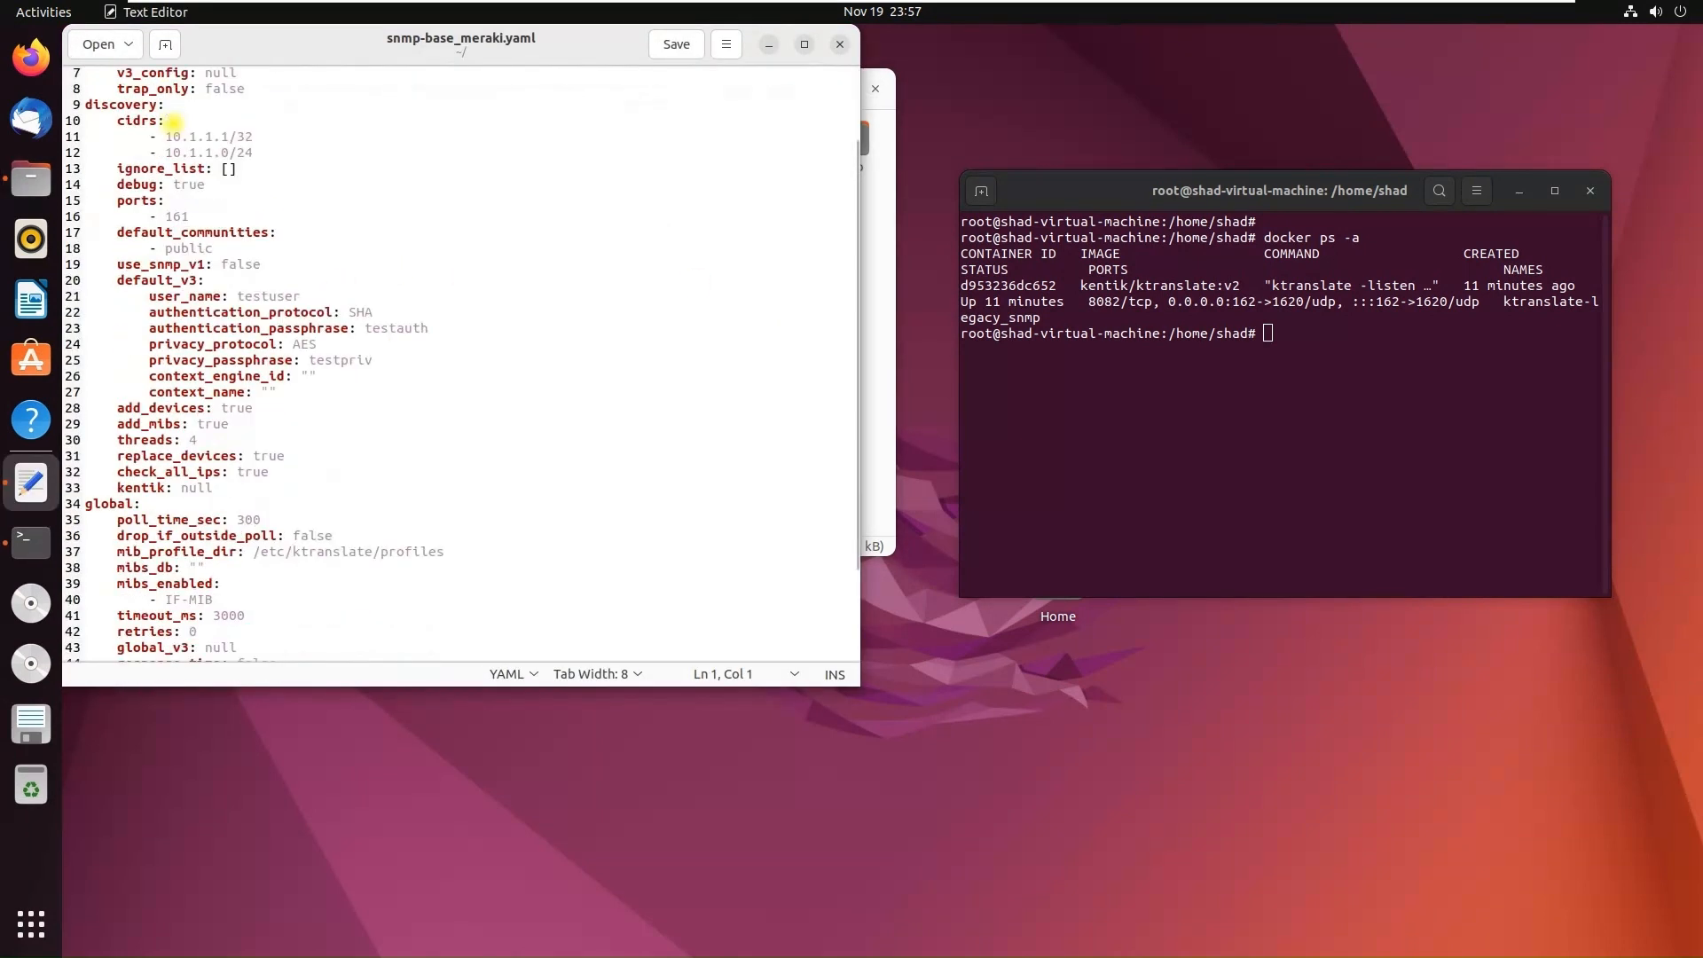
pyautogui.scroll(-1, 191, 196)
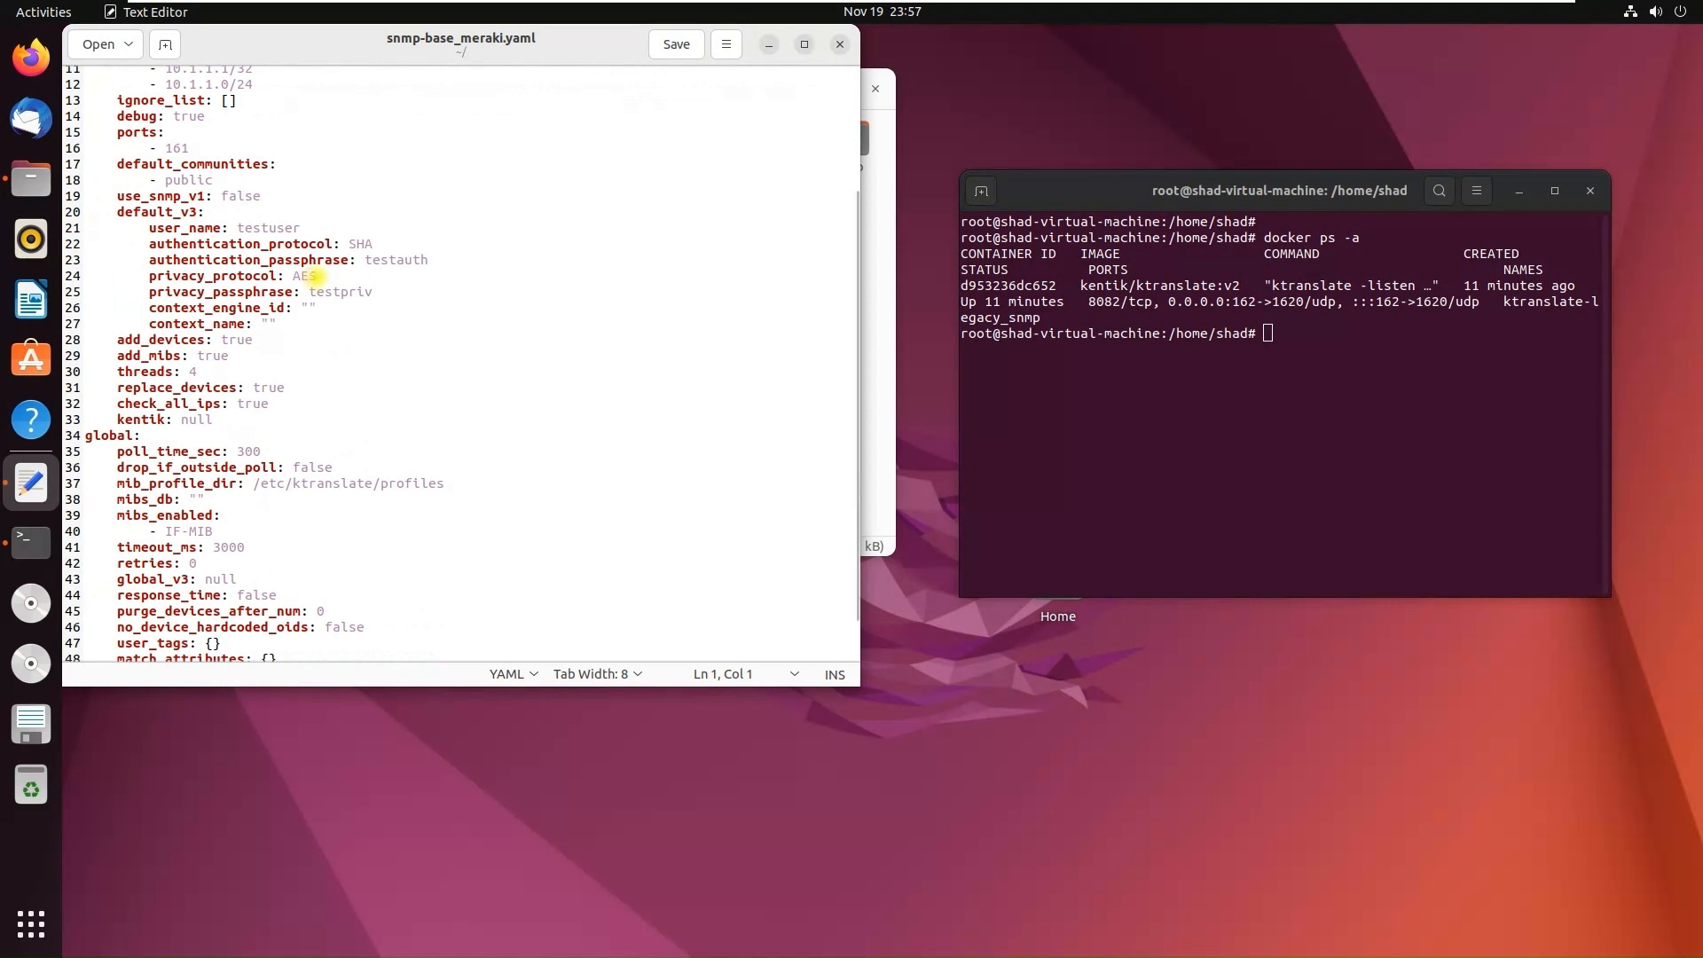
pyautogui.doubleClick(303, 273)
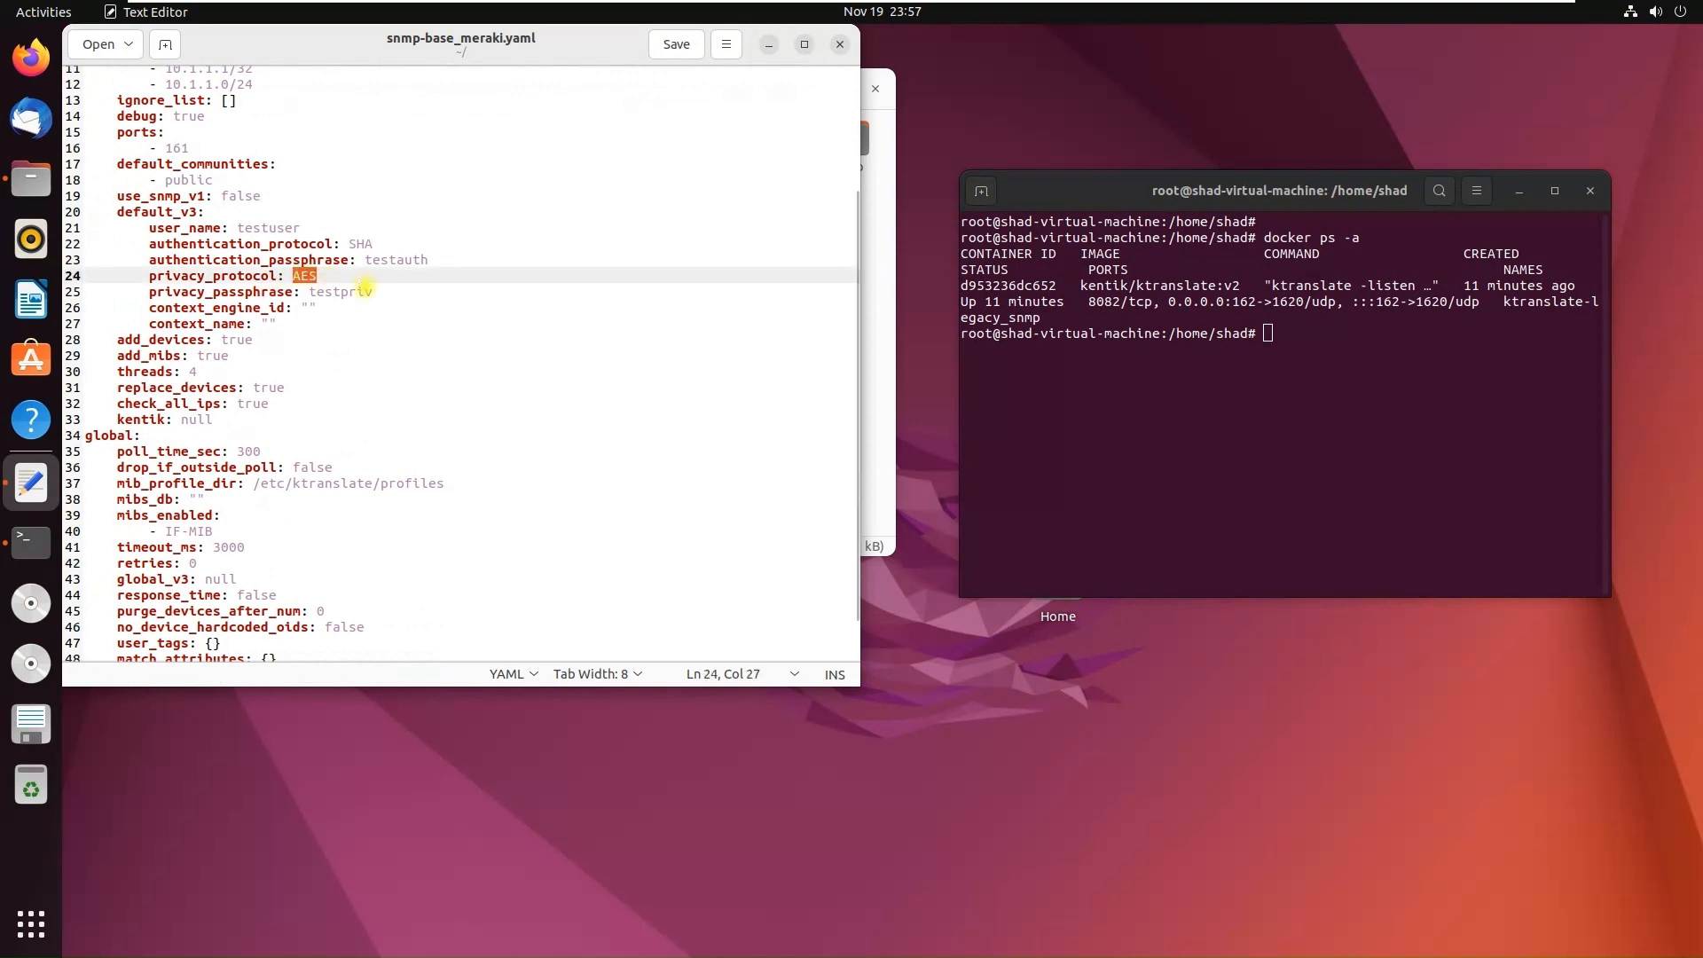
pyautogui.write('de')
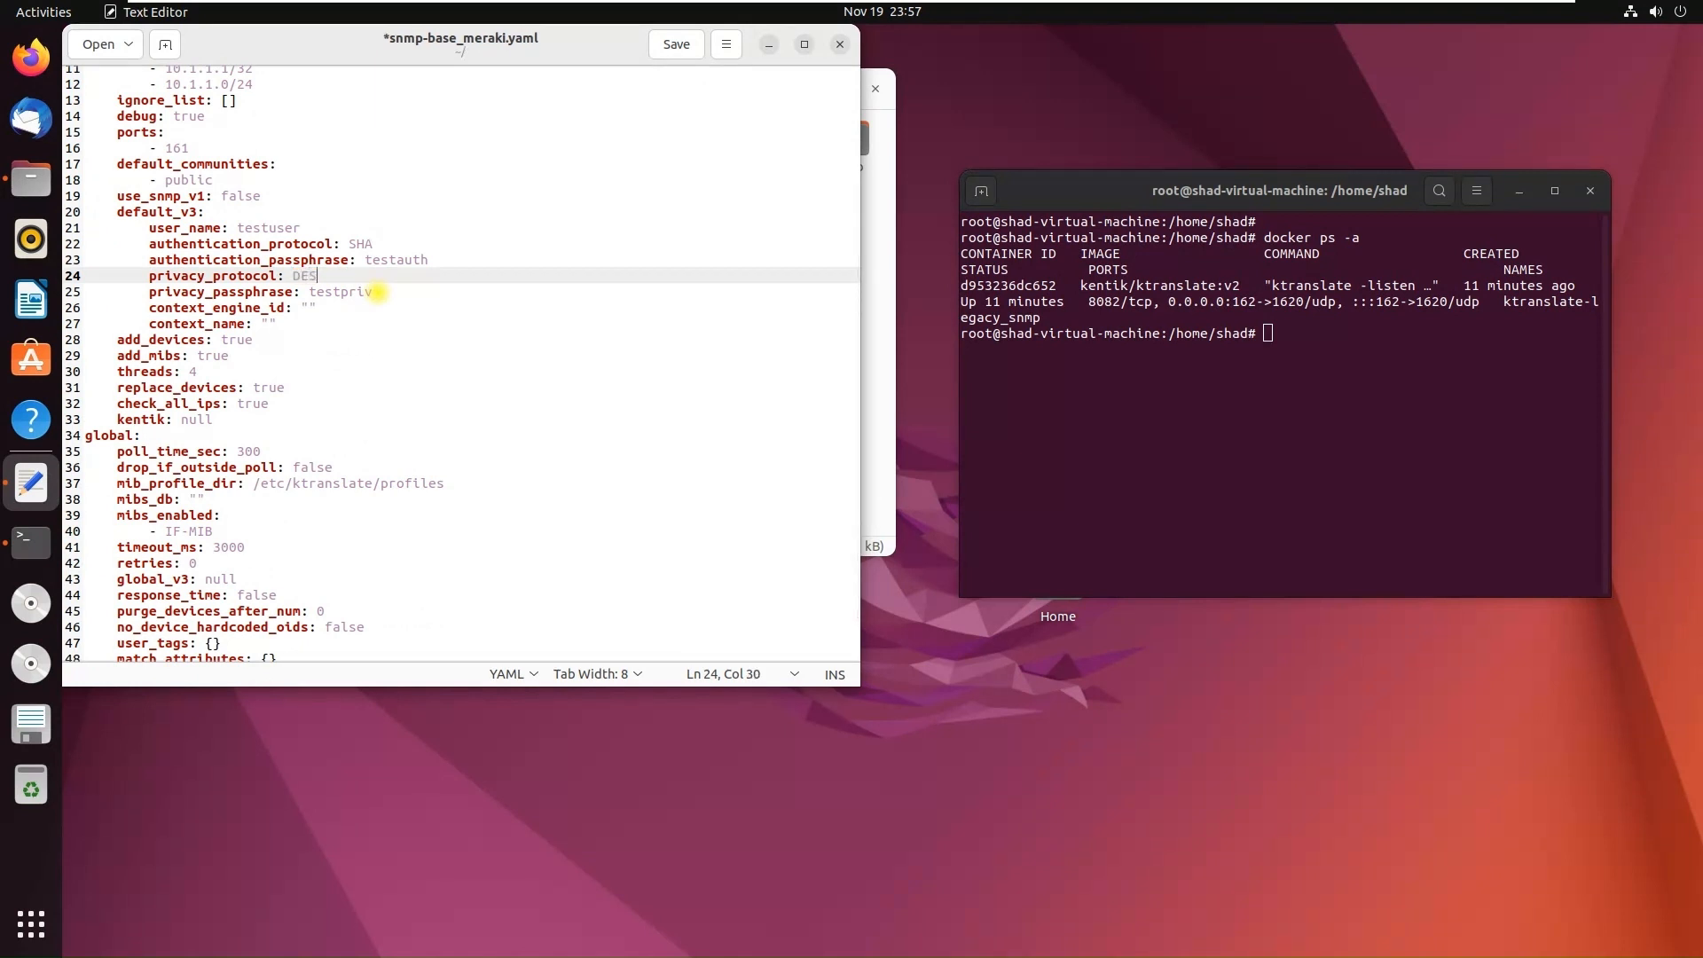
pyautogui.scroll(-1, 397, 424)
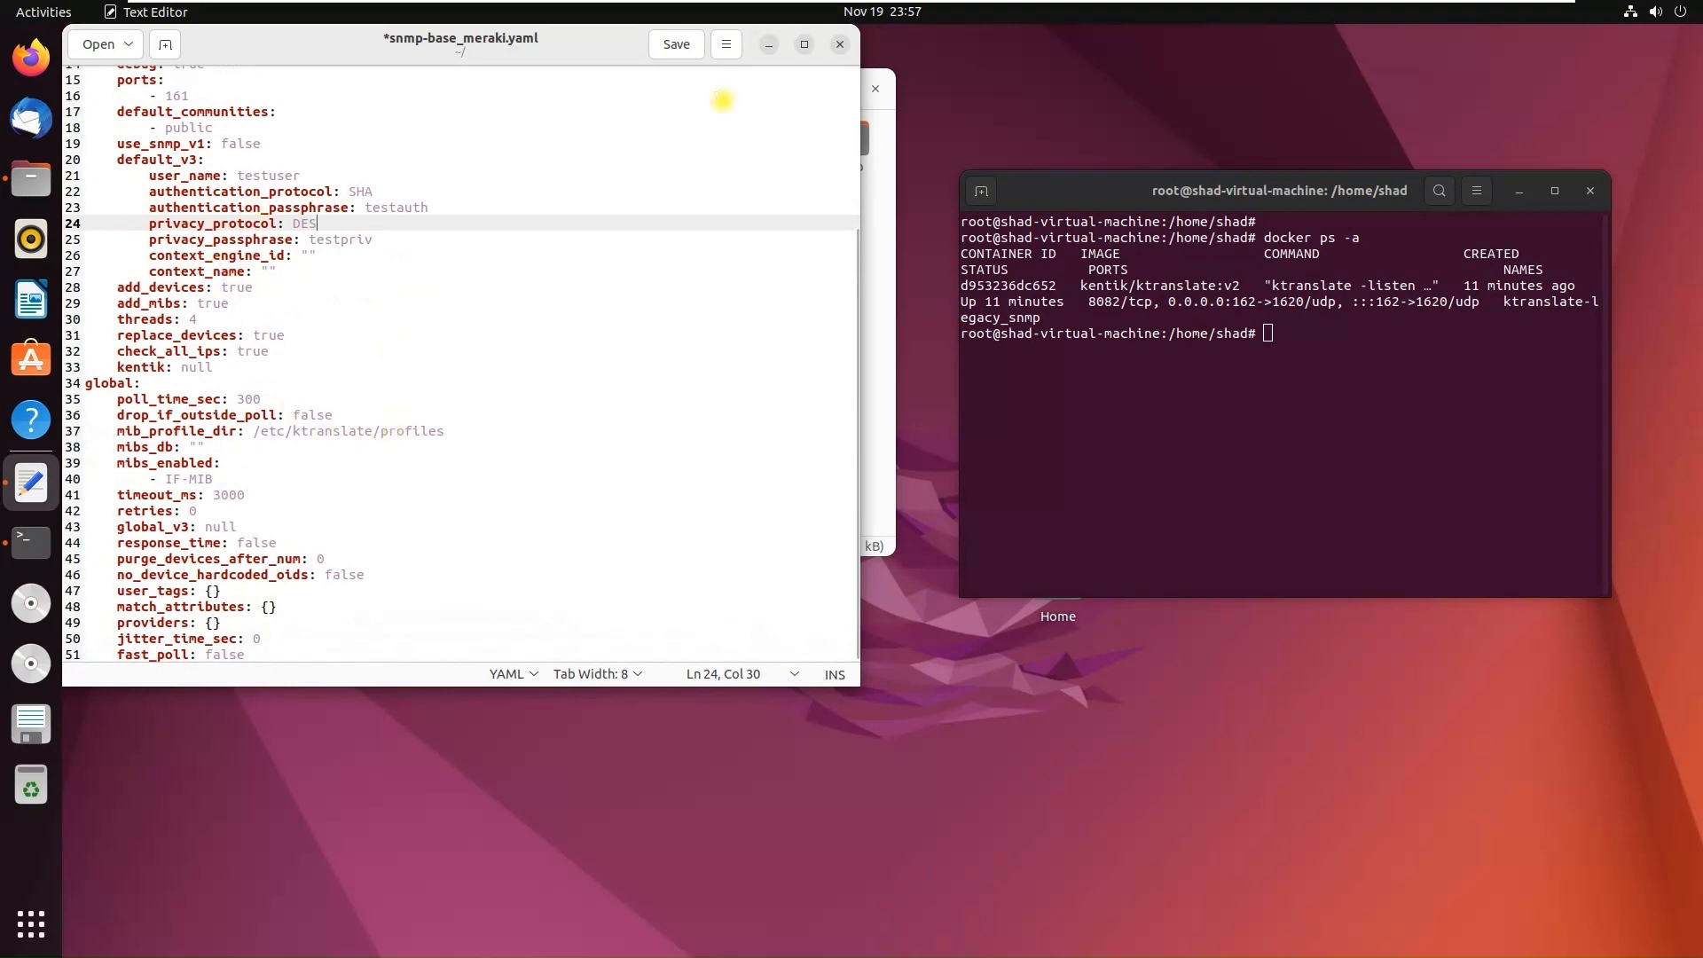
pyautogui.click(652, 51)
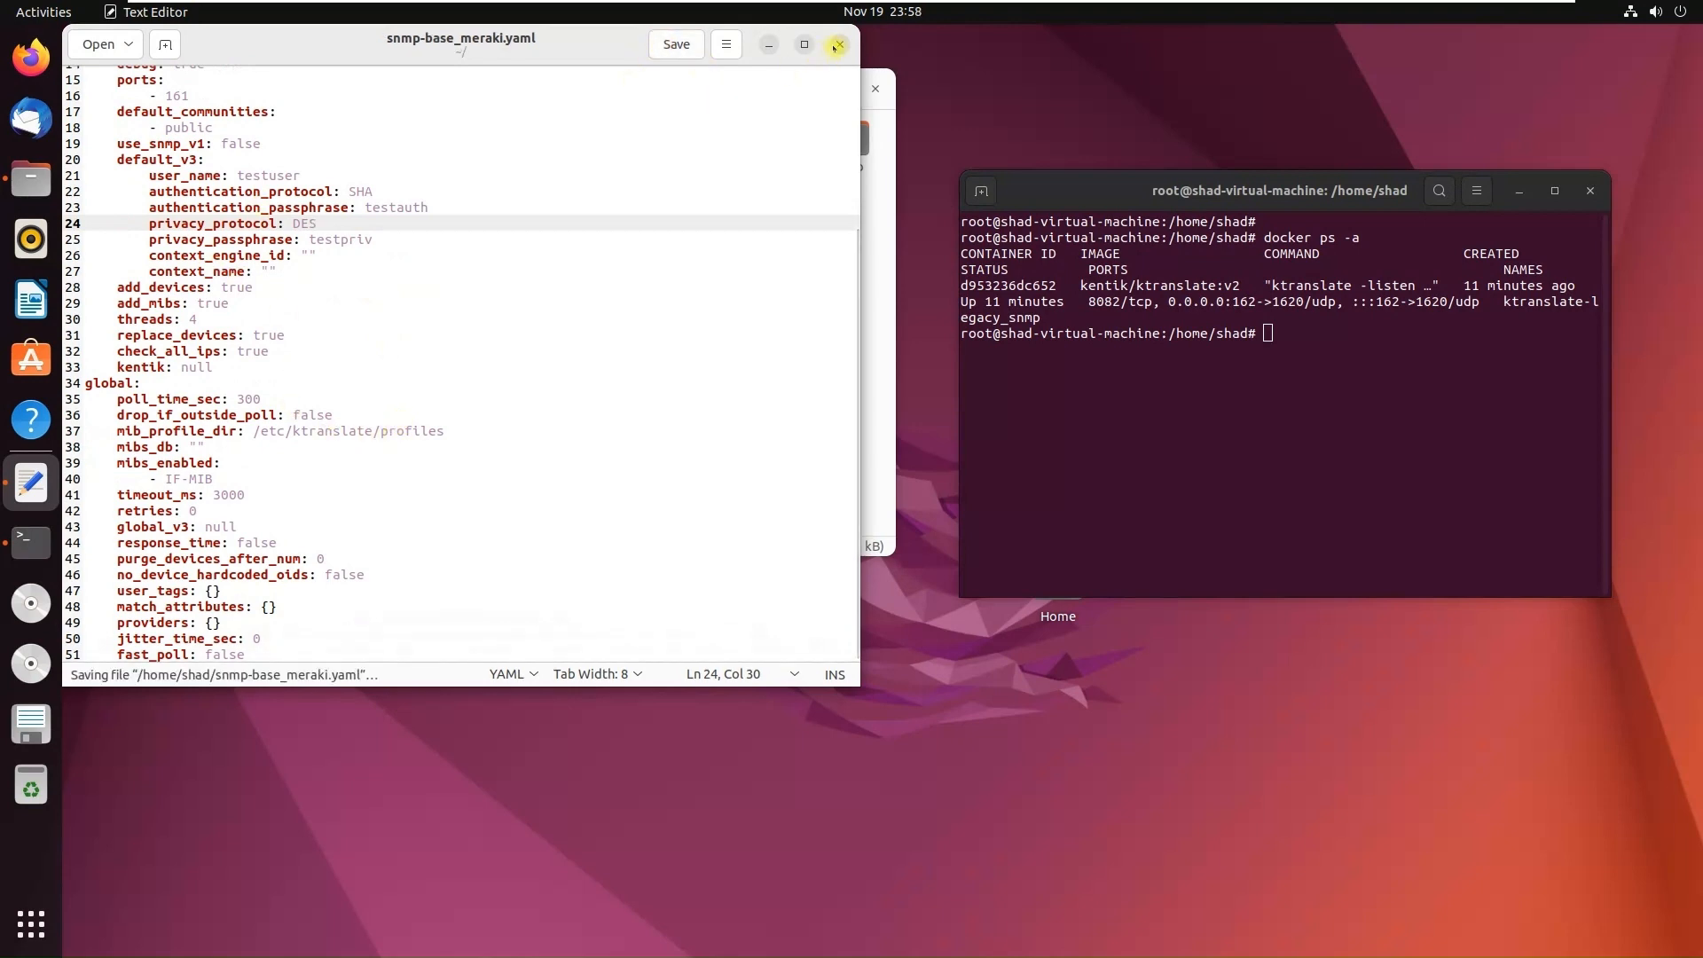
pyautogui.hotkey('ctrl', 'q')
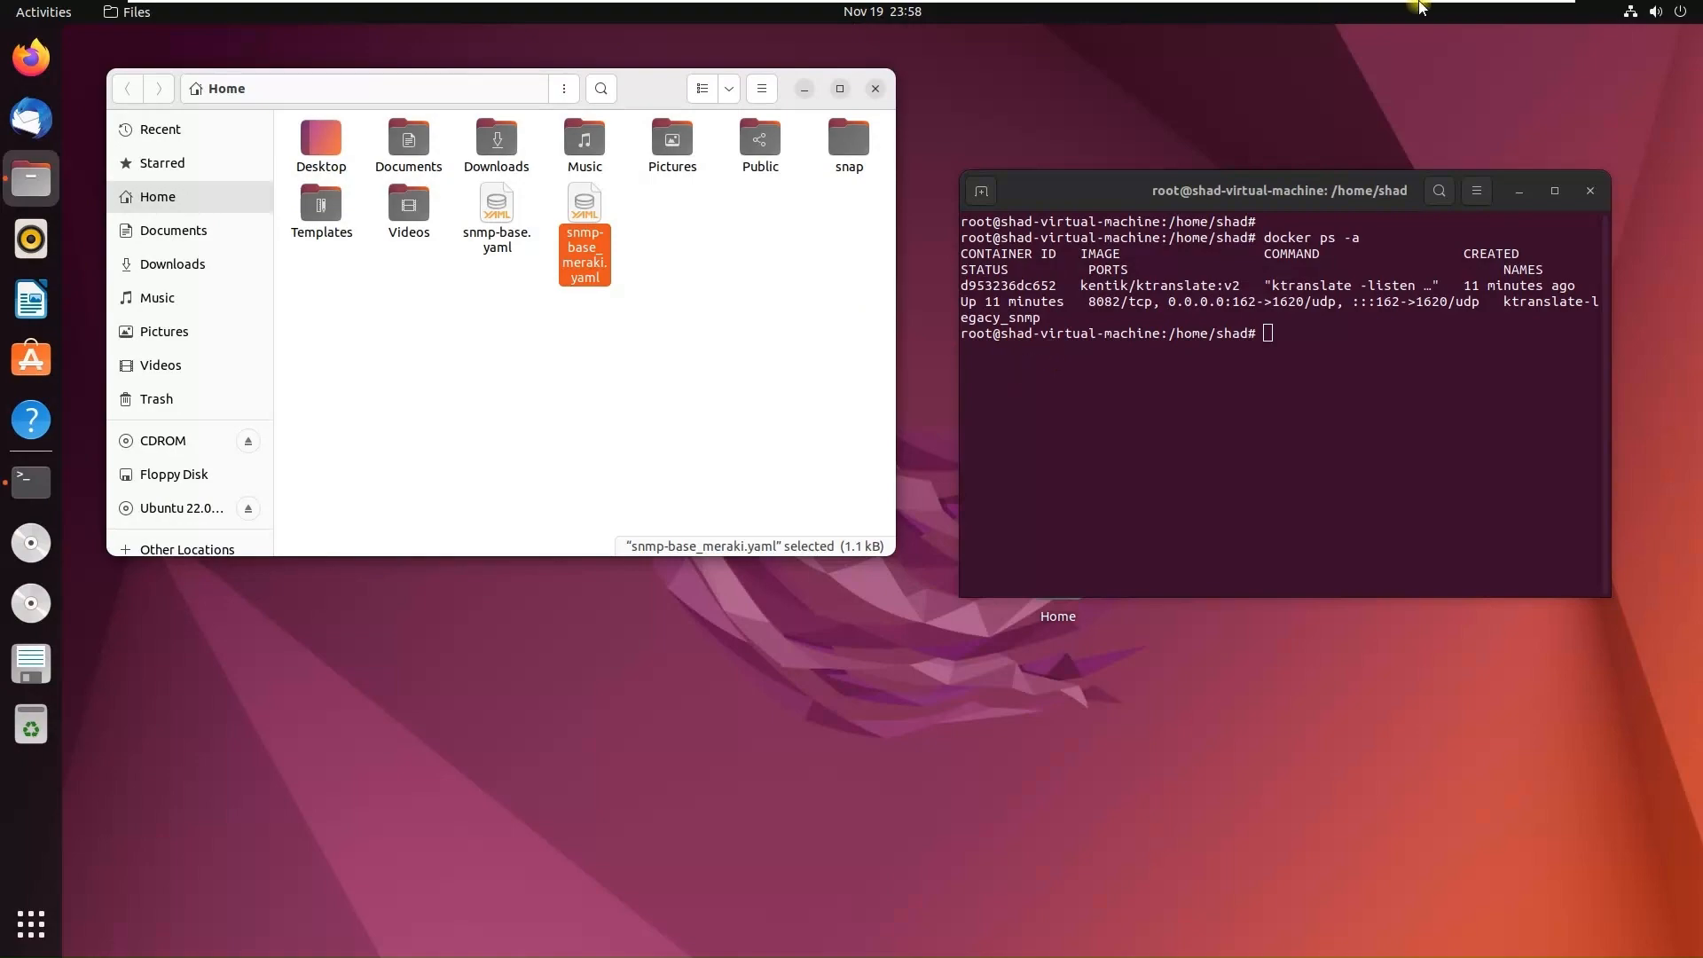
# - Switch back to Notepad++ and check the privacy_protocol value in the pasted configuration
pyautogui.click(1493, 19)
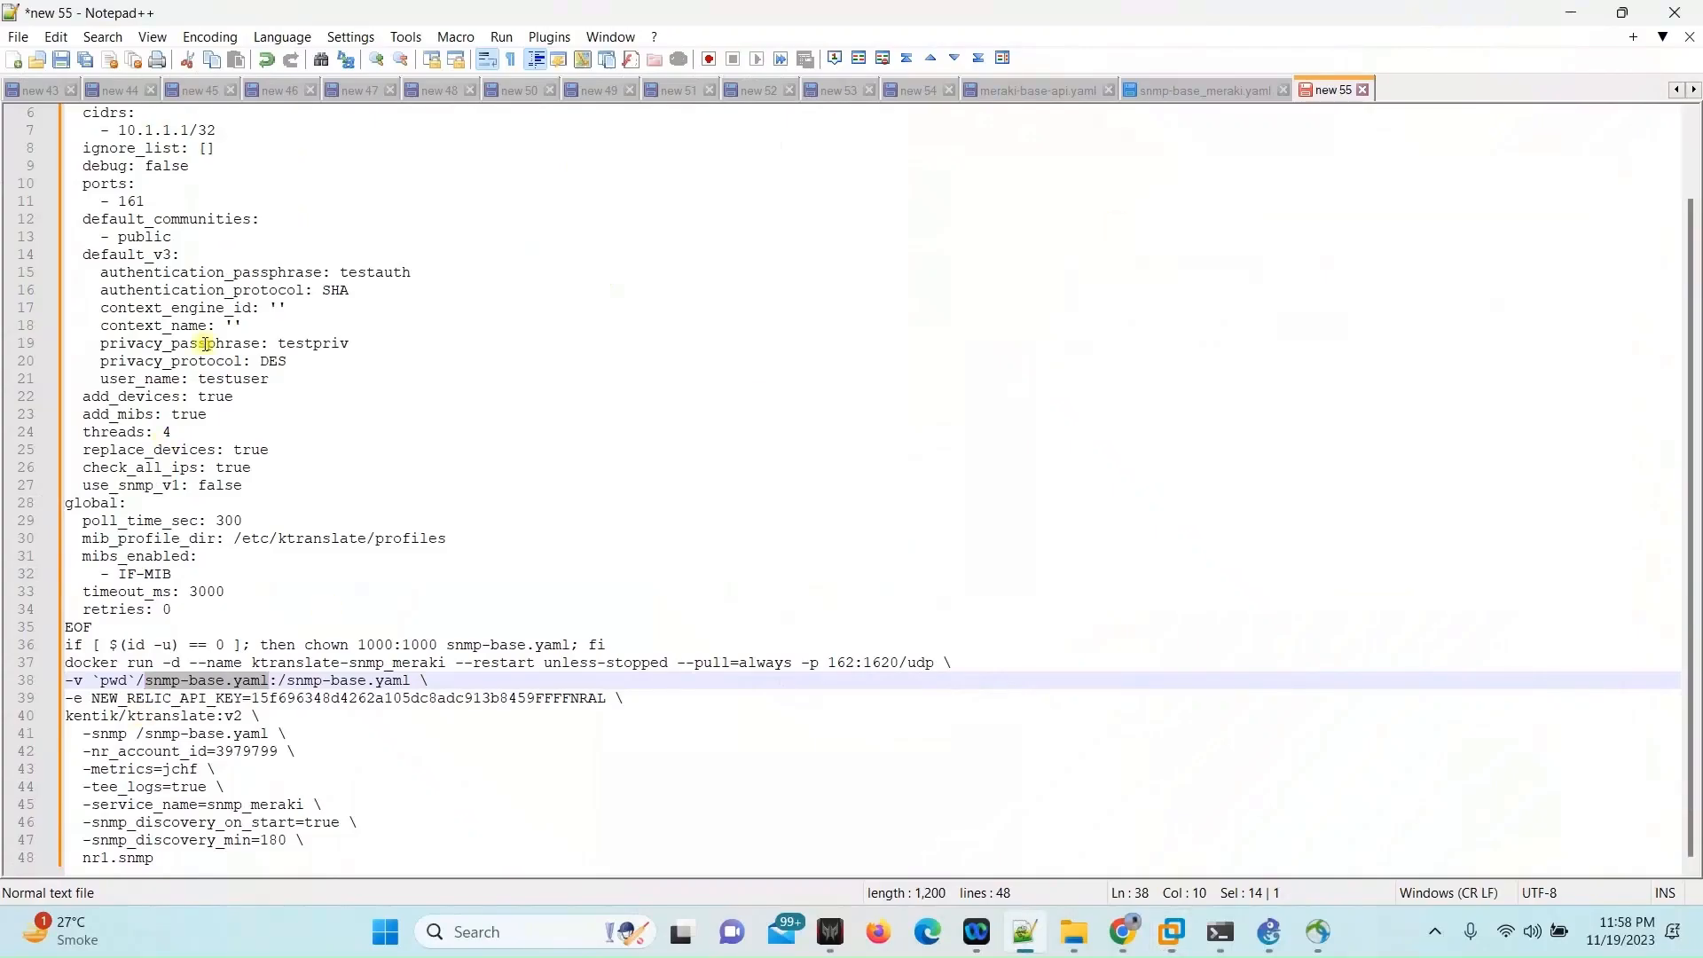
pyautogui.scroll(2, 194, 382)
pyautogui.scroll(-2, 186, 230)
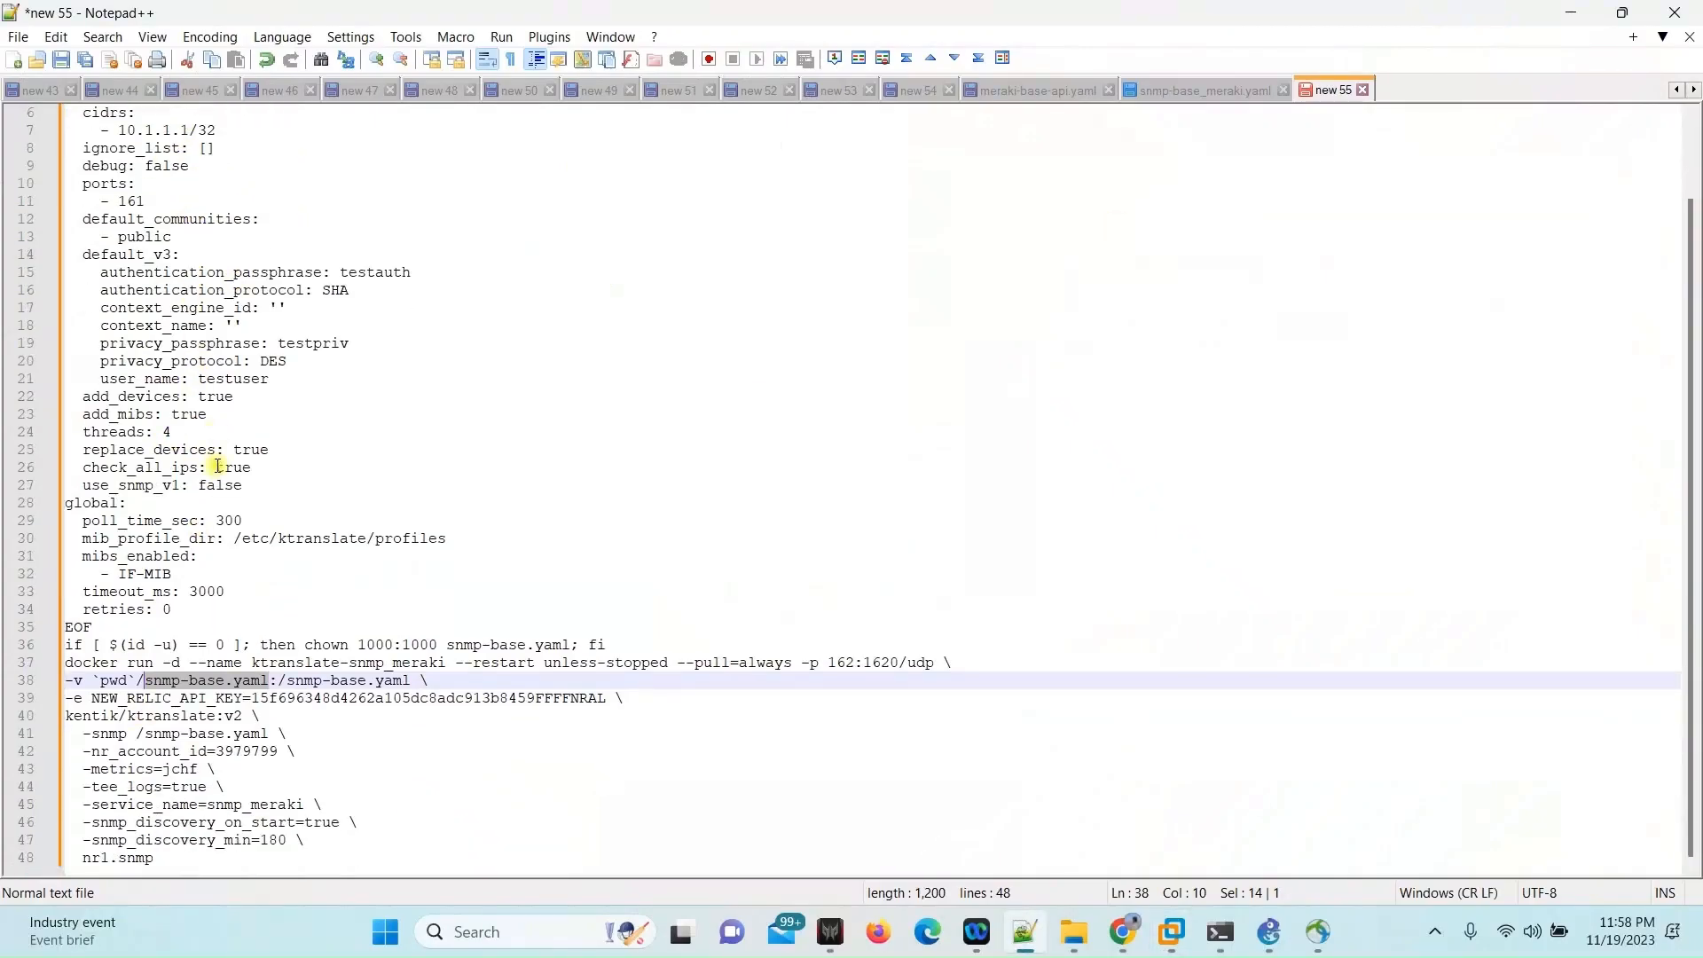
pyautogui.moveTo(288, 362); pyautogui.dragTo(259, 361)
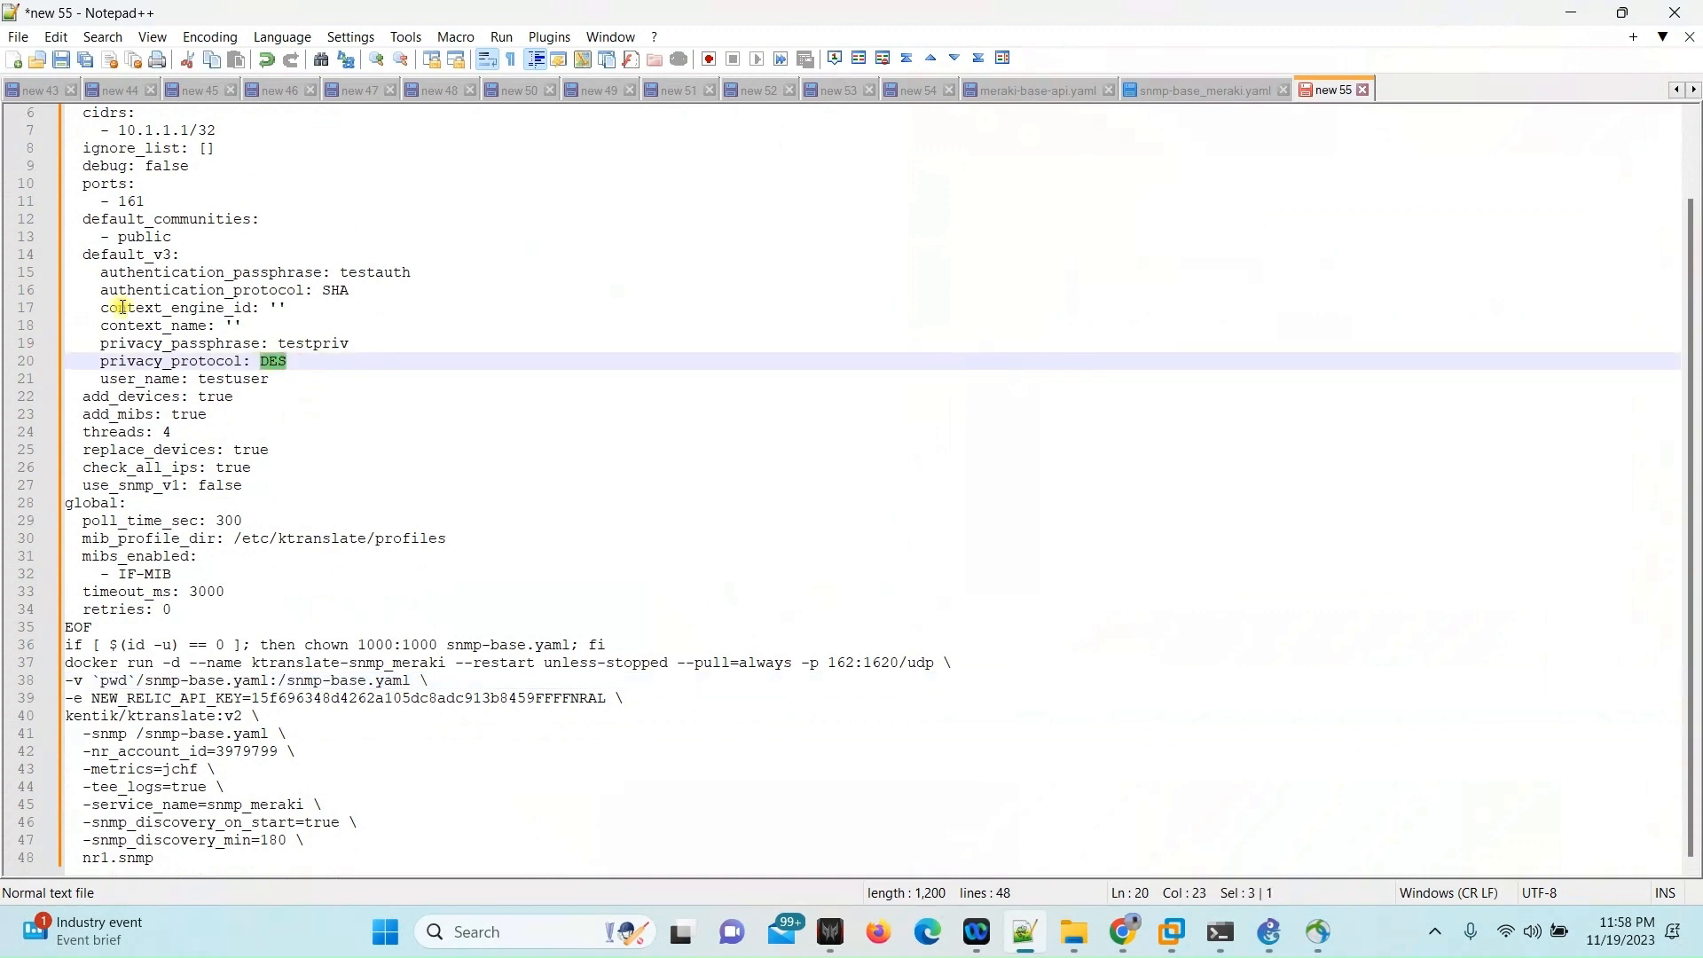
# - Review the default_v3 settings and docker run command in the pasted configuration, checking the YAML file's name in the Ubuntu virtual machine
pyautogui.scroll(2, 124, 594)
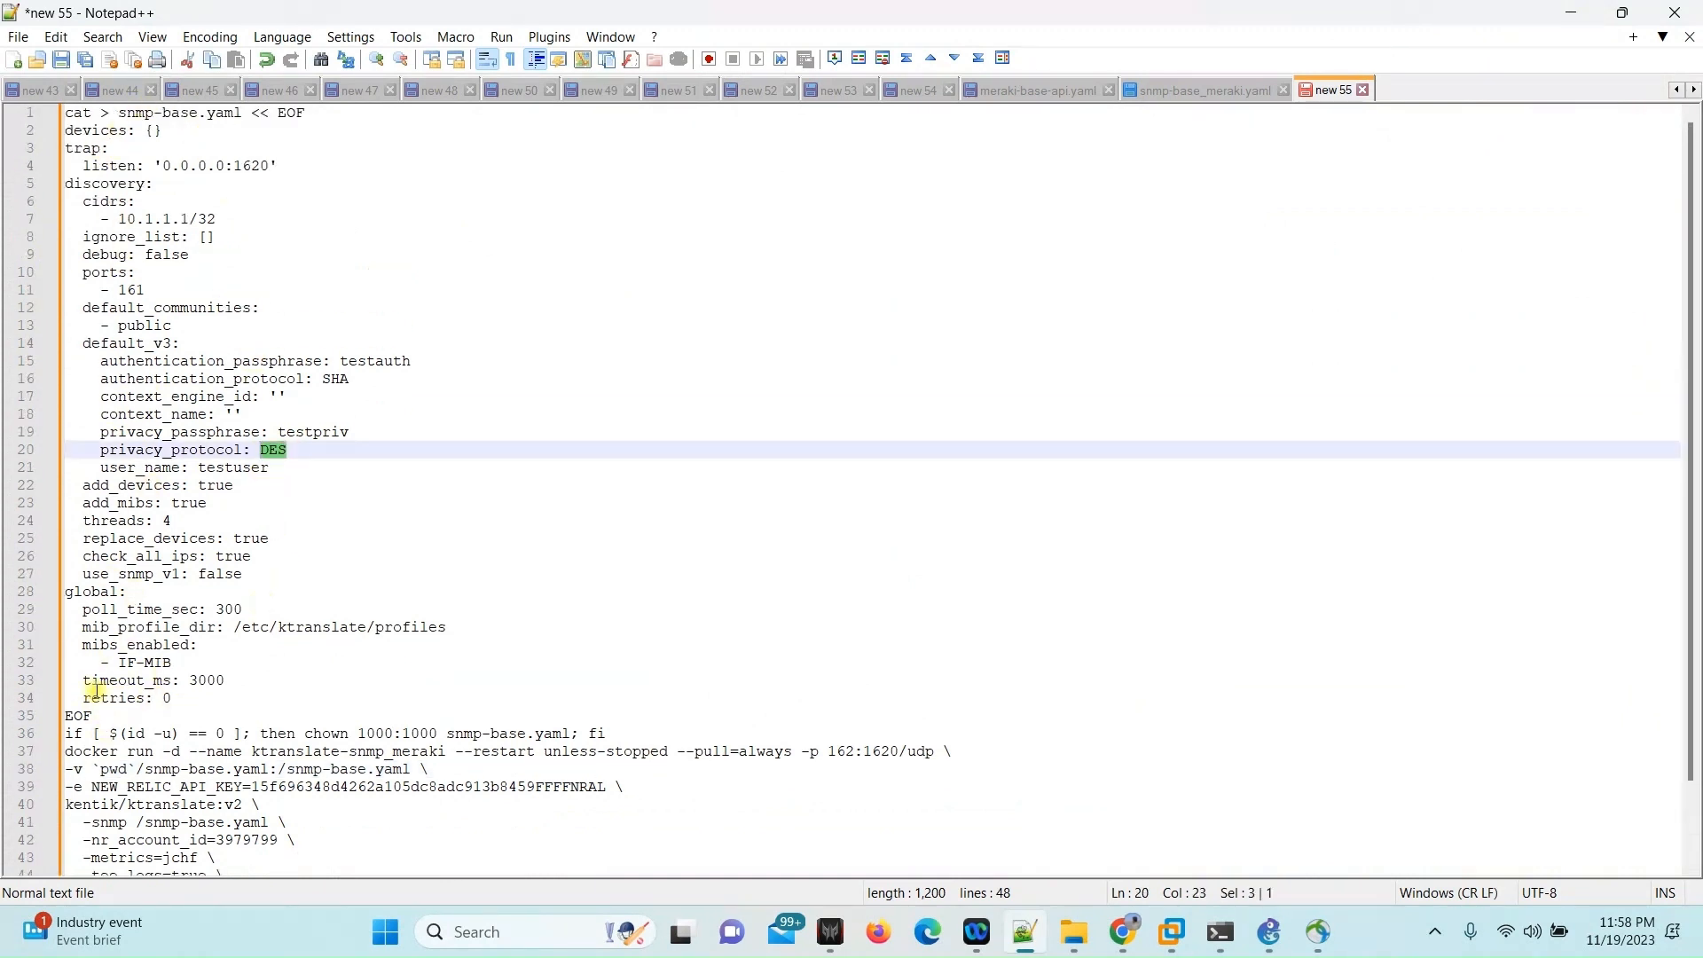
pyautogui.click(253, 470)
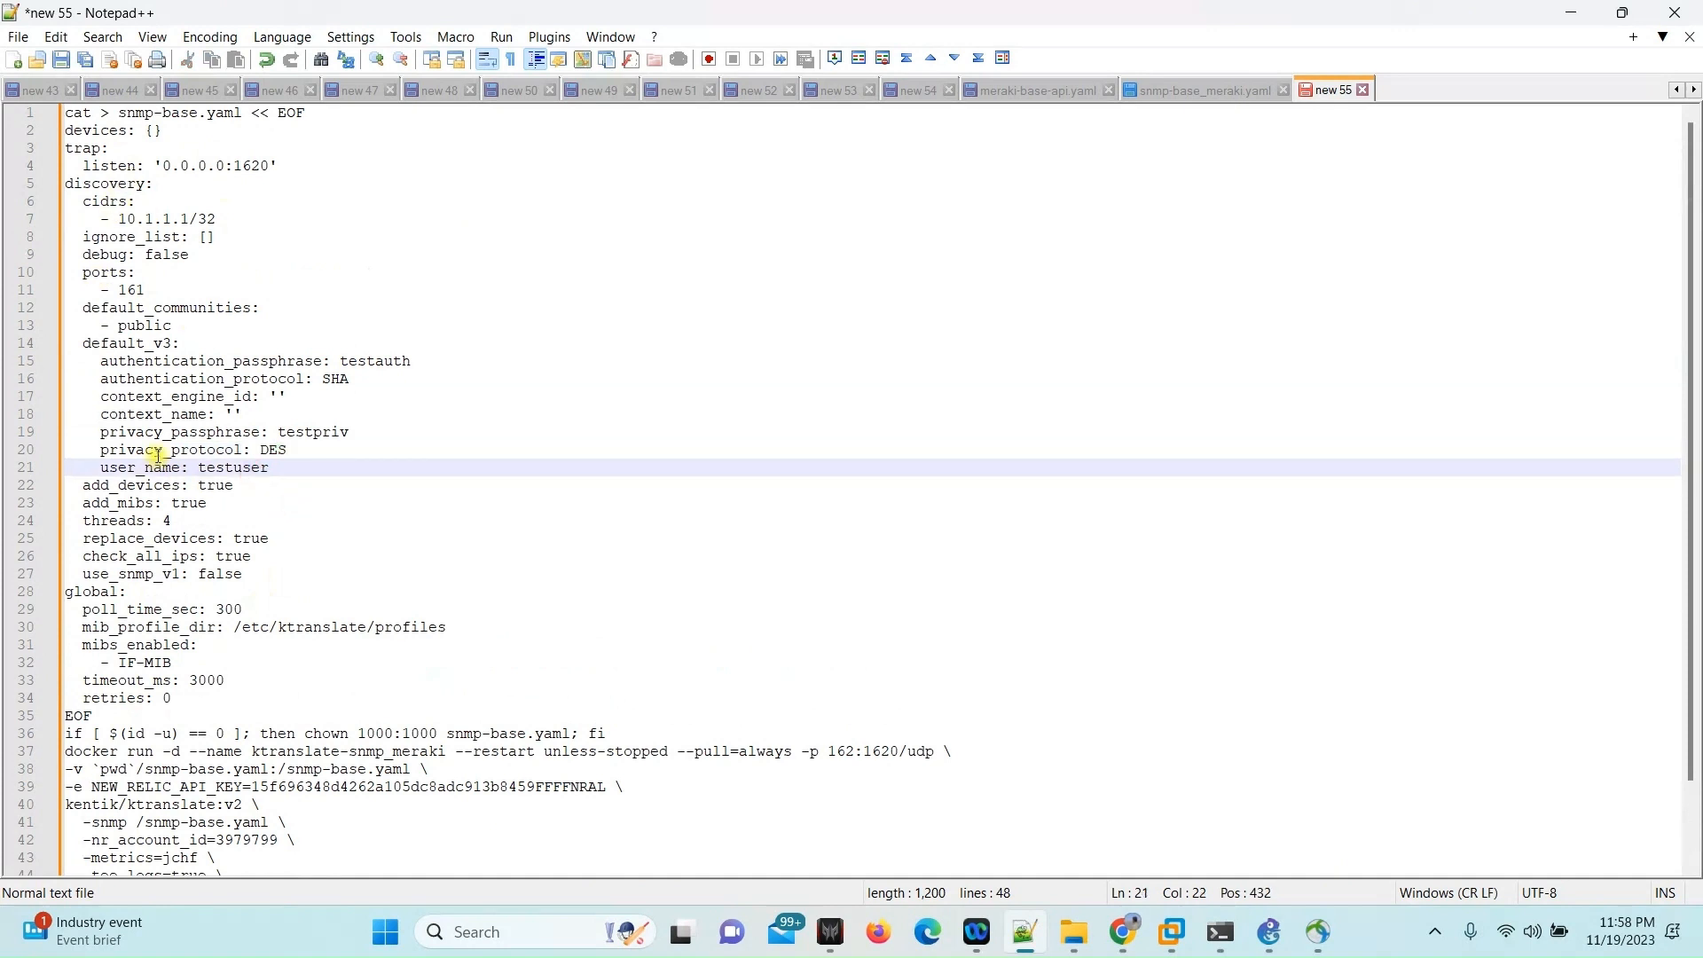
pyautogui.scroll(-2, 275, 448)
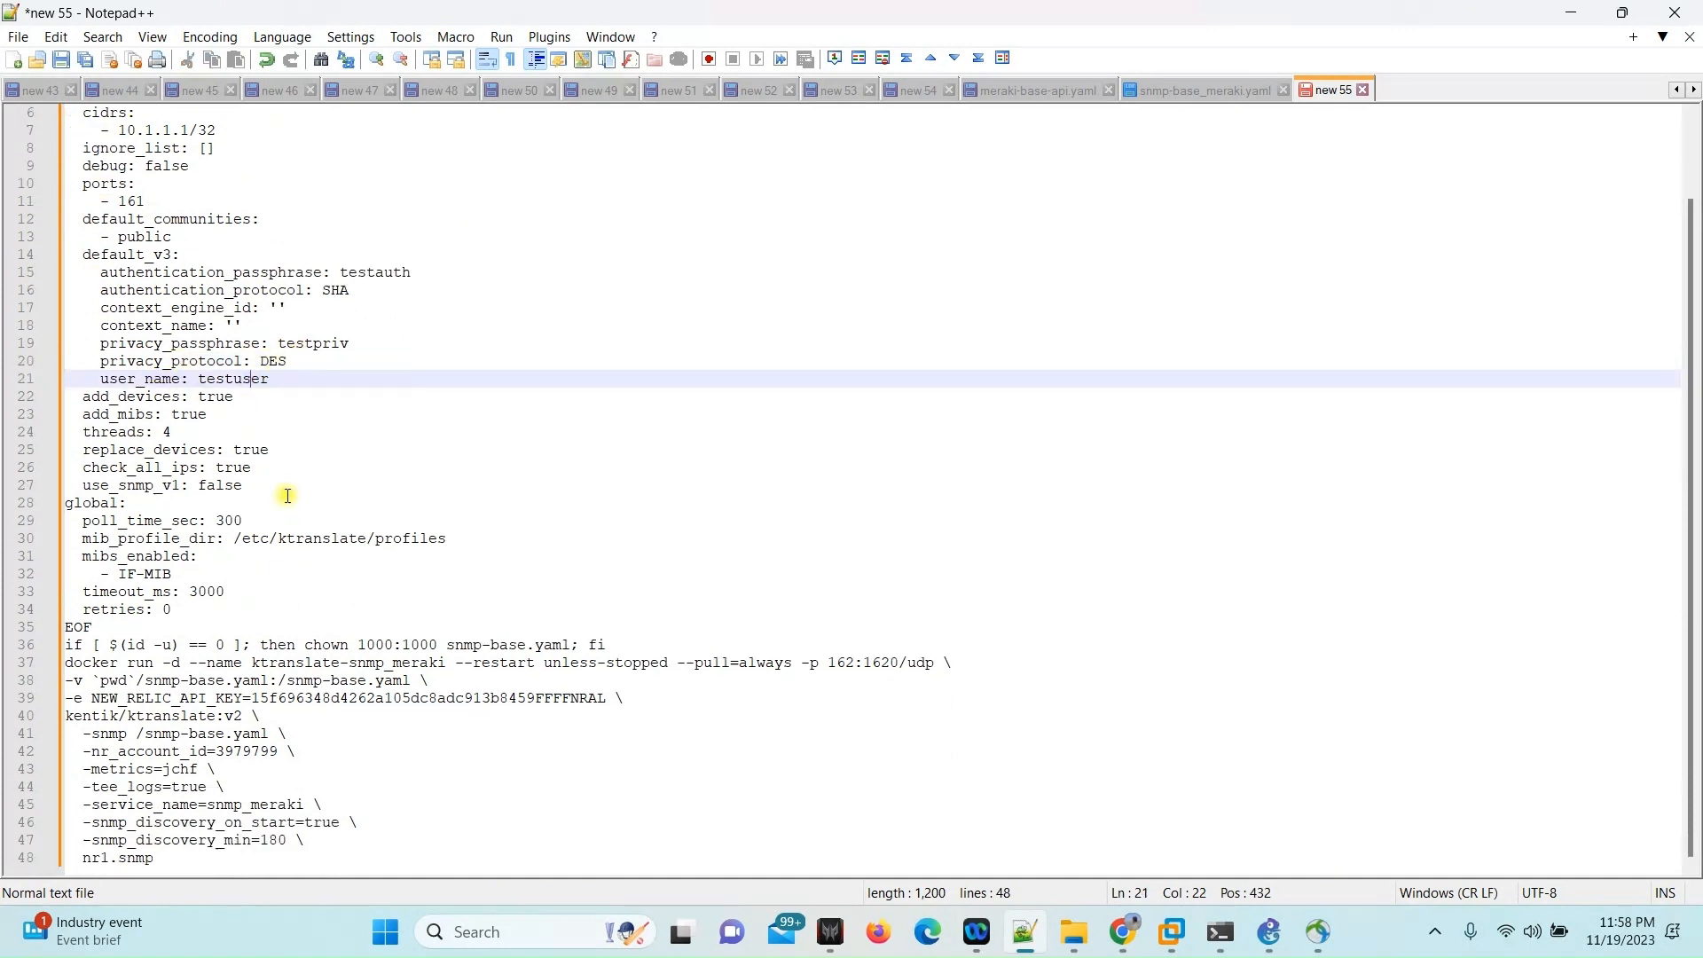
pyautogui.moveTo(69, 665); pyautogui.dragTo(226, 858)
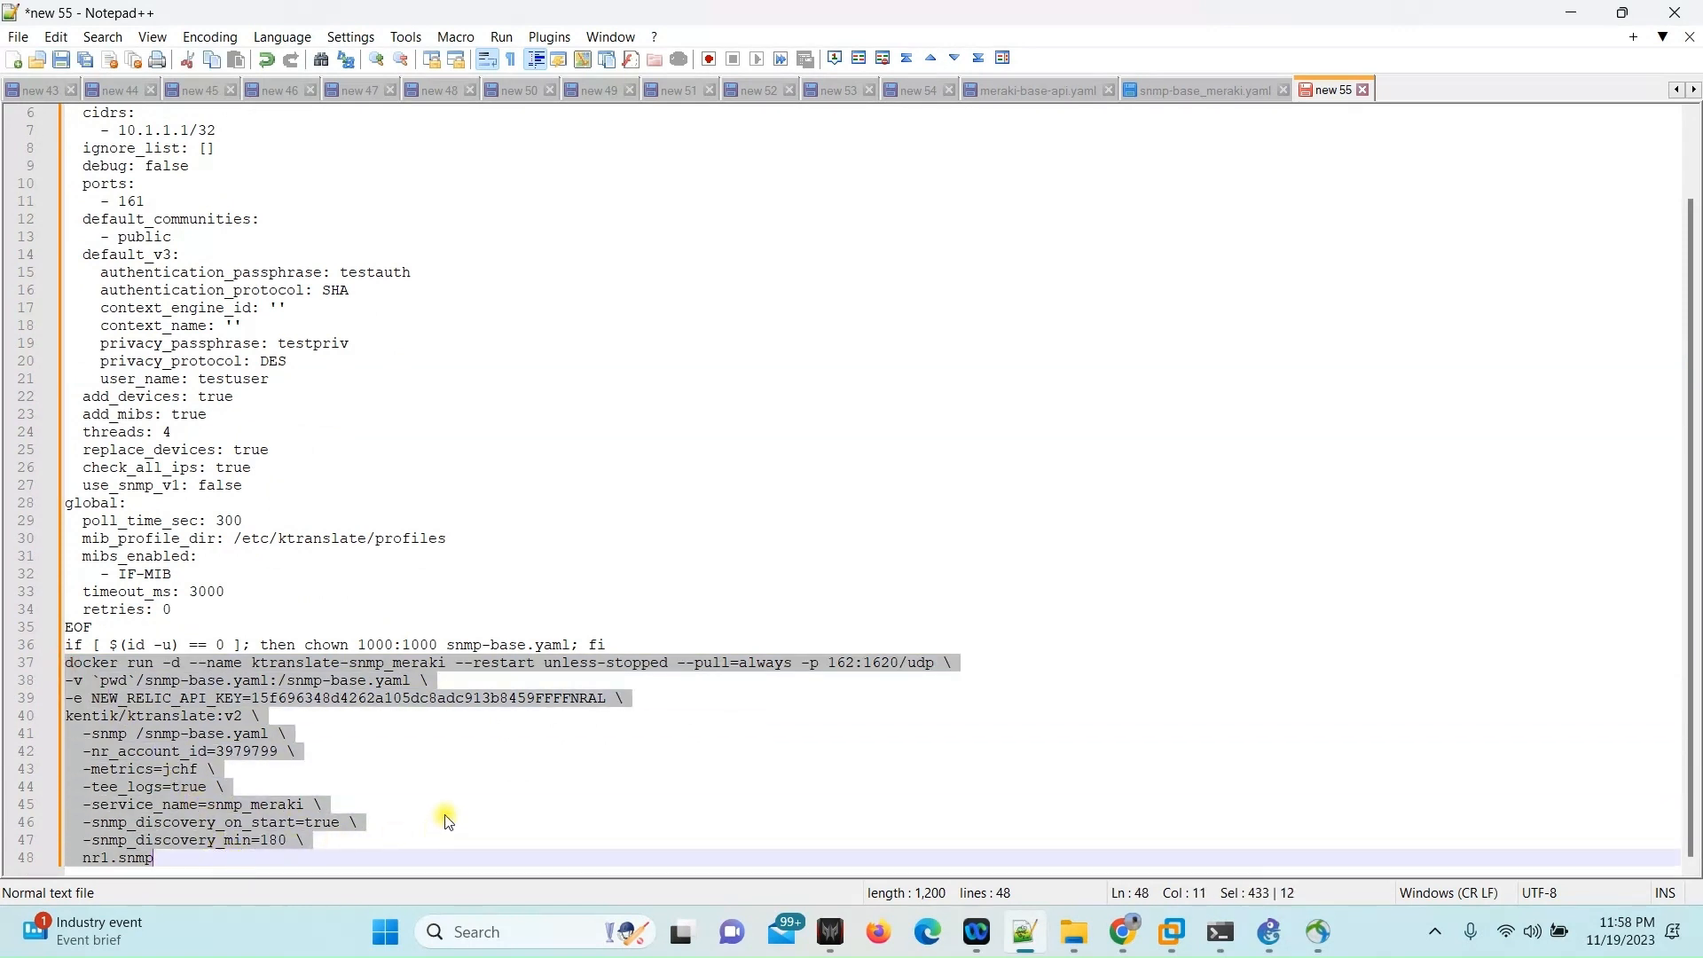
pyautogui.click(211, 680)
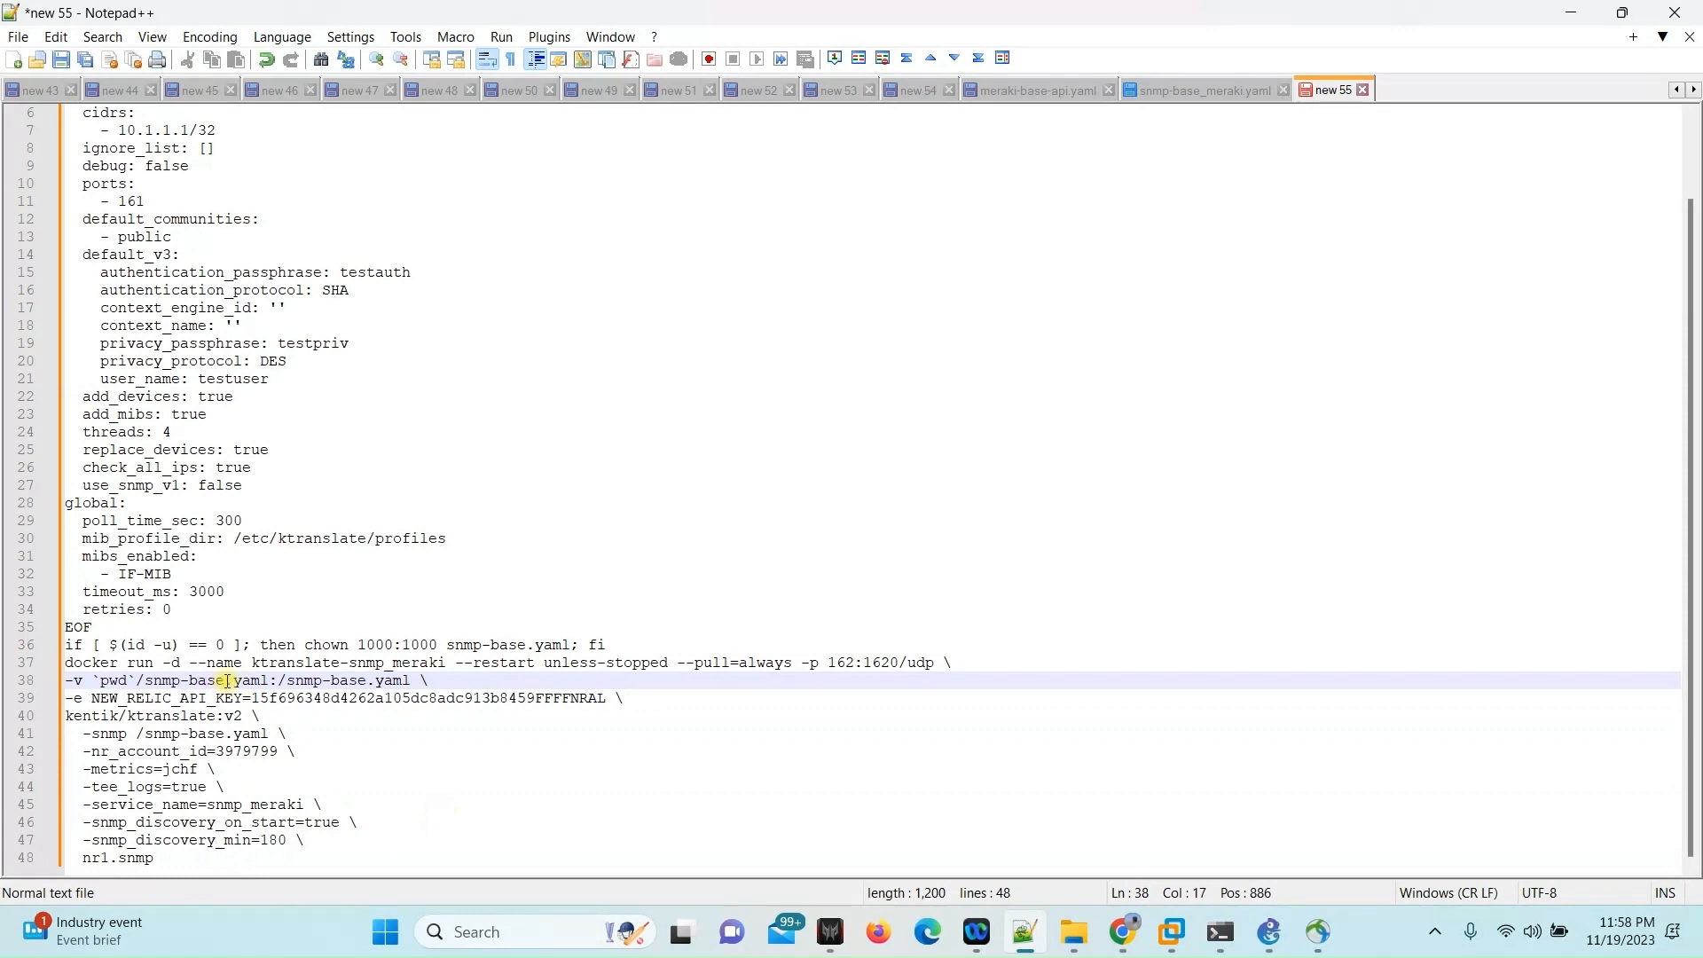
pyautogui.moveTo(1172, 932)
pyautogui.click(1227, 784)
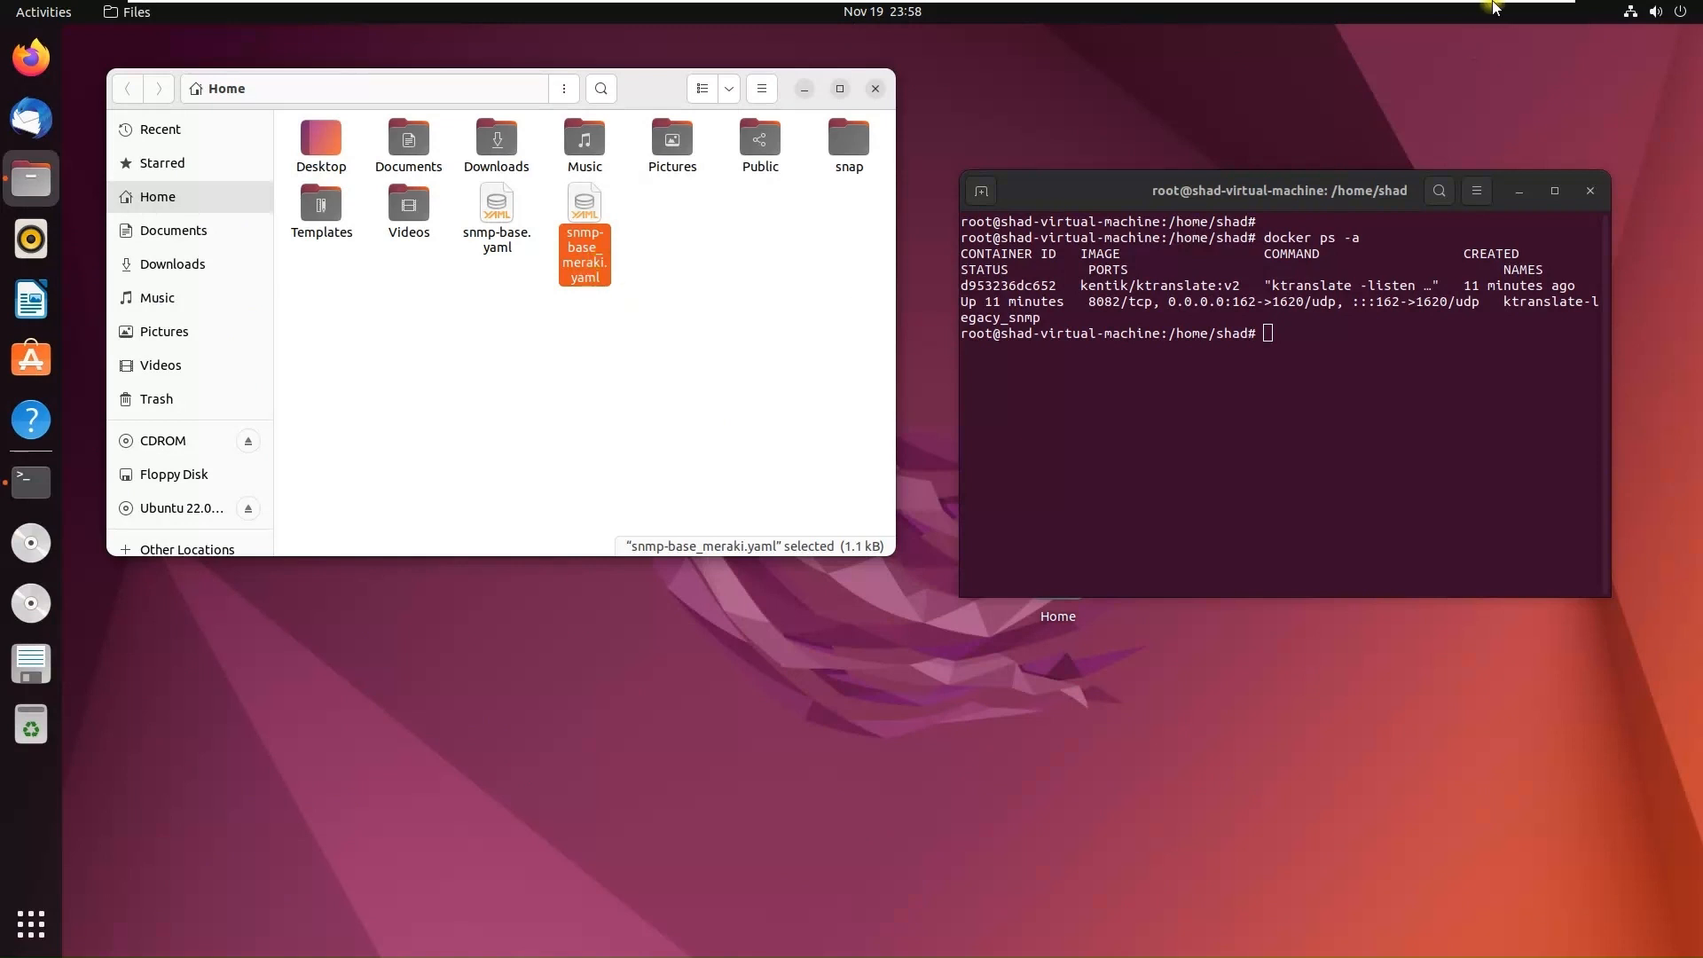
pyautogui.click(1493, 10)
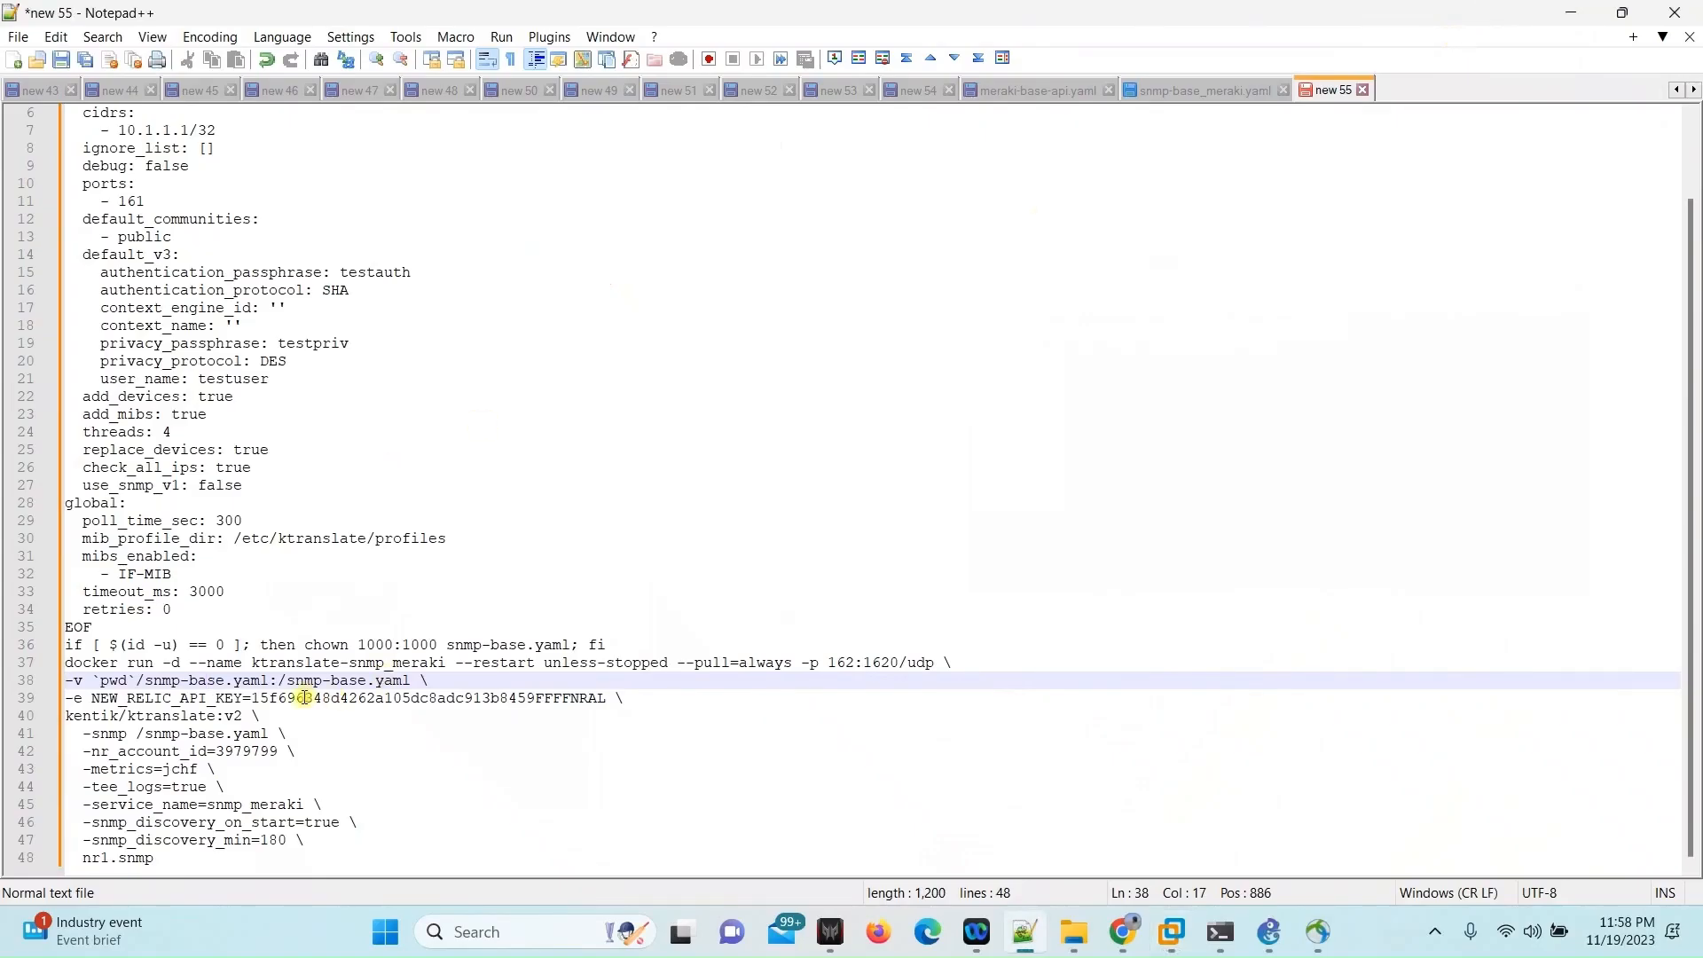
# - Change both file names in the docker run command's -v volume mapping to snmp-base_meraki.yaml
pyautogui.click(236, 681)
pyautogui.click(228, 680)
pyautogui.write('_meraki')
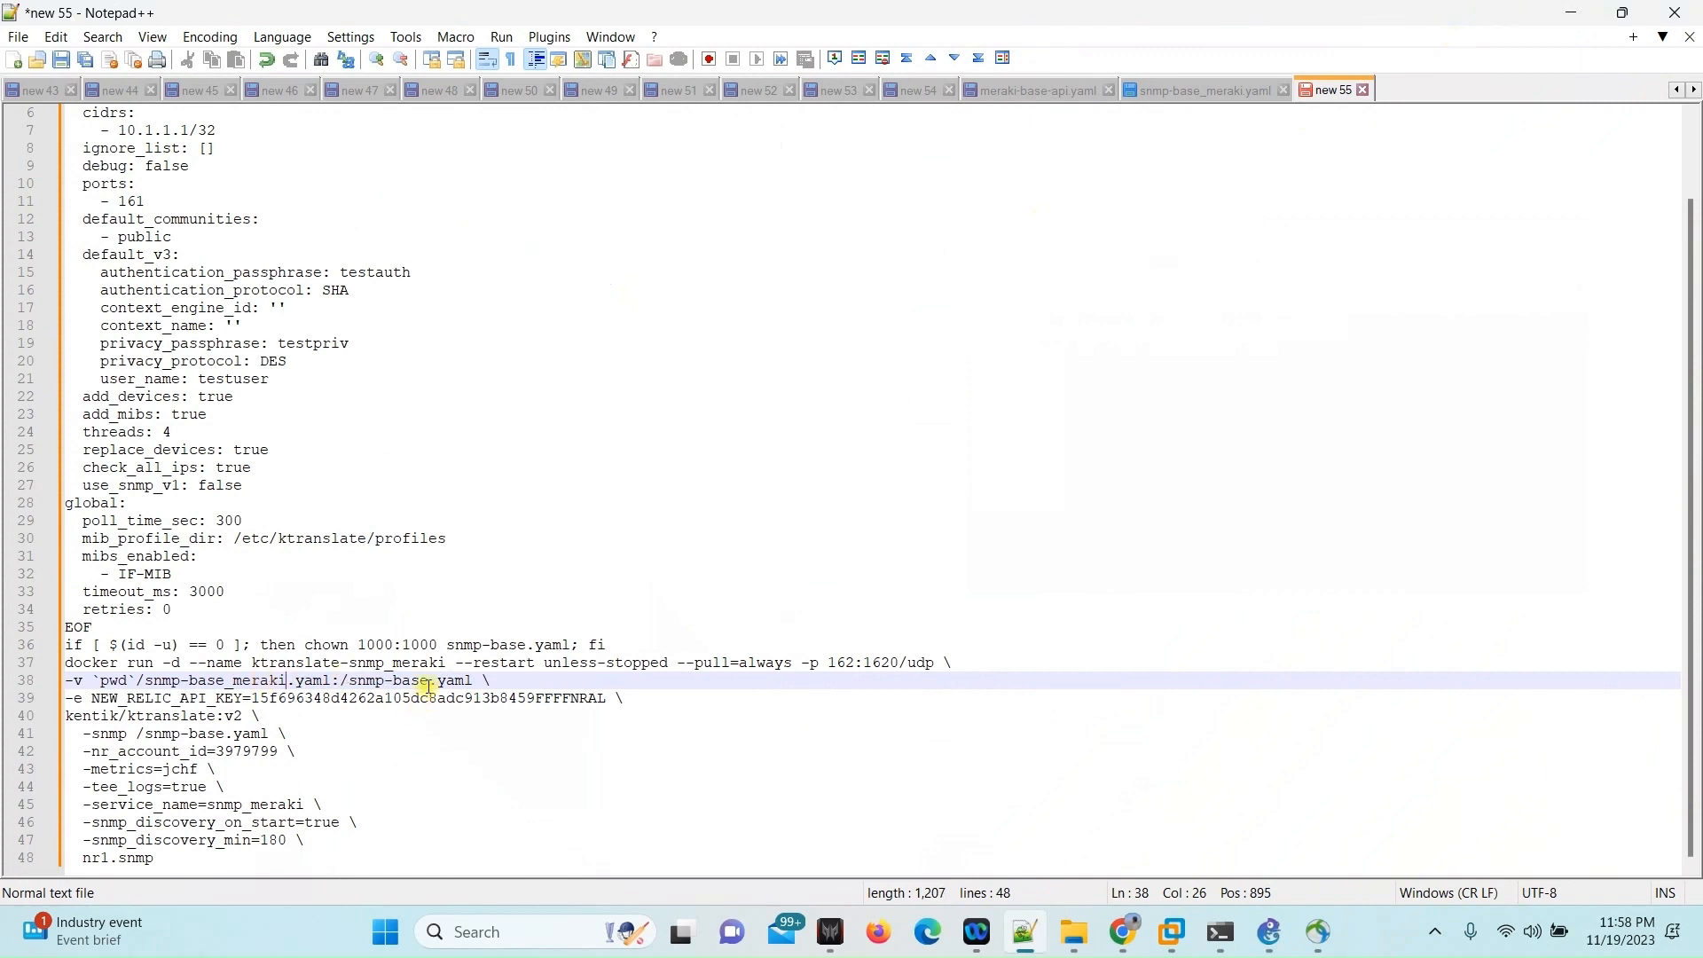
pyautogui.click(430, 681)
pyautogui.write('_meraki')
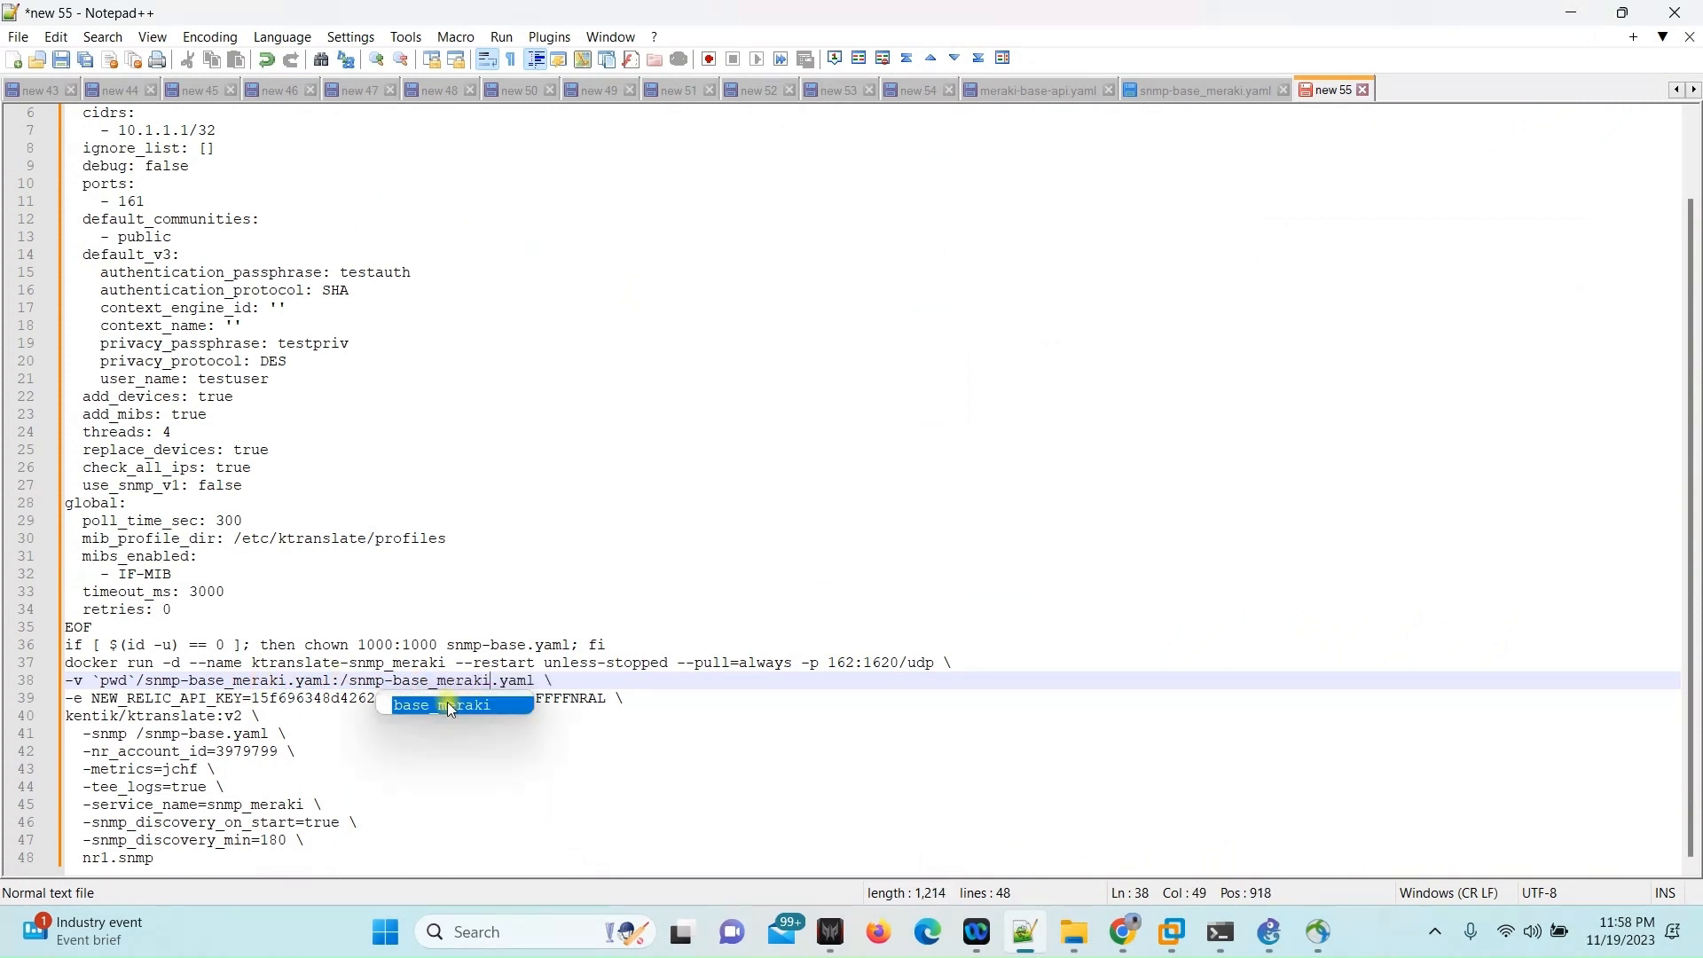
pyautogui.click(458, 785)
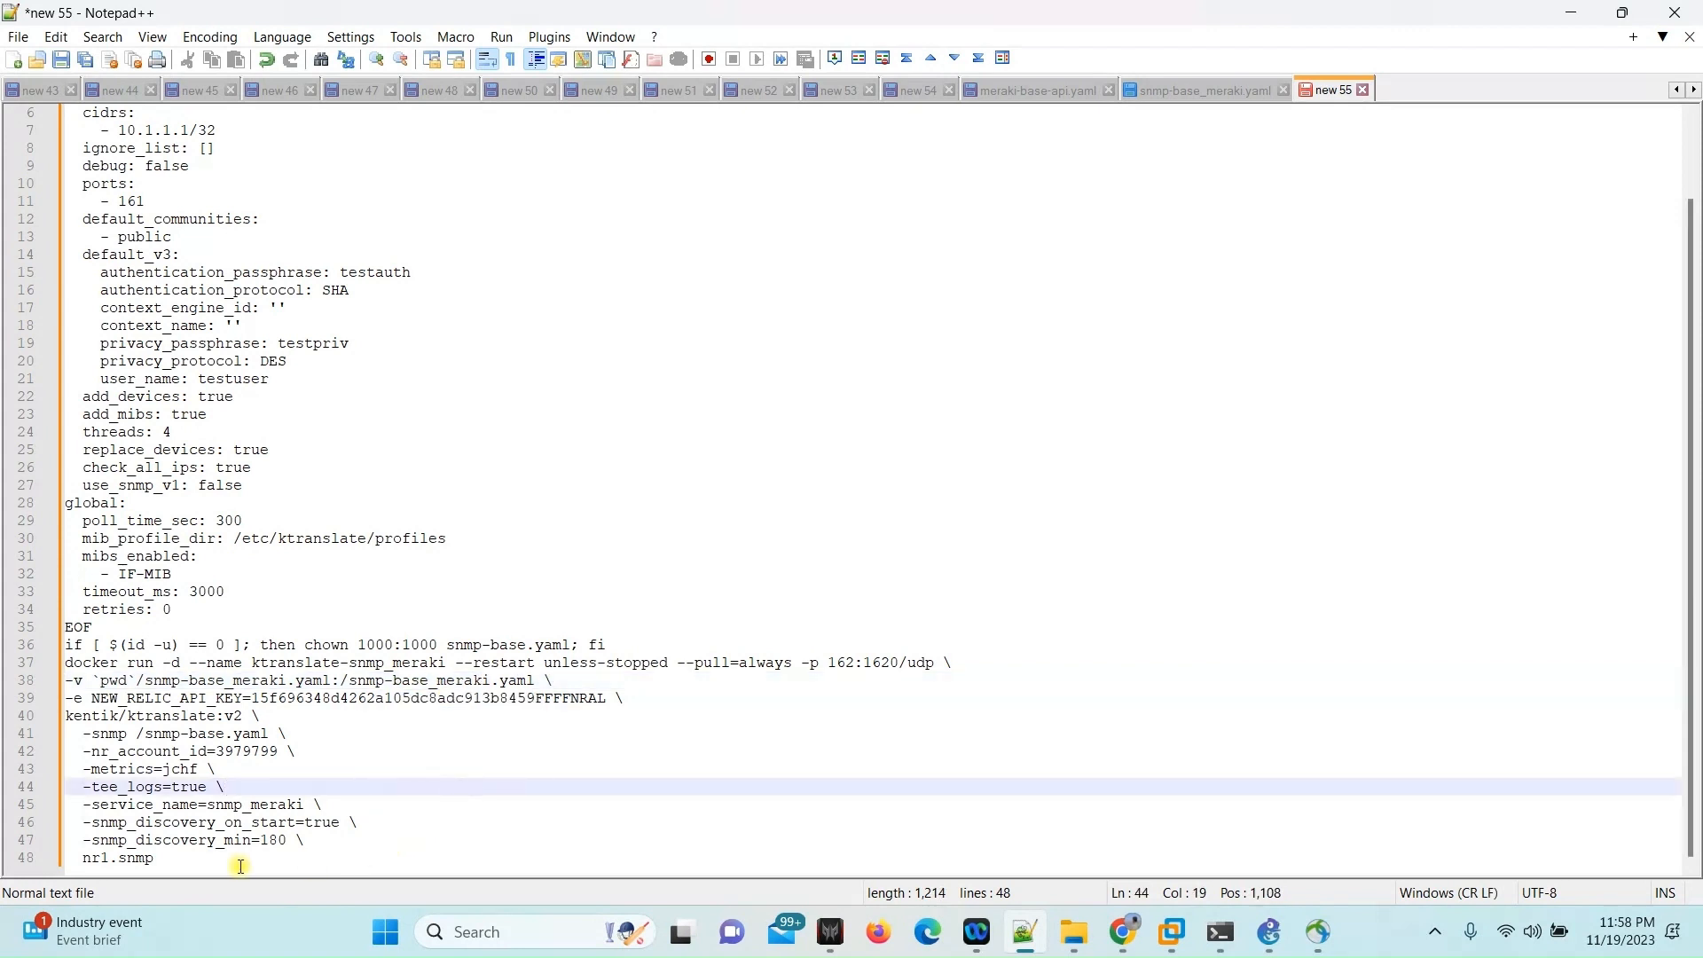
# - Change the docker run command's -snmp argument to /snmp-base_meraki.yaml
pyautogui.moveTo(187, 858); pyautogui.dragTo(62, 666)
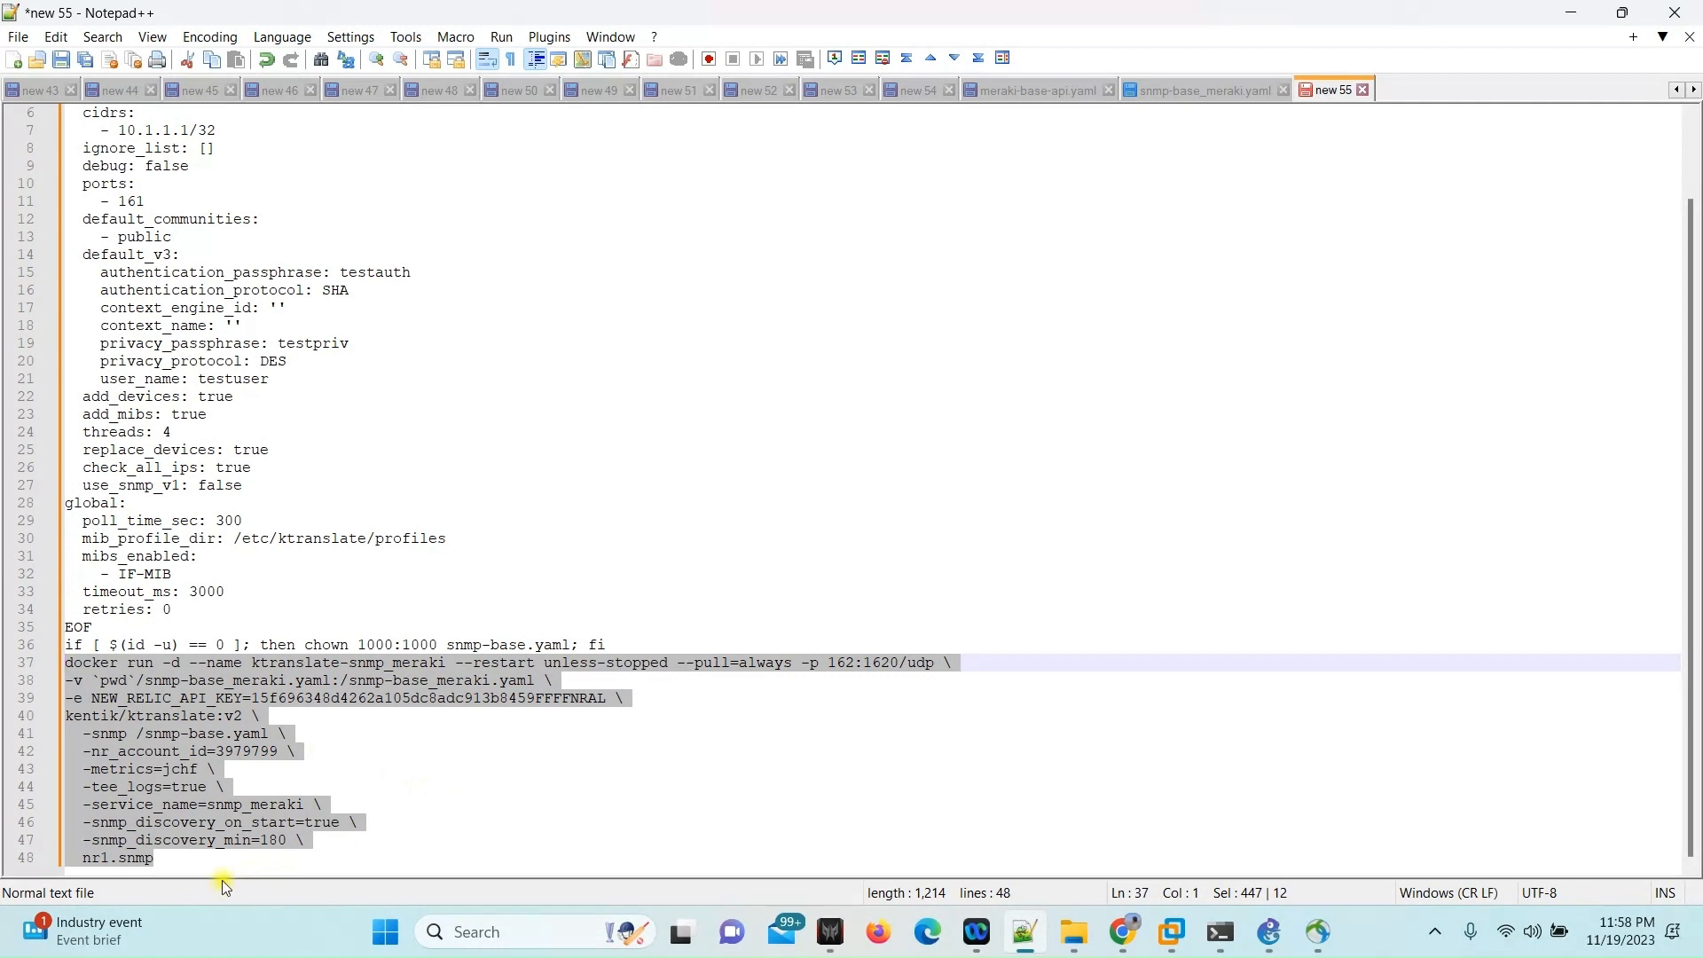
pyautogui.click(215, 856)
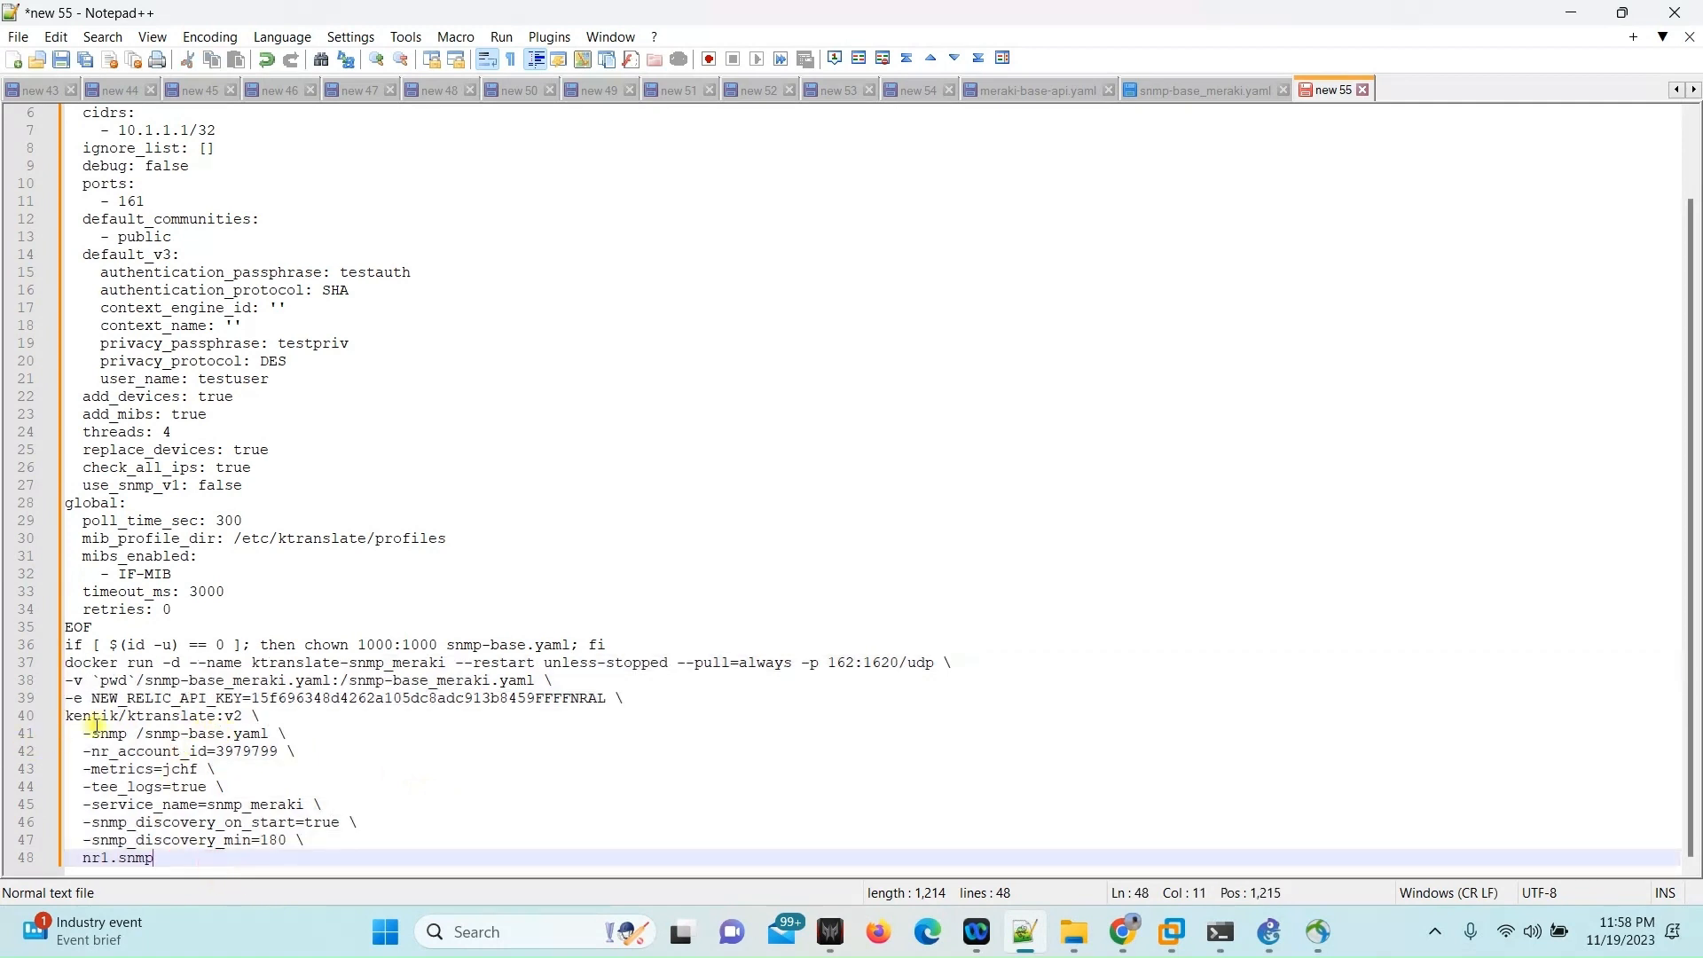
pyautogui.click(228, 733)
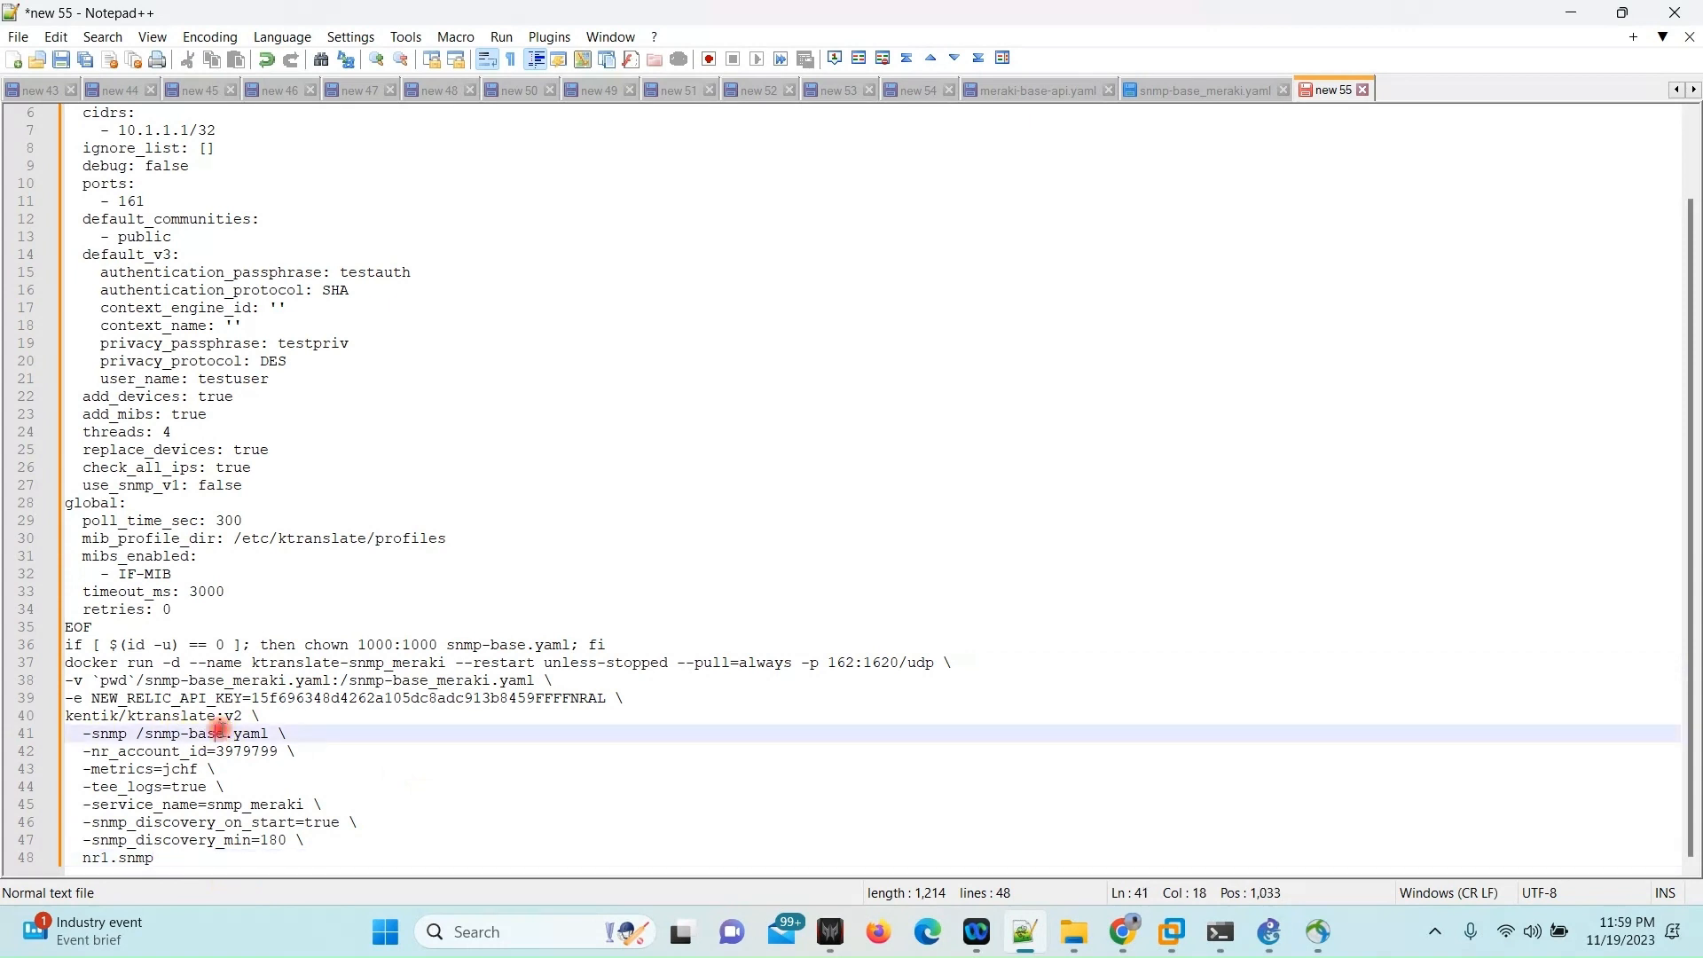
pyautogui.doubleClick(227, 732)
pyautogui.click(228, 732)
pyautogui.write('_meraki')
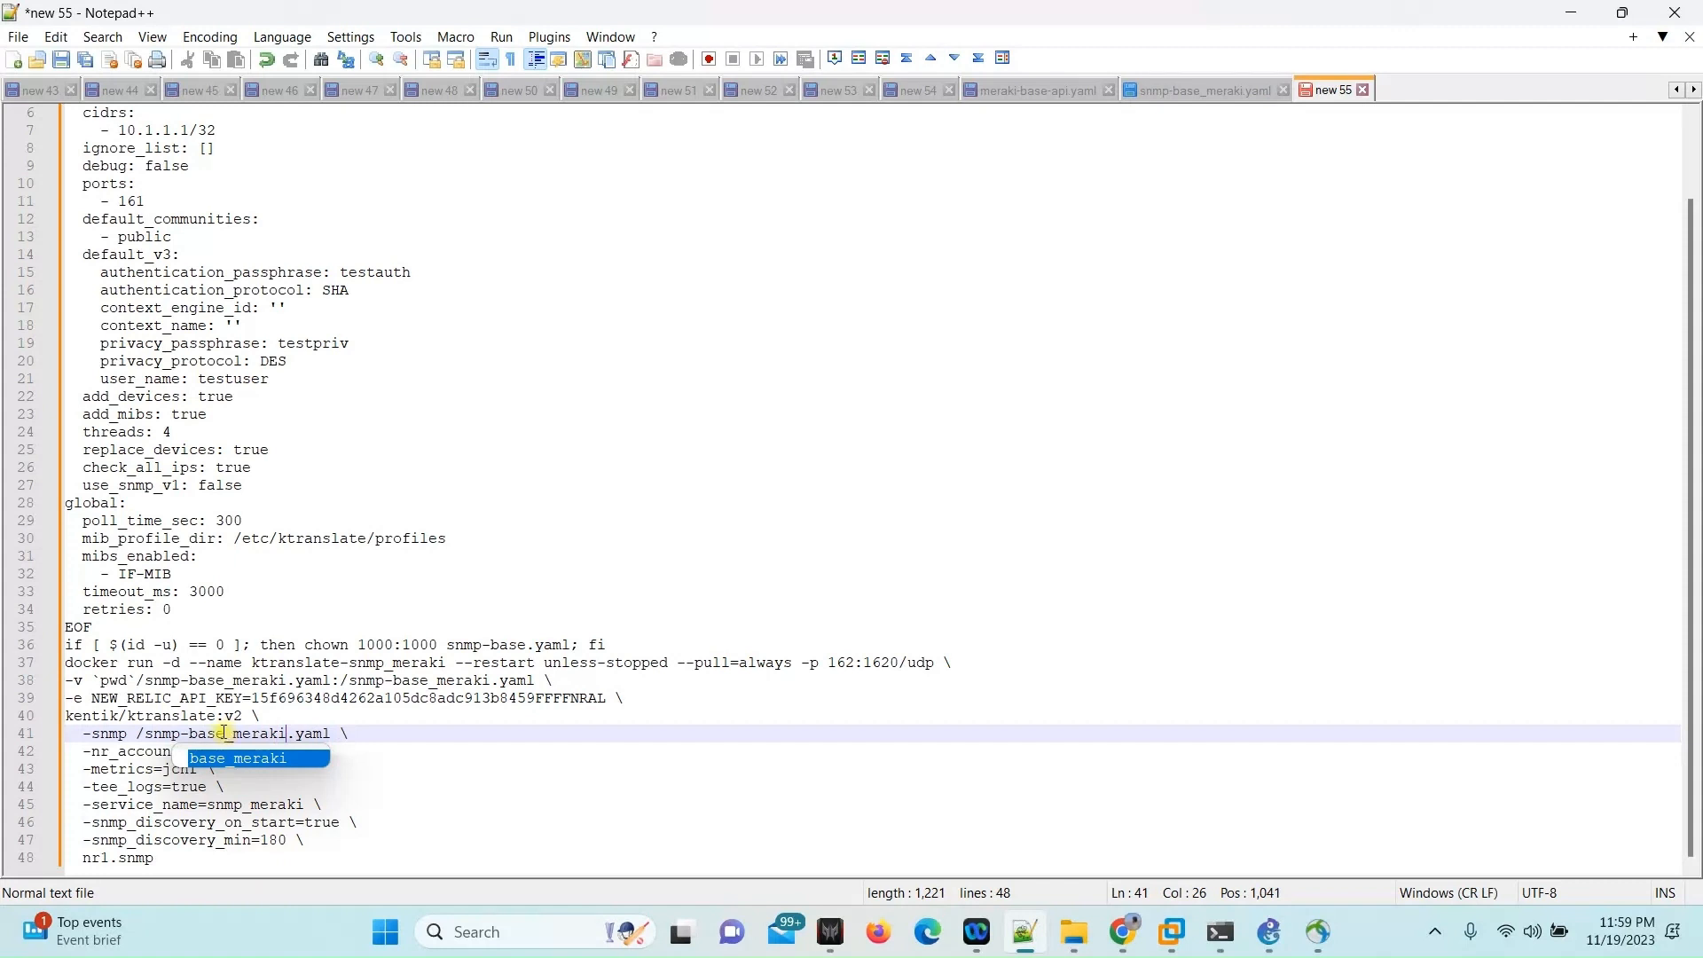
pyautogui.click(483, 789)
# - Copy the edited docker run command, including its New Relic API key, and run it in the Ubuntu virtual machine's terminal
pyautogui.moveTo(158, 858); pyautogui.dragTo(54, 665)
pyautogui.hotkey('ctrl', 'c')
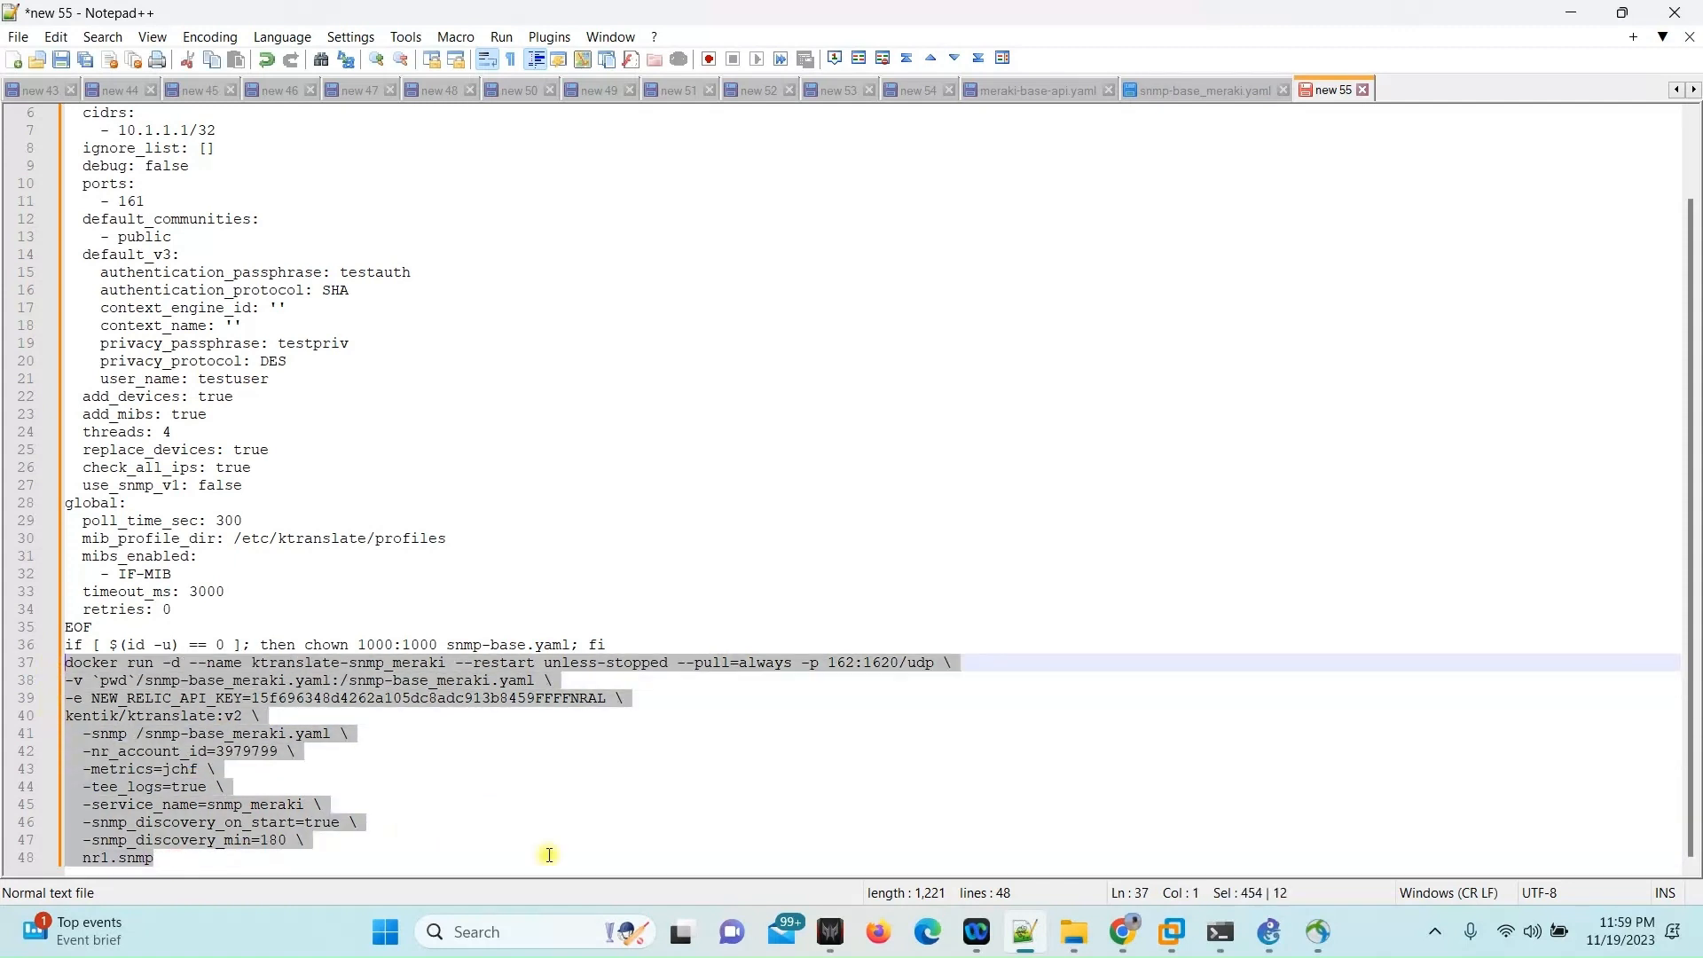
pyautogui.click(1173, 932)
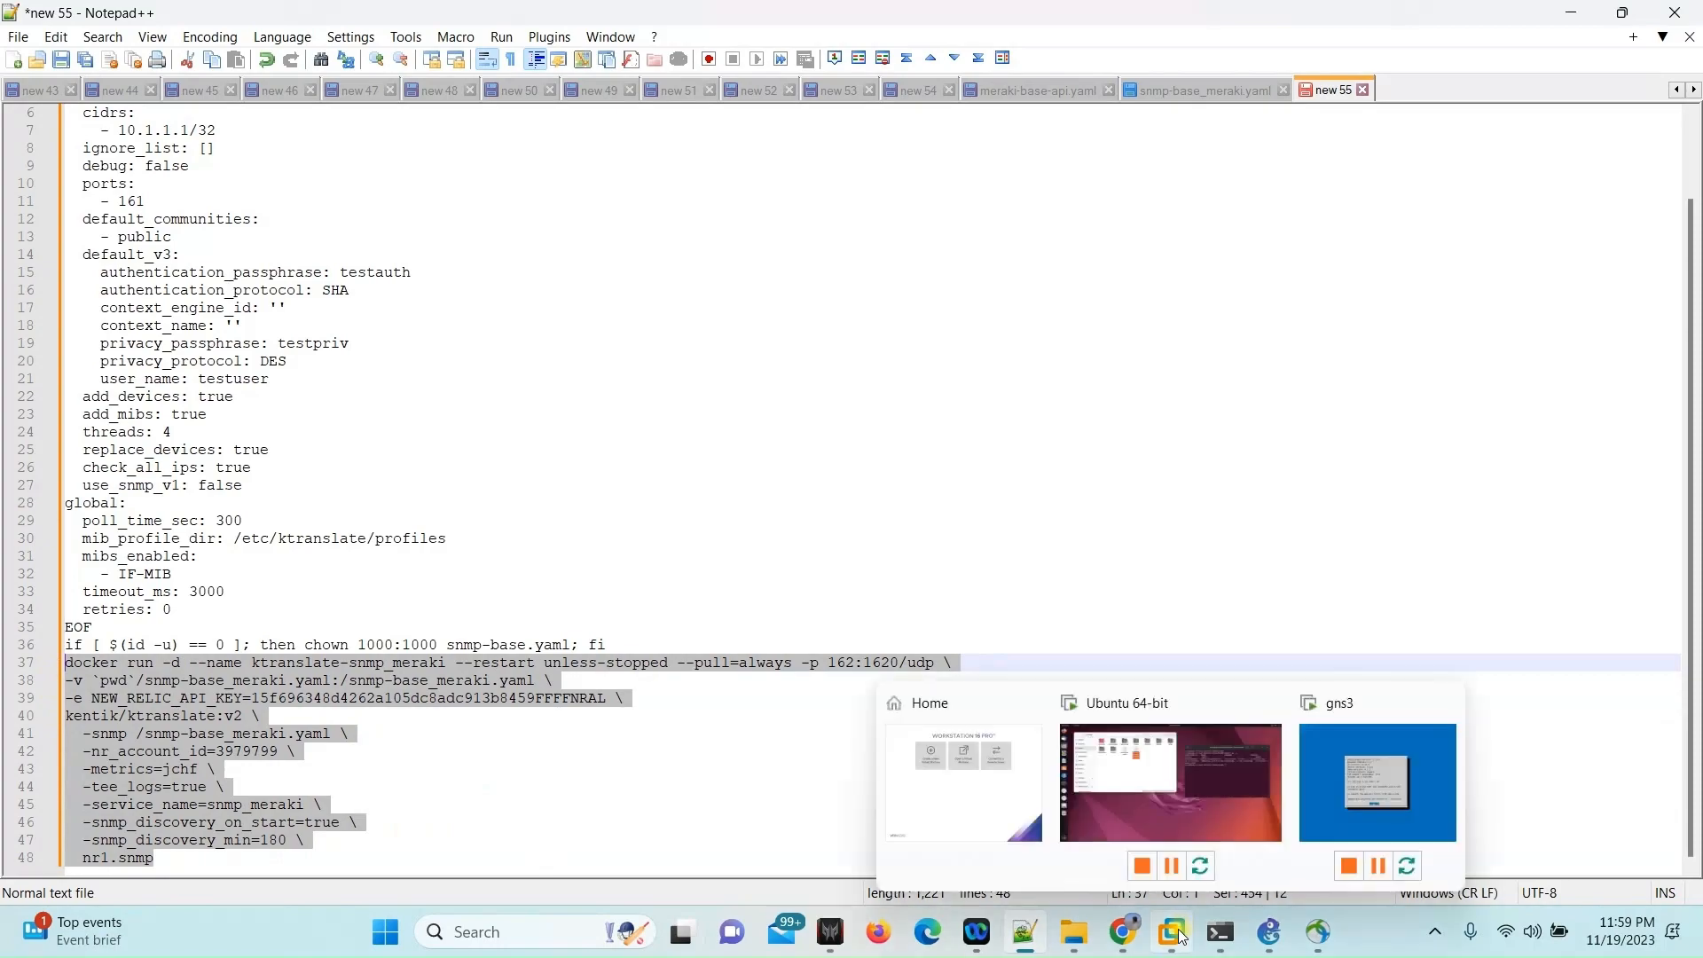
pyautogui.click(1210, 782)
pyautogui.rightClick(1164, 458)
pyautogui.click(1188, 517)
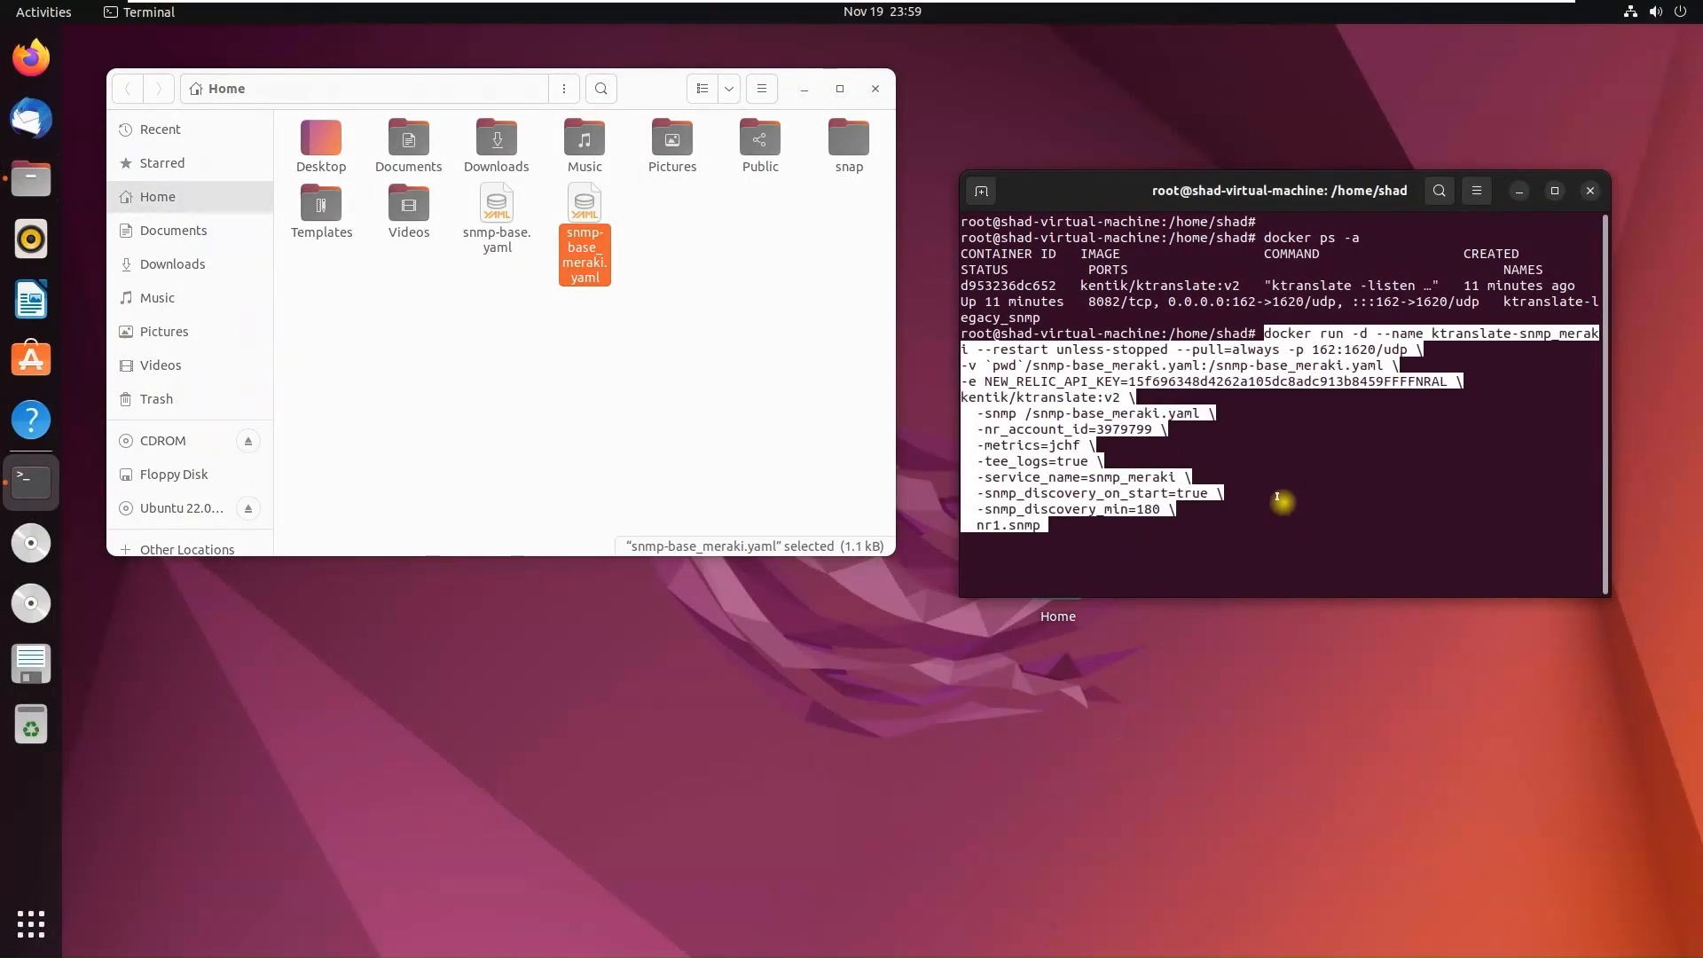
pyautogui.press('Return')
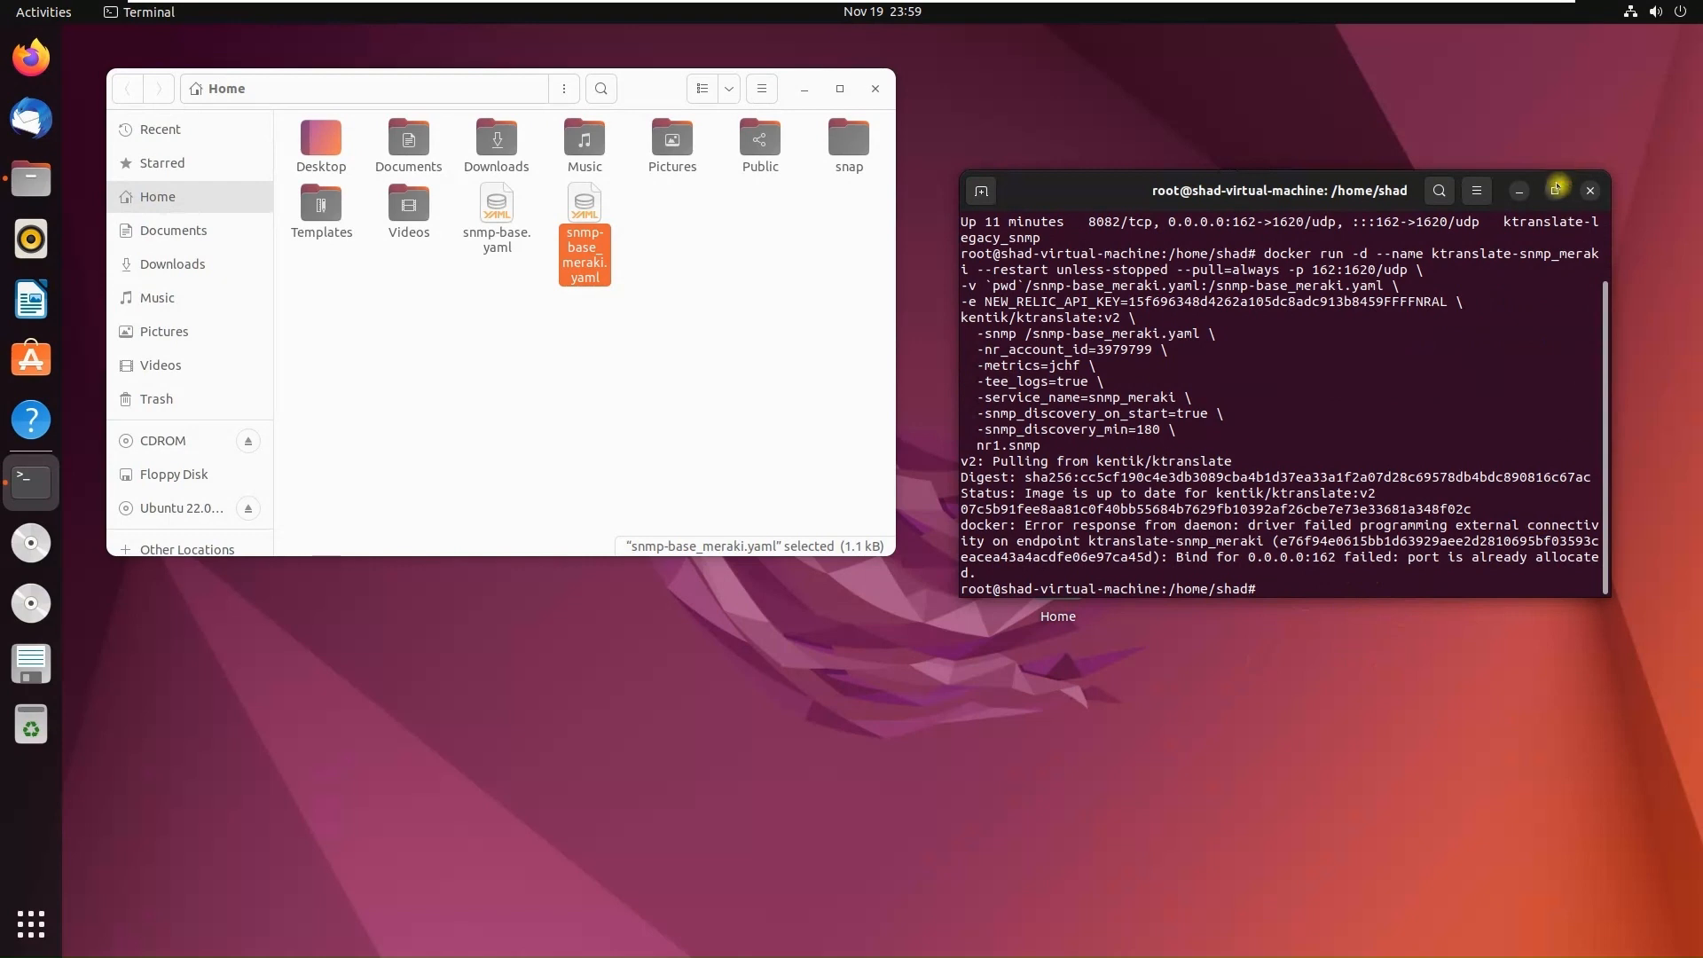
# - Maximize the terminal and examine the docker daemon's response together with the ports used by the ktranslate-legacy_snmp container
pyautogui.click(1555, 192)
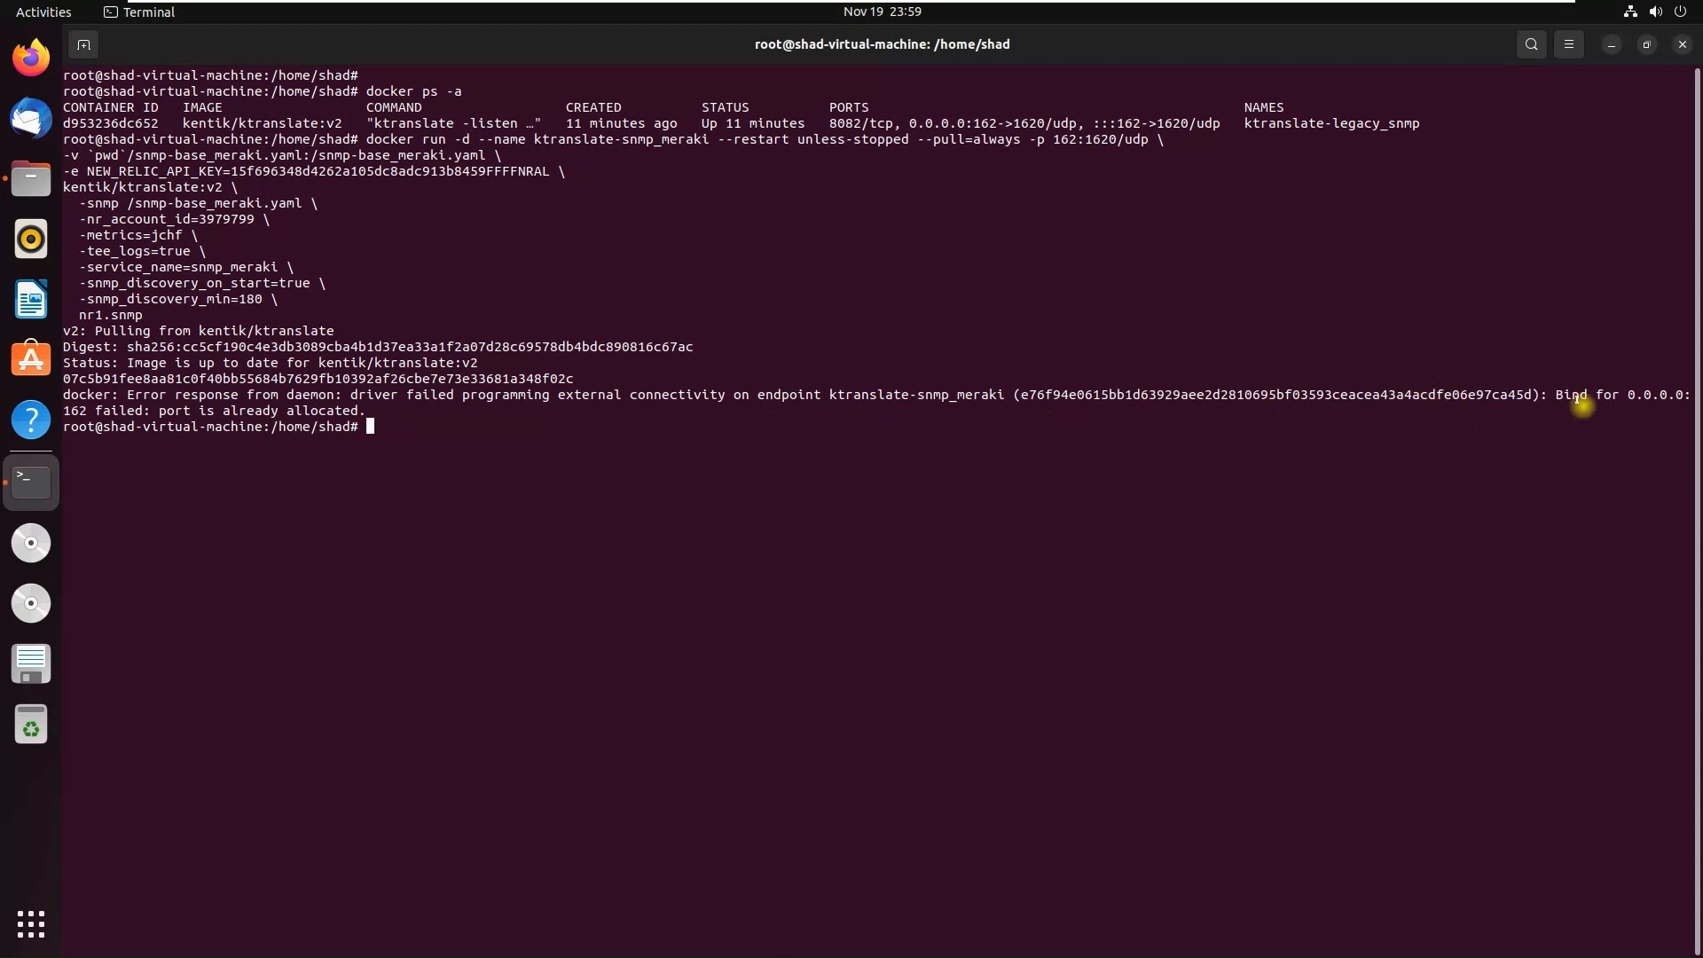
pyautogui.moveTo(1566, 396); pyautogui.dragTo(1682, 395)
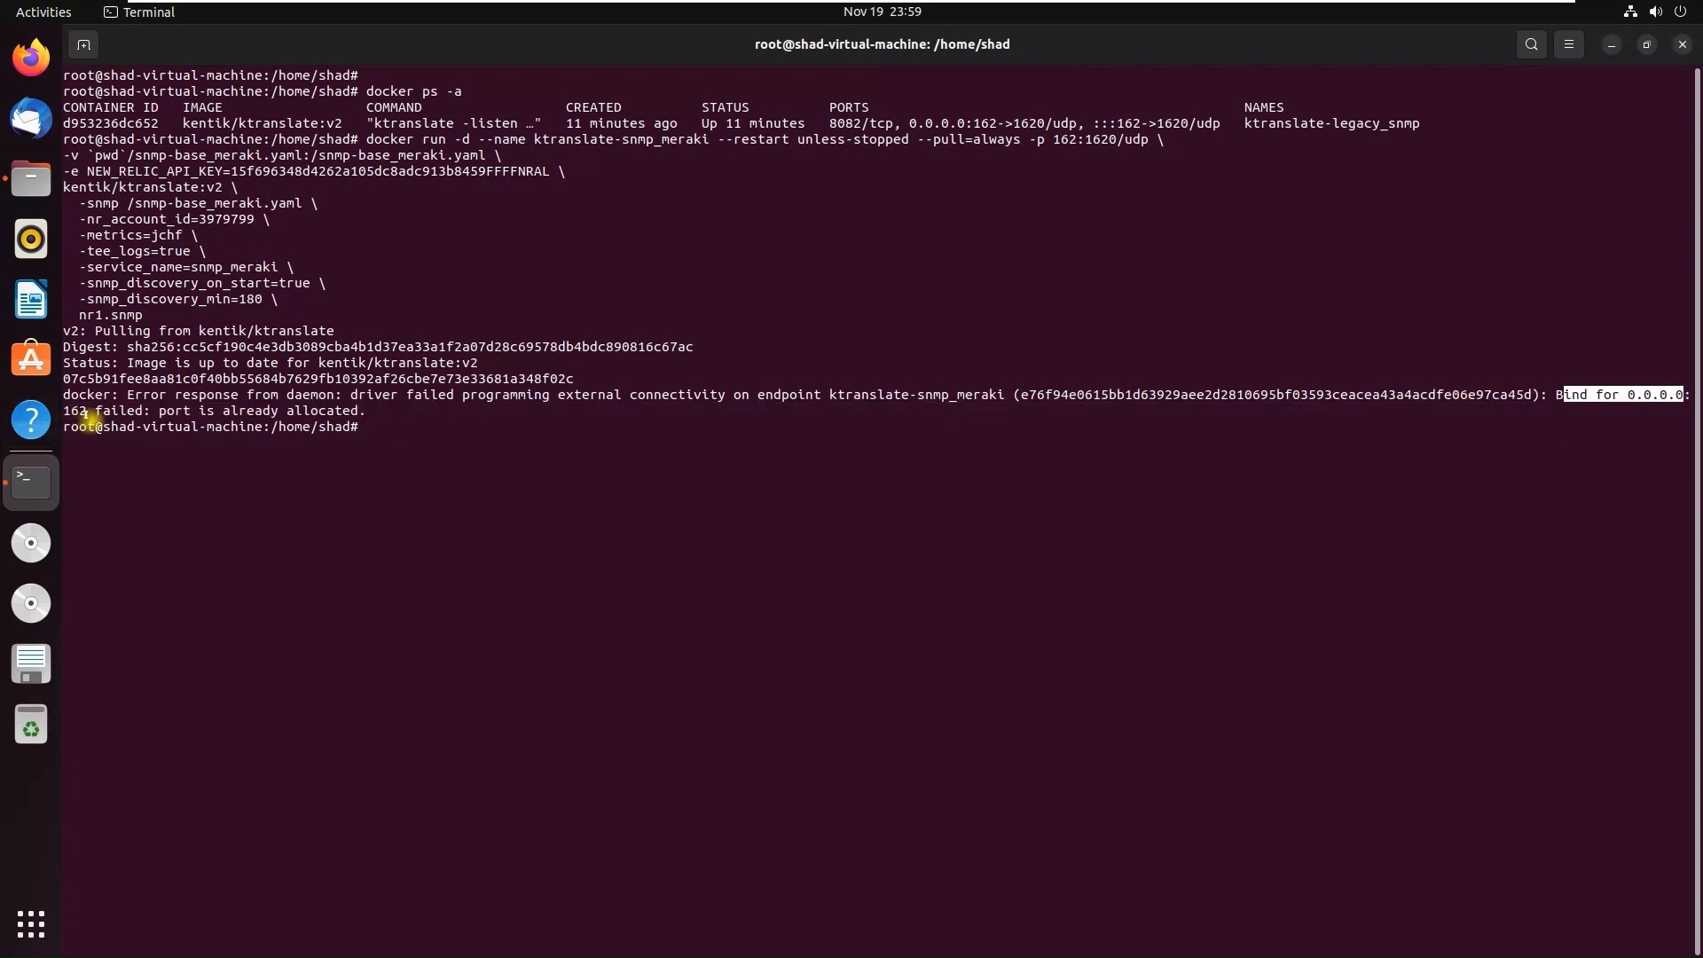
pyautogui.moveTo(152, 411); pyautogui.dragTo(342, 411)
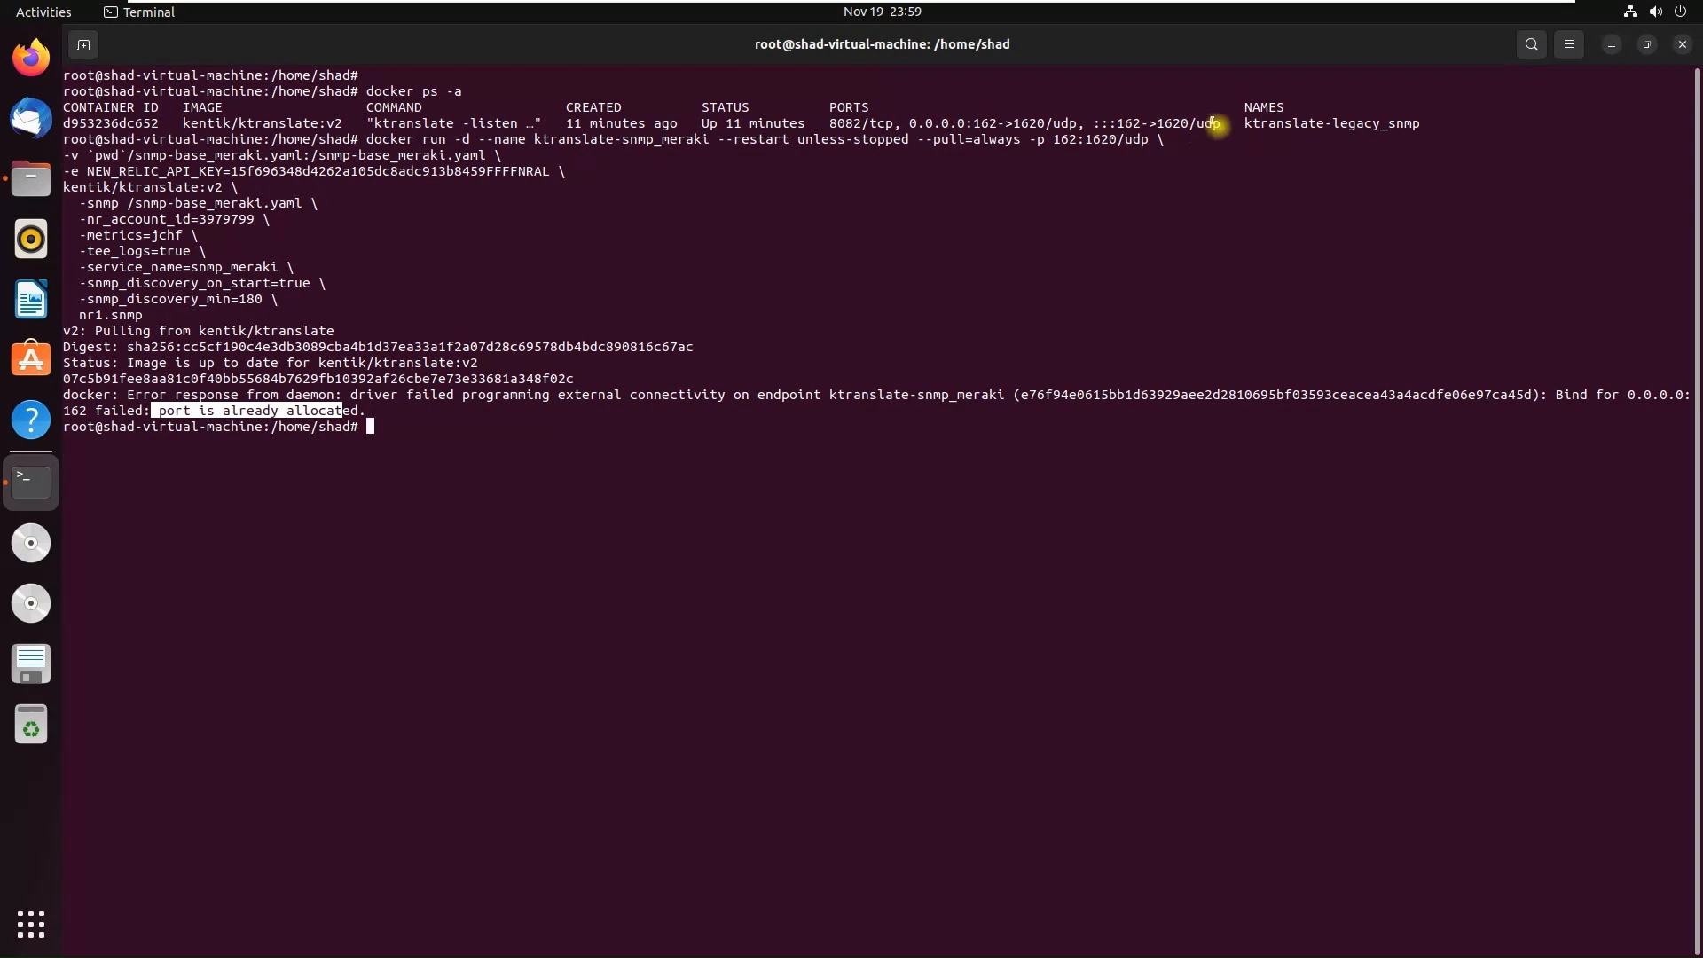
pyautogui.moveTo(1228, 123); pyautogui.dragTo(827, 123)
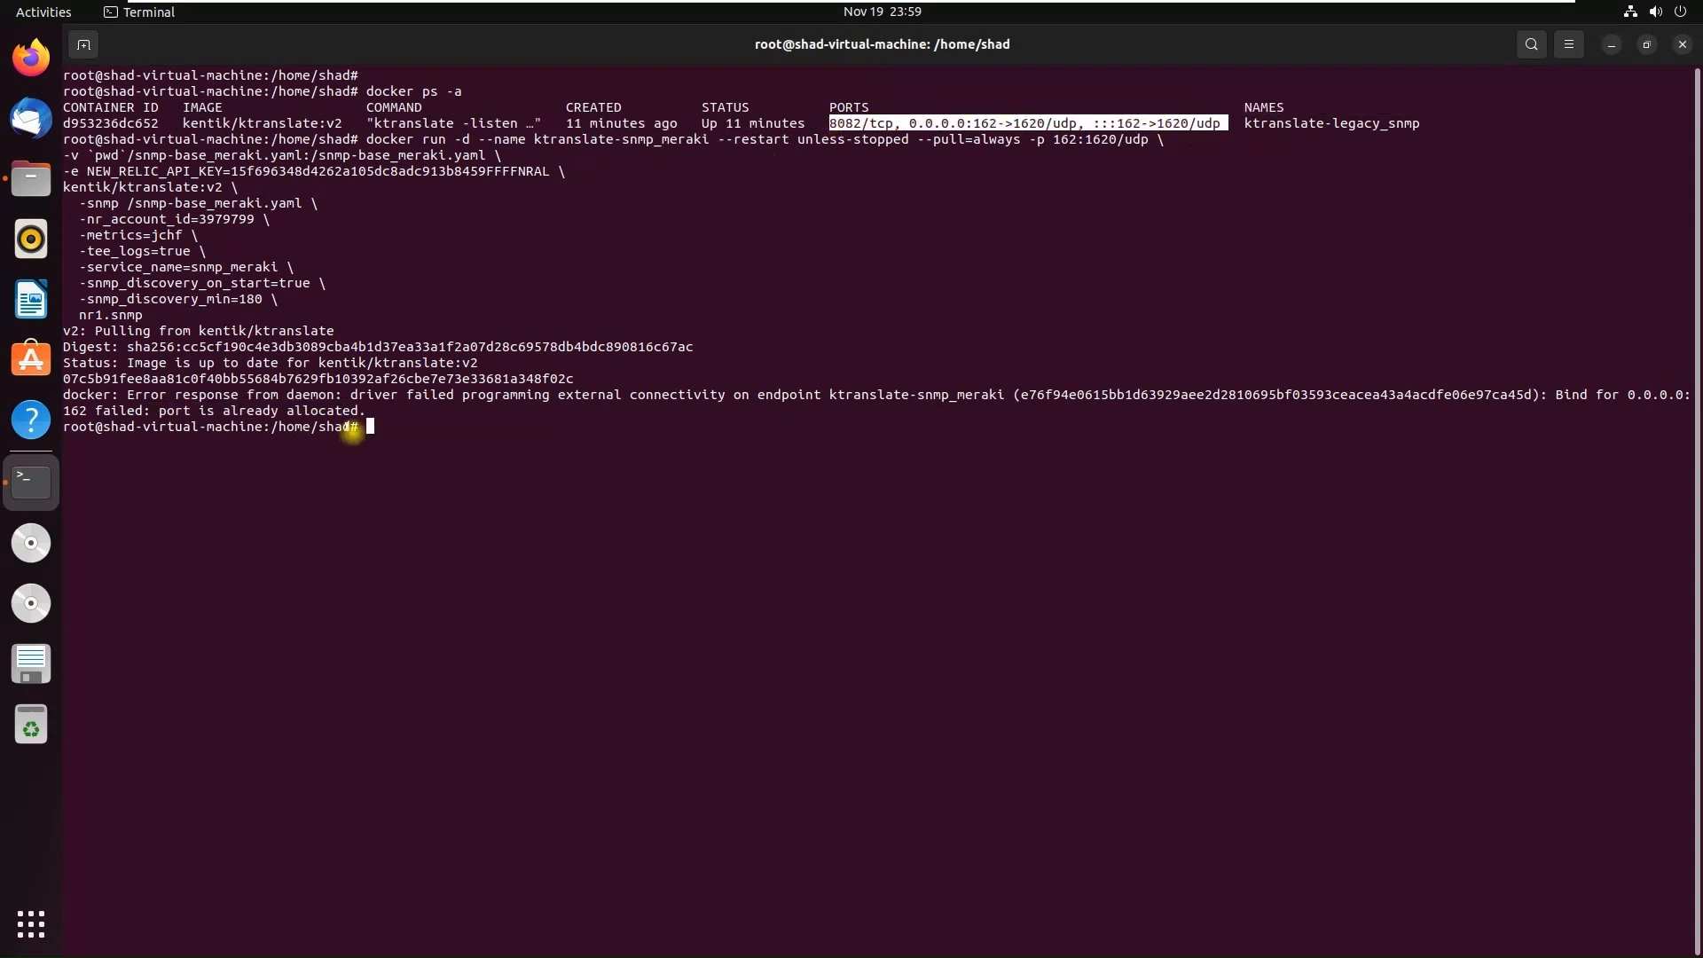
pyautogui.moveTo(365, 413); pyautogui.dragTo(84, 397)
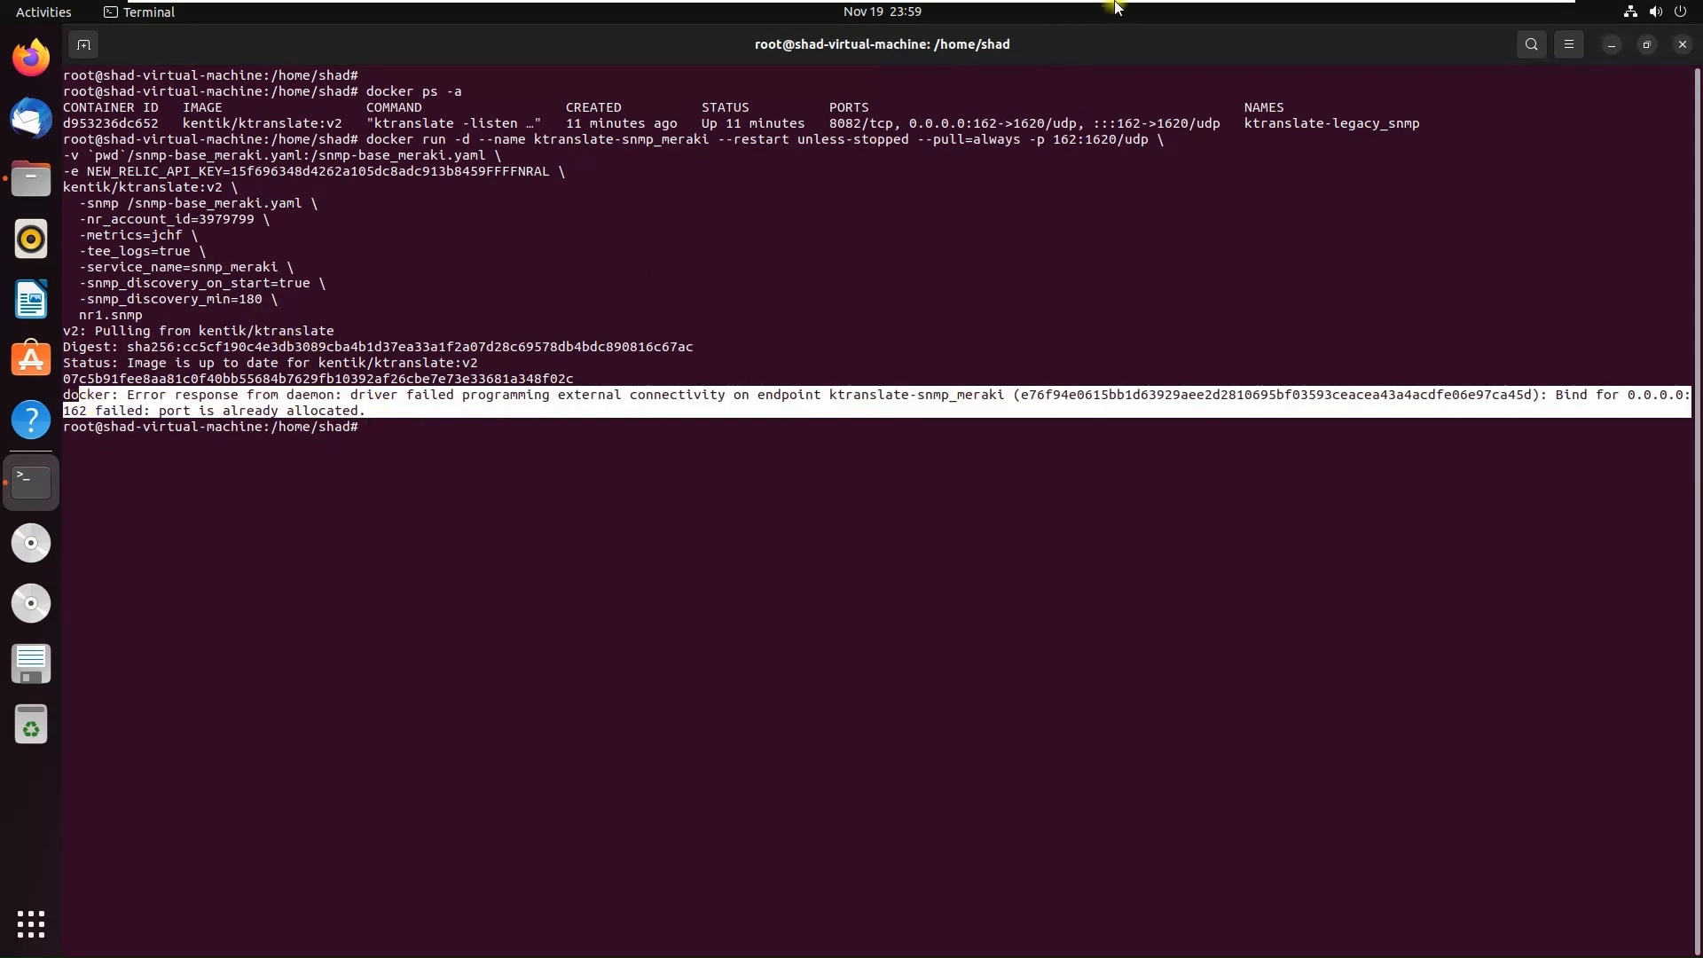
pyautogui.moveTo(1115, 5)
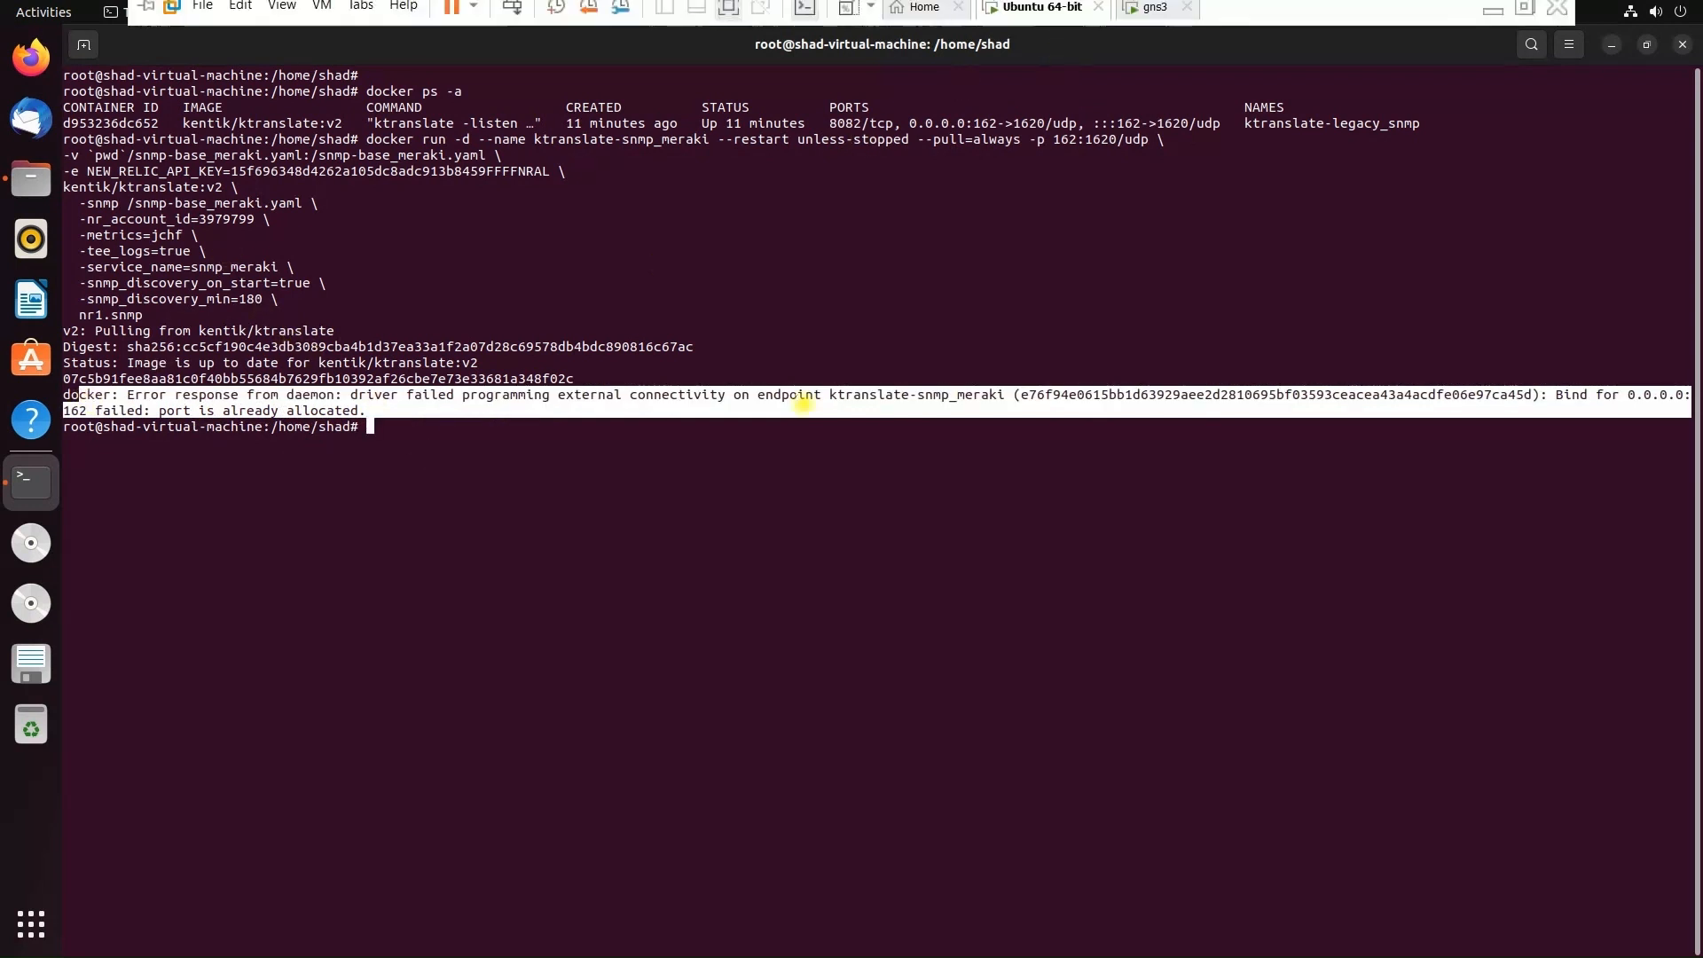
# - Recall the ktranslate-snmp_meraki docker run command, remove its -p 162:1620/udp option and try to run it again
pyautogui.click(753, 631)
pyautogui.press('Up')
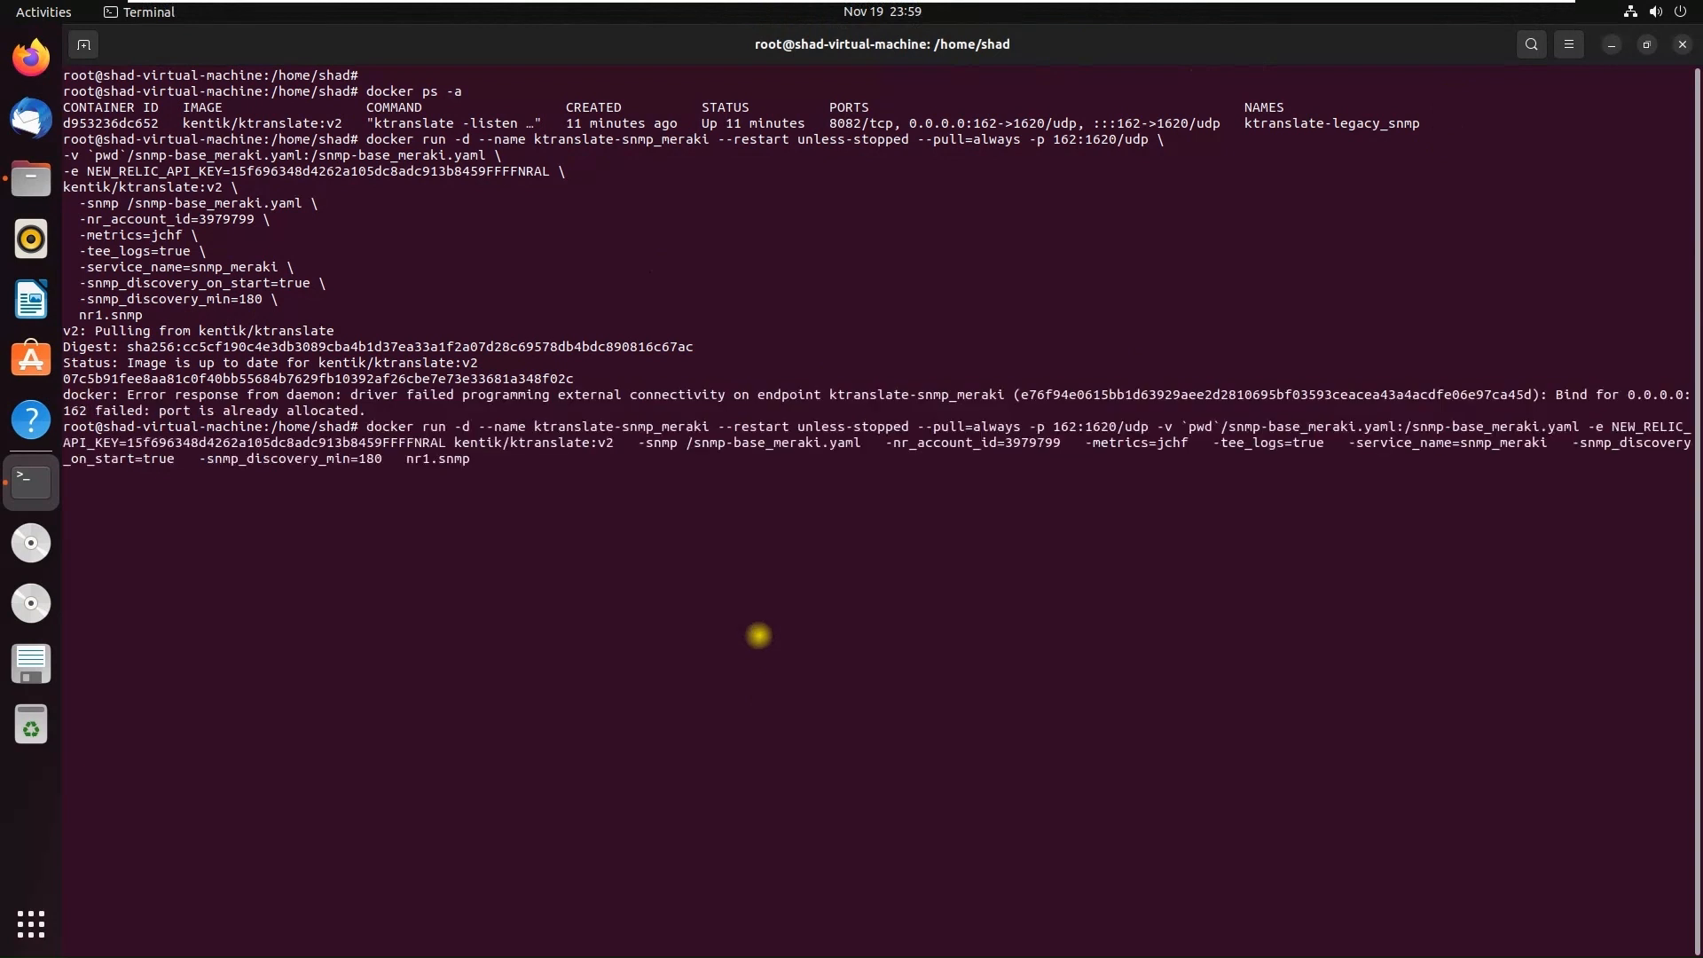
pyautogui.press('Left')
pyautogui.press('Left')
pyautogui.press('Left')
pyautogui.press('Left')
pyautogui.press('Left')
pyautogui.press('Left')
pyautogui.press('Left')
pyautogui.press('Left')
pyautogui.press('Left')
pyautogui.press('Left')
pyautogui.press('Left')
pyautogui.press('Left')
pyautogui.press('Left')
pyautogui.press('Left')
pyautogui.press('Left')
pyautogui.press('Left')
pyautogui.press('Left')
pyautogui.press('Left')
pyautogui.press('Left')
pyautogui.press('Left')
pyautogui.press('Left')
pyautogui.press('Left')
pyautogui.press('Left')
pyautogui.press('Left')
pyautogui.press('Left')
pyautogui.press('Left')
pyautogui.press('Left')
pyautogui.press('Left')
pyautogui.press('Left')
pyautogui.press('Left')
pyautogui.press('Left')
pyautogui.press('Left')
pyautogui.press('Left')
pyautogui.press('Left')
pyautogui.press('Left')
pyautogui.press('Left')
pyautogui.press('Left')
pyautogui.press('Left')
pyautogui.press('Left')
pyautogui.press('Left')
pyautogui.press('Left')
pyautogui.press('Left')
pyautogui.press('Left')
pyautogui.press('Left')
pyautogui.press('Left')
pyautogui.press('Left')
pyautogui.press('Left')
pyautogui.press('Left')
pyautogui.press('Left')
pyautogui.press('Left')
pyautogui.press('Left')
pyautogui.press('Left')
pyautogui.press('Left')
pyautogui.press('Left')
pyautogui.press('Left')
pyautogui.press('Left')
pyautogui.press('Left')
pyautogui.press('Left')
pyautogui.press('Left')
pyautogui.press('Left')
pyautogui.press('Left')
pyautogui.press('Left')
pyautogui.press('Left')
pyautogui.press('Left')
pyautogui.press('Left')
pyautogui.press('Left')
pyautogui.press('Left')
pyautogui.press('Left')
pyautogui.press('Left')
pyautogui.press('Left')
pyautogui.press('Left')
pyautogui.press('Left')
pyautogui.press('Left')
pyautogui.press('Left')
pyautogui.press('Left')
pyautogui.press('Left')
pyautogui.press('Left')
pyautogui.press('Left')
pyautogui.press('BackSpace')
pyautogui.press('BackSpace')
pyautogui.press('BackSpace')
pyautogui.press('BackSpace')
pyautogui.press('BackSpace')
pyautogui.press('BackSpace')
pyautogui.press('BackSpace')
pyautogui.press('BackSpace')
pyautogui.press('BackSpace')
pyautogui.press('BackSpace')
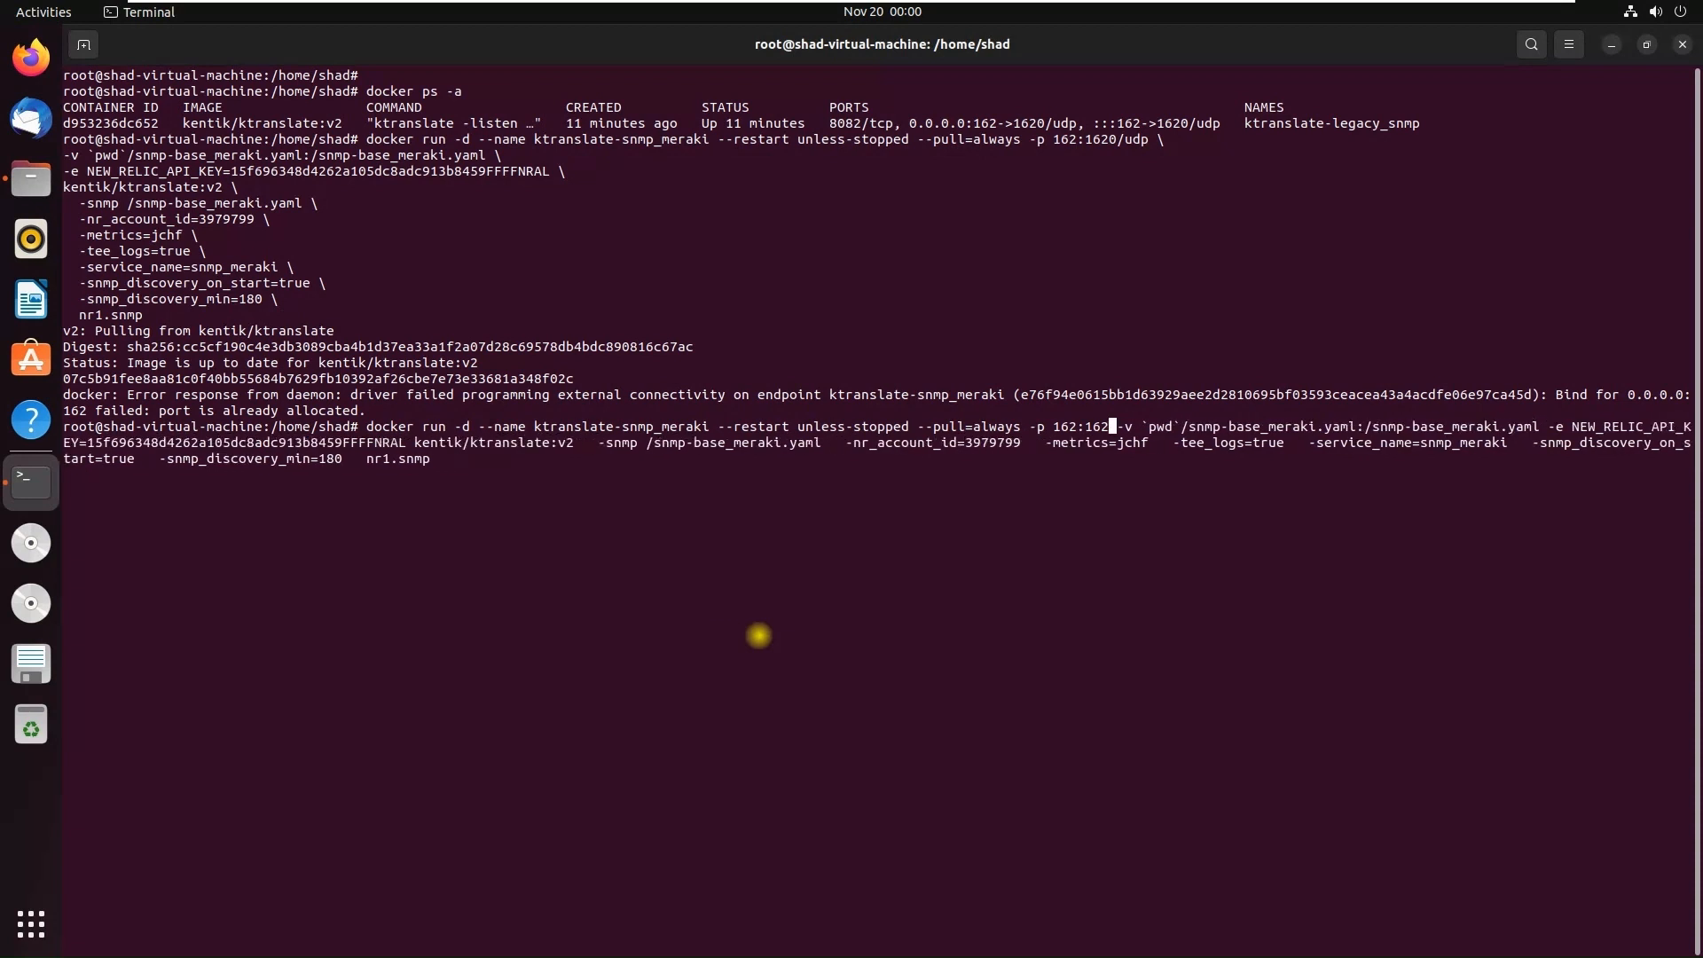
pyautogui.press('BackSpace')
pyautogui.press('BackSpace')
pyautogui.press('BackSpace')
pyautogui.press('BackSpace')
pyautogui.press('BackSpace')
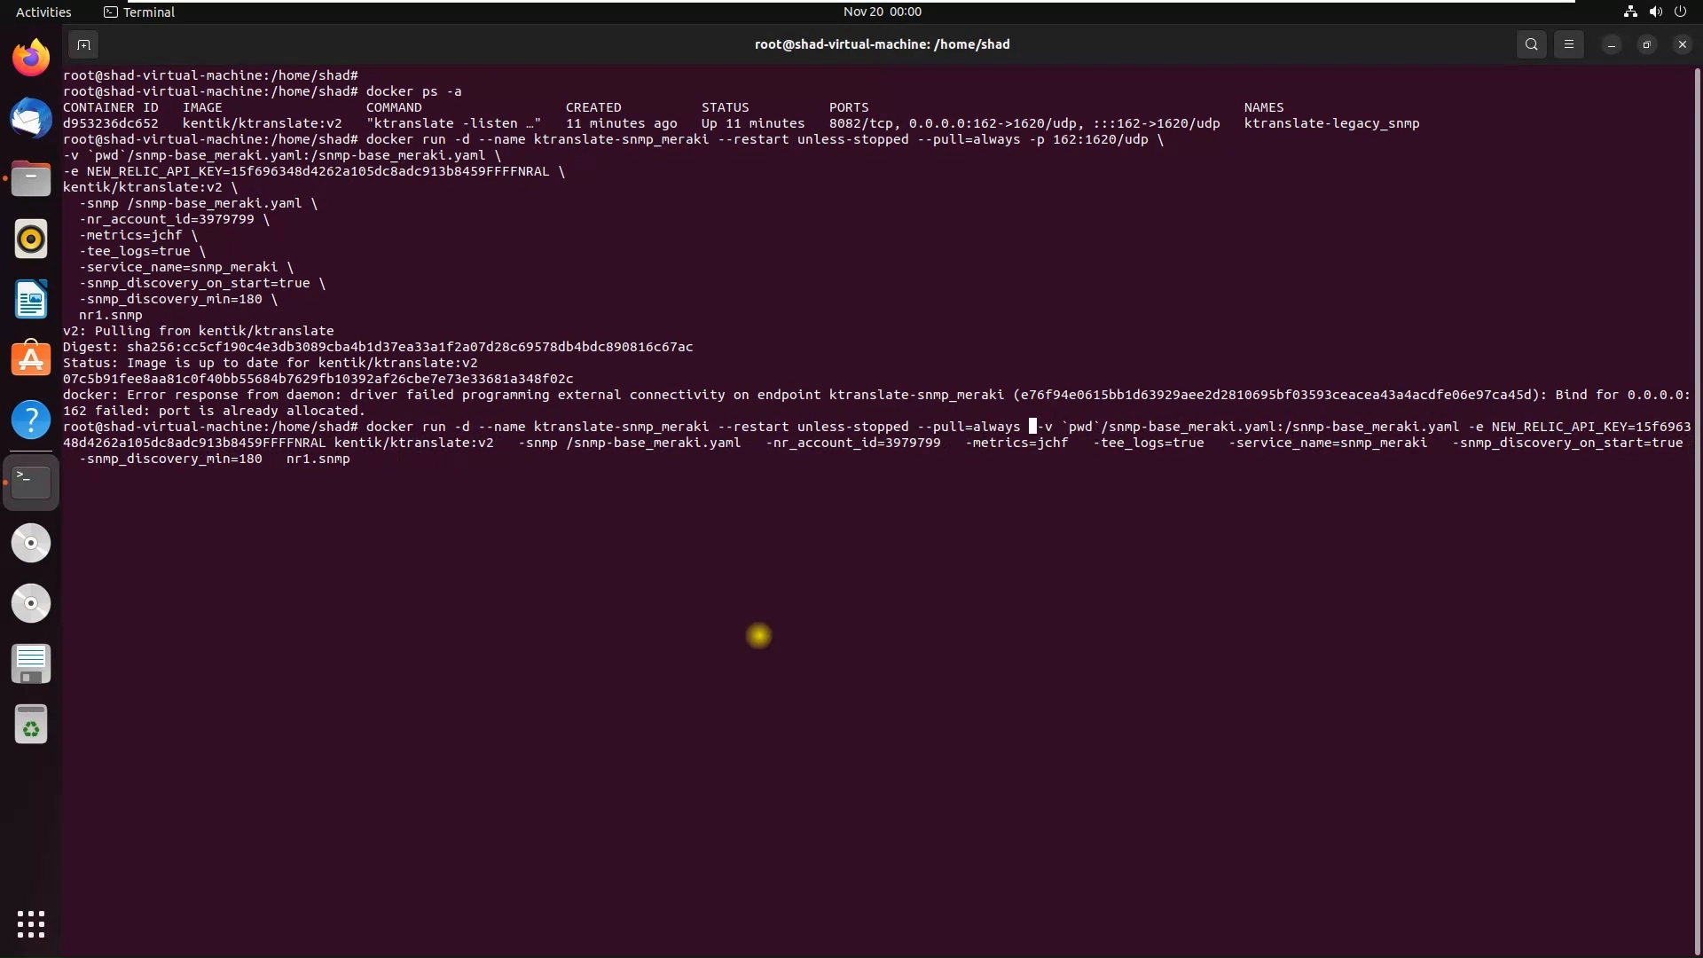
pyautogui.press('Return')
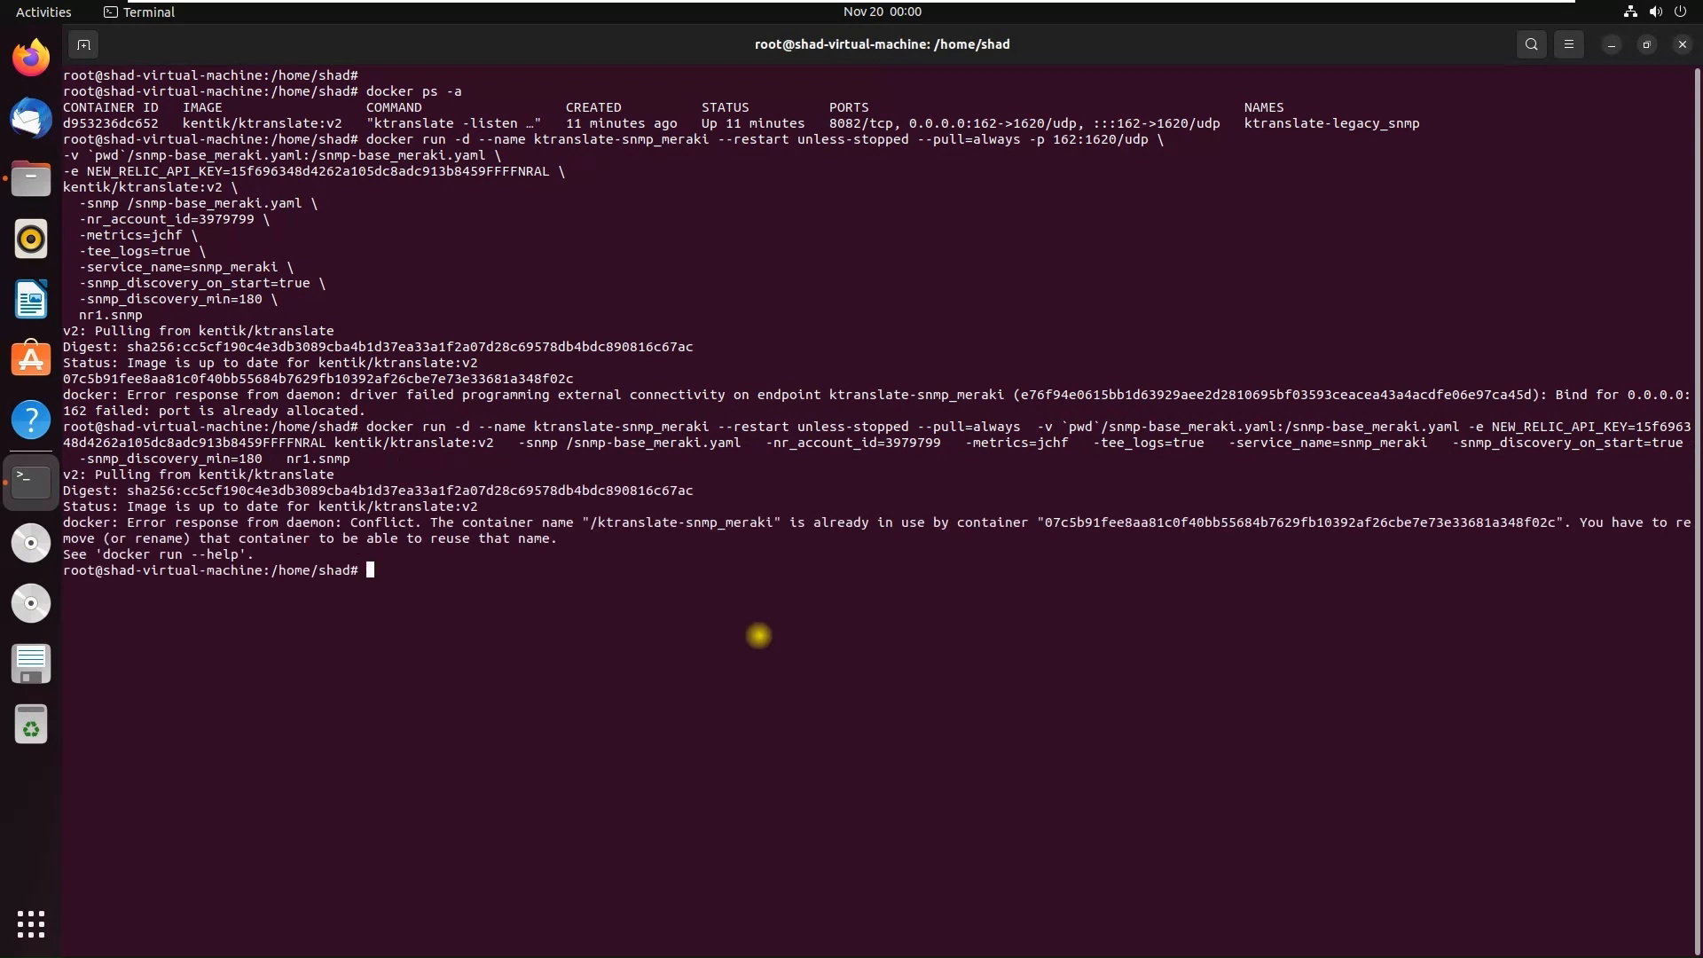
# - List all Docker containers, including those not running, with docker ps -a
pyautogui.press('Return')
pyautogui.press('Return')
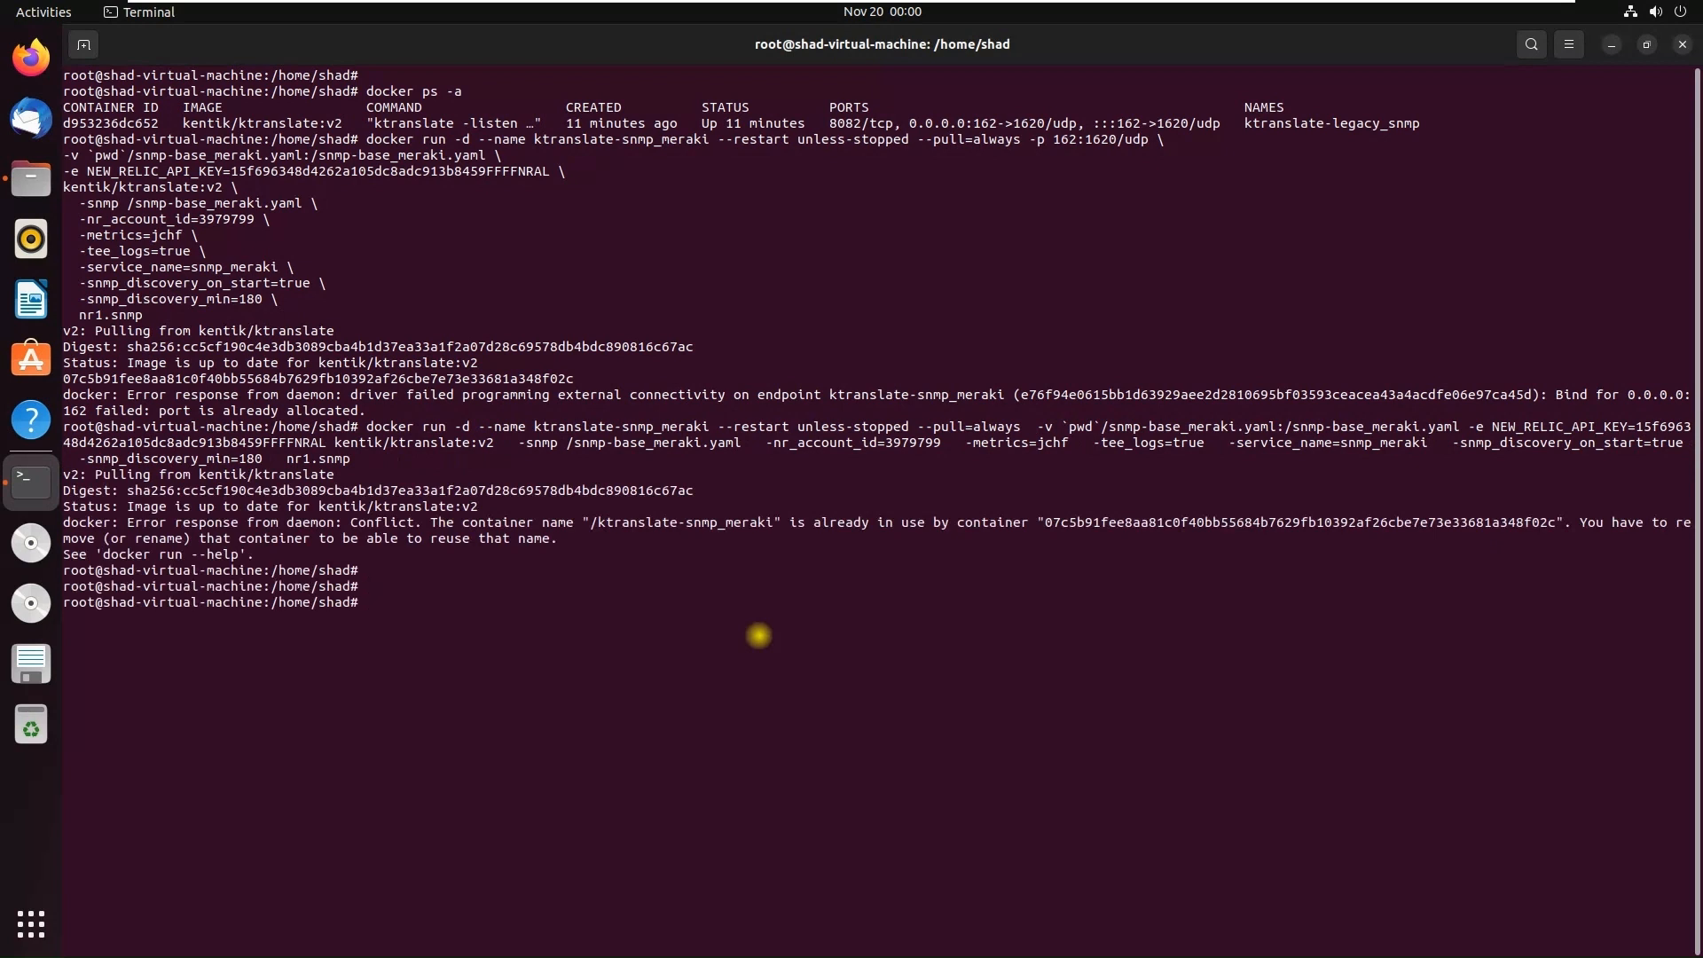
pyautogui.write('DOCKER')
pyautogui.press('BackSpace')
pyautogui.press('BackSpace')
pyautogui.press('BackSpace')
pyautogui.press('BackSpace')
pyautogui.press('BackSpace')
pyautogui.press('BackSpace')
pyautogui.write('docker')
pyautogui.press('Return')
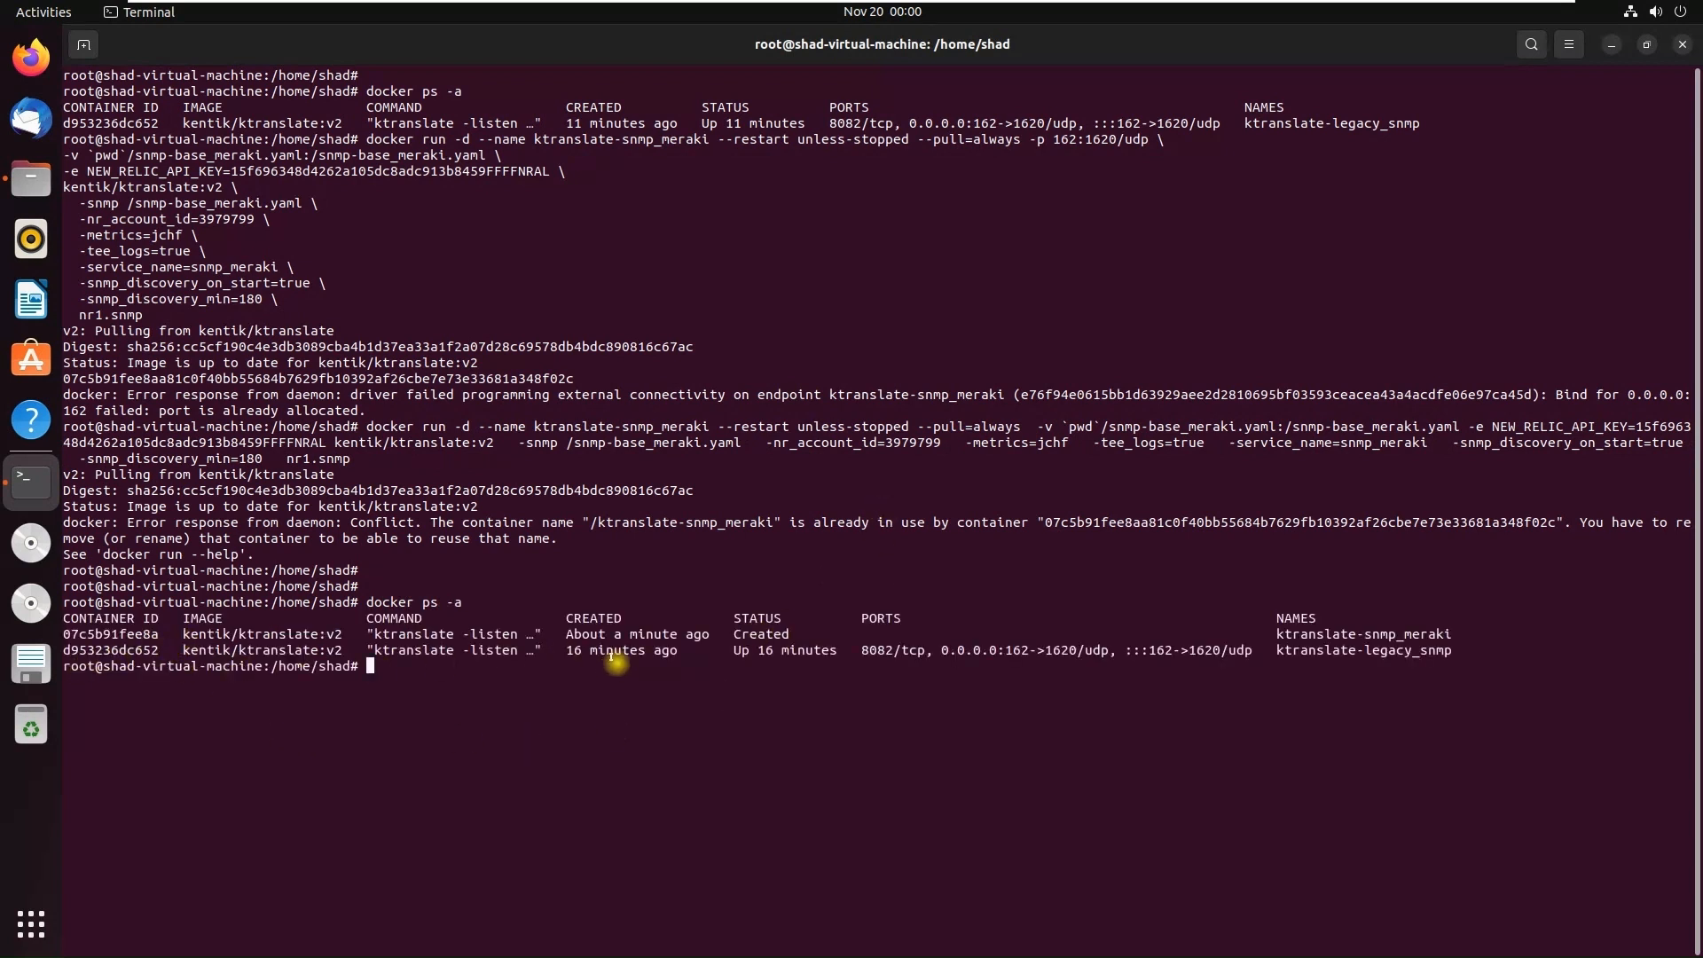
# - Check the container names in the list and restore the terminal to its smaller window size
pyautogui.doubleClick(1371, 654)
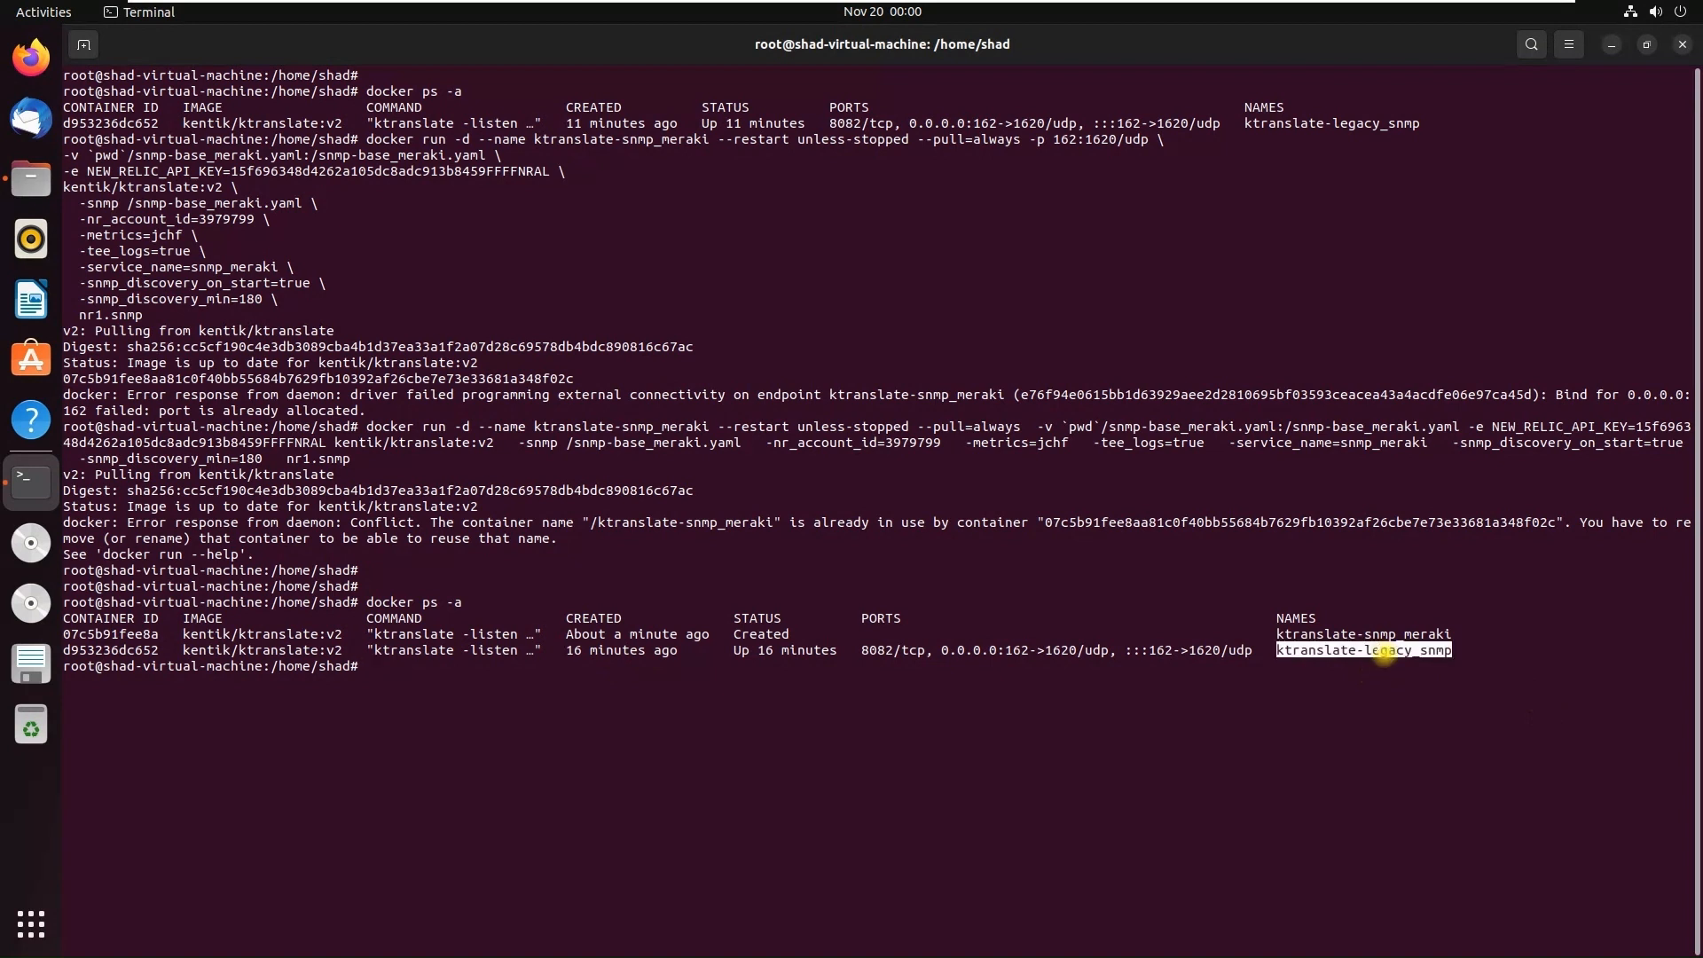
pyautogui.doubleClick(1389, 633)
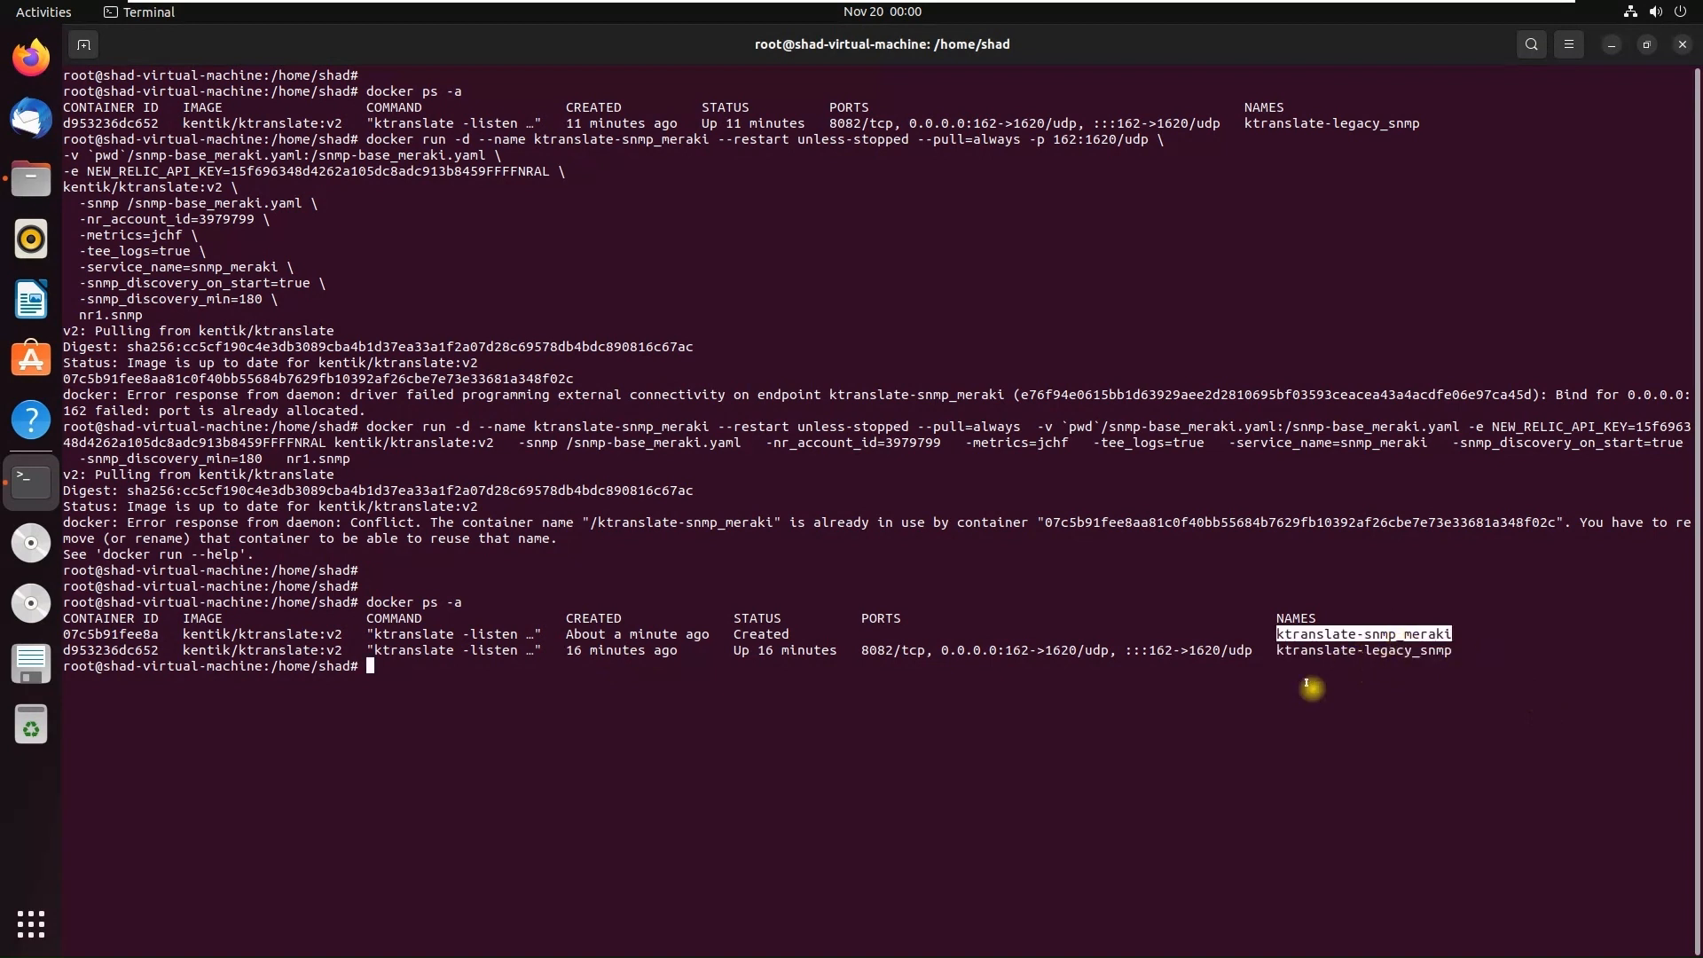
pyautogui.click(1640, 44)
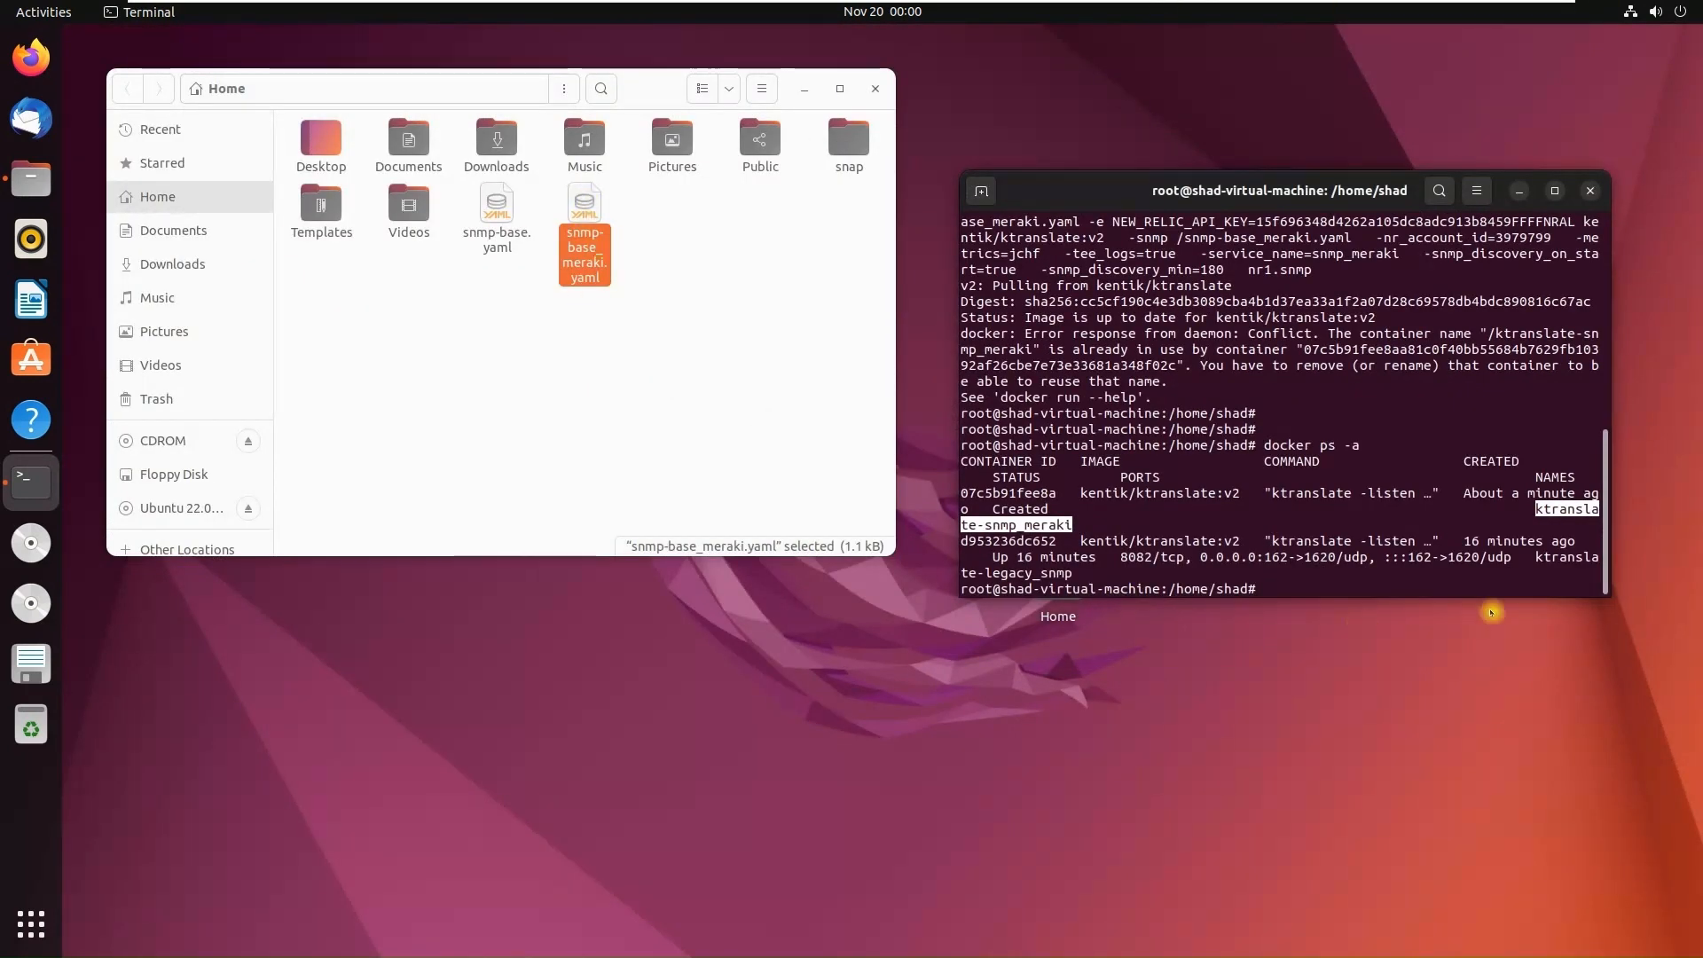